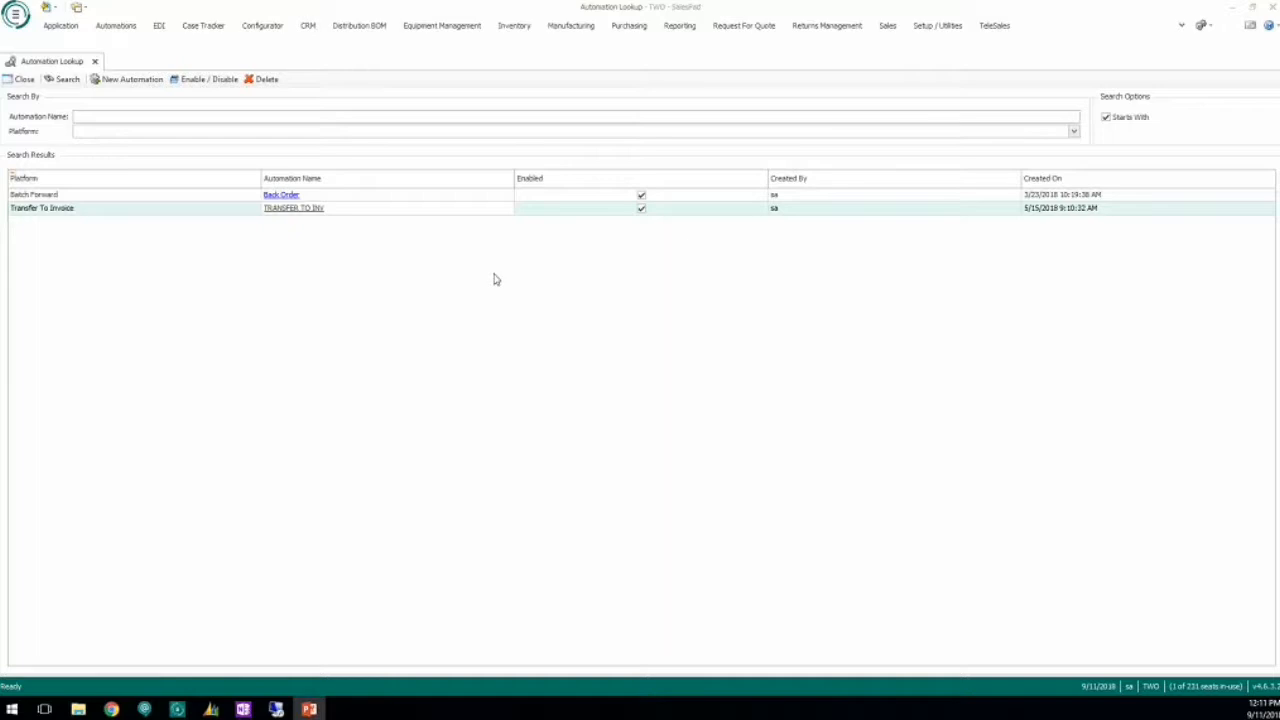
Step: Open the Sales Monitor and select the J-PICK queue of the JORD orders
{"action": "left_click", "coordinate": [55, 30]}
{"action": "left_click", "coordinate": [100, 51]}
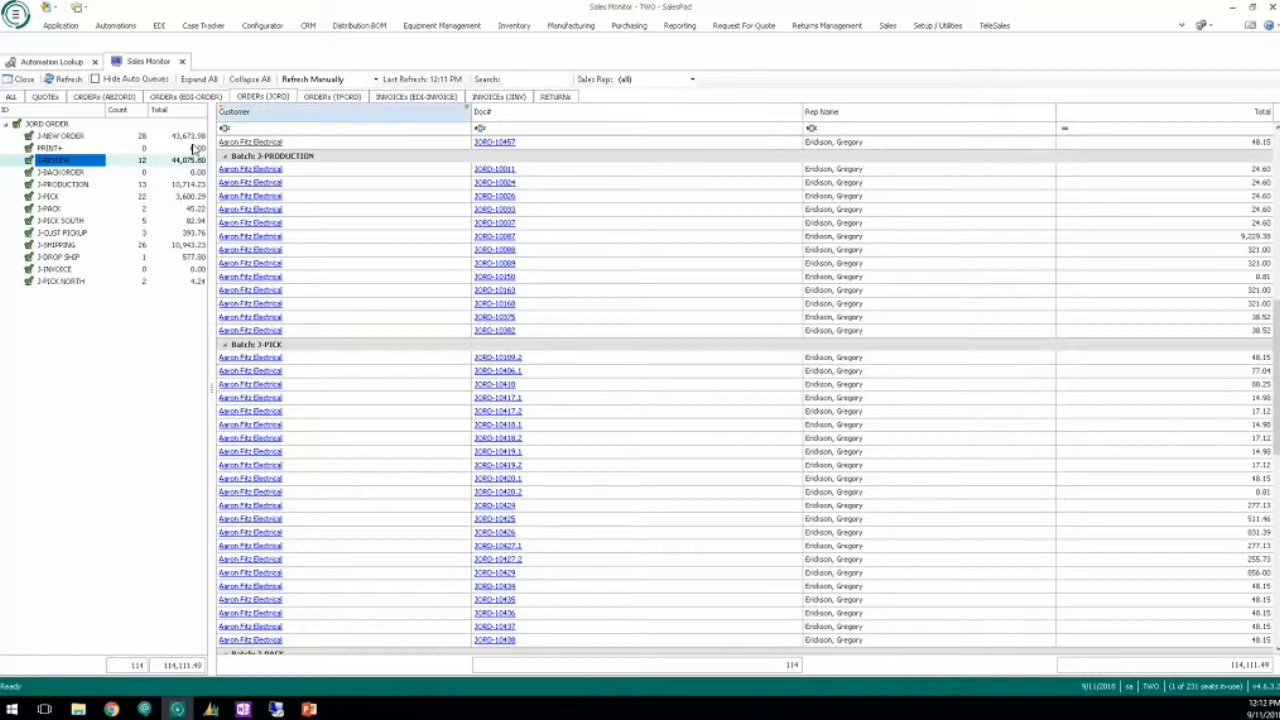
{"action": "left_click", "coordinate": [50, 197]}
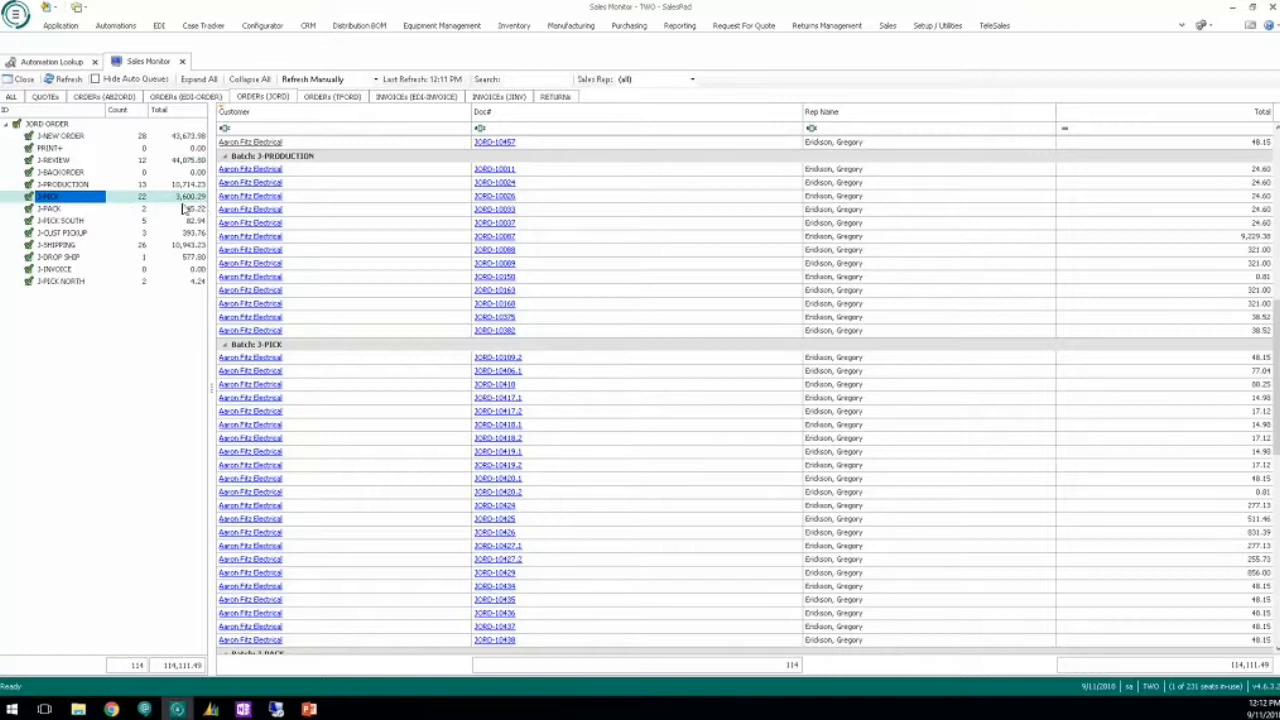
Step: Look through the JORD orders grouped by batch, from J-NEW ORDER through the review, production, pick and pack batches
{"action": "scroll", "coordinate": [303, 285], "scroll_direction": "up", "scroll_amount": 5}
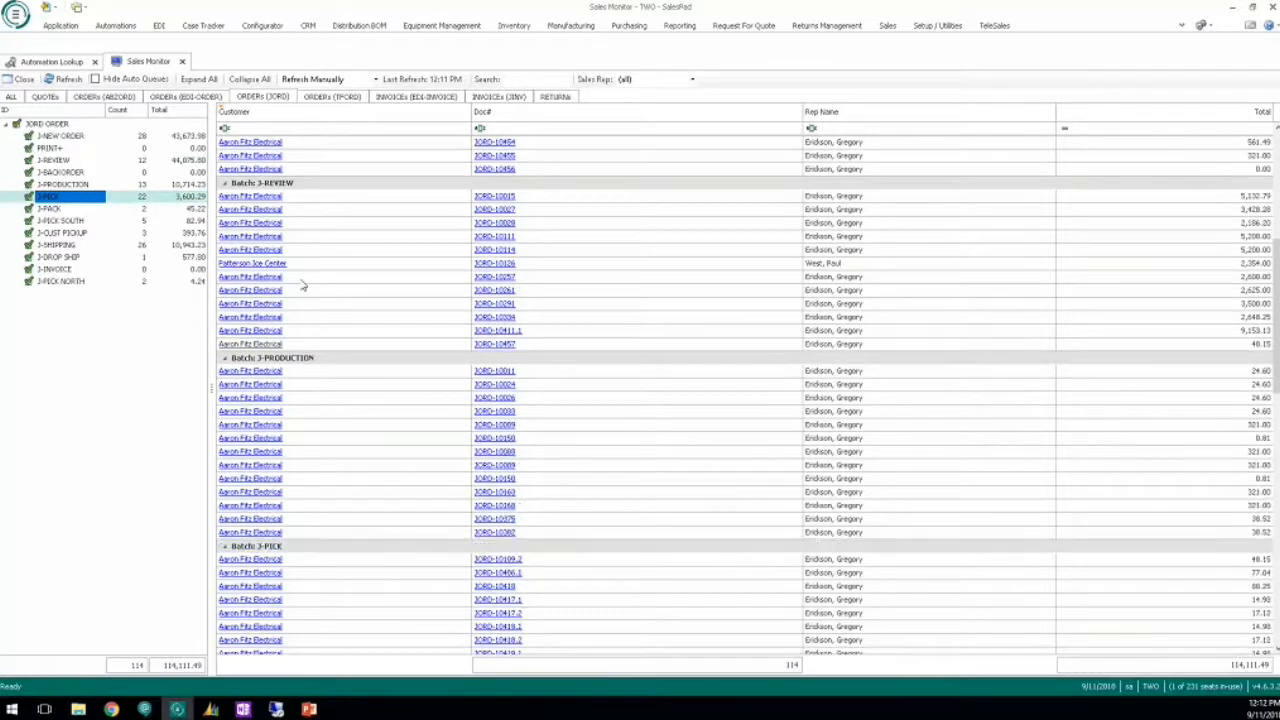
{"action": "scroll", "coordinate": [303, 285], "scroll_direction": "up", "scroll_amount": 8}
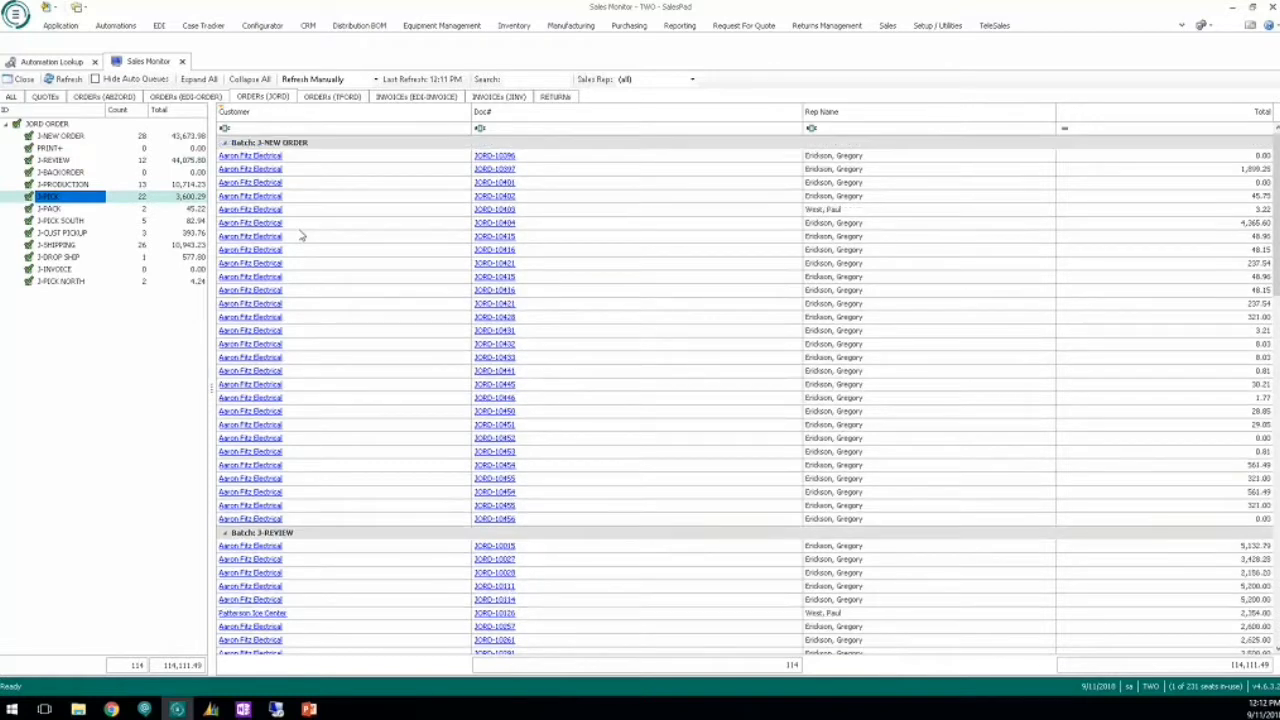
{"action": "scroll", "coordinate": [268, 418], "scroll_direction": "down", "scroll_amount": 4}
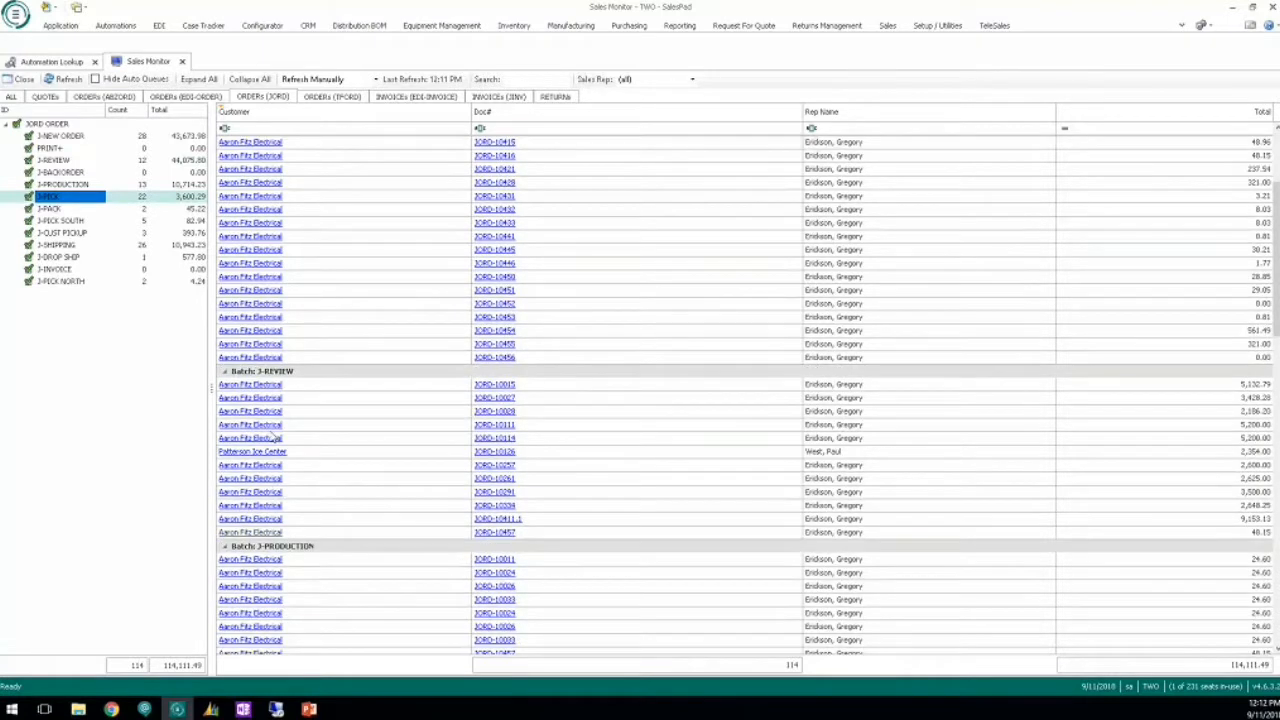
{"action": "scroll", "coordinate": [272, 438], "scroll_direction": "down", "scroll_amount": 7}
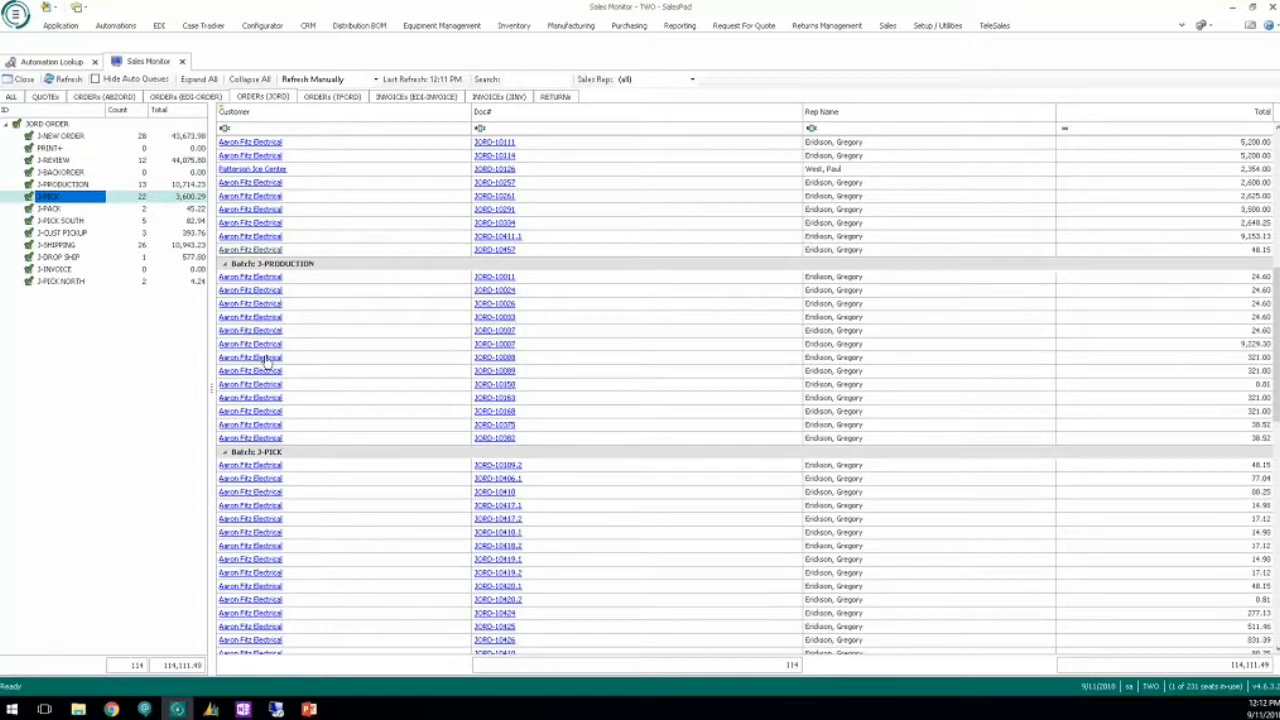
{"action": "scroll", "coordinate": [267, 363], "scroll_direction": "down", "scroll_amount": 1}
{"action": "scroll", "coordinate": [290, 332], "scroll_direction": "down", "scroll_amount": 1}
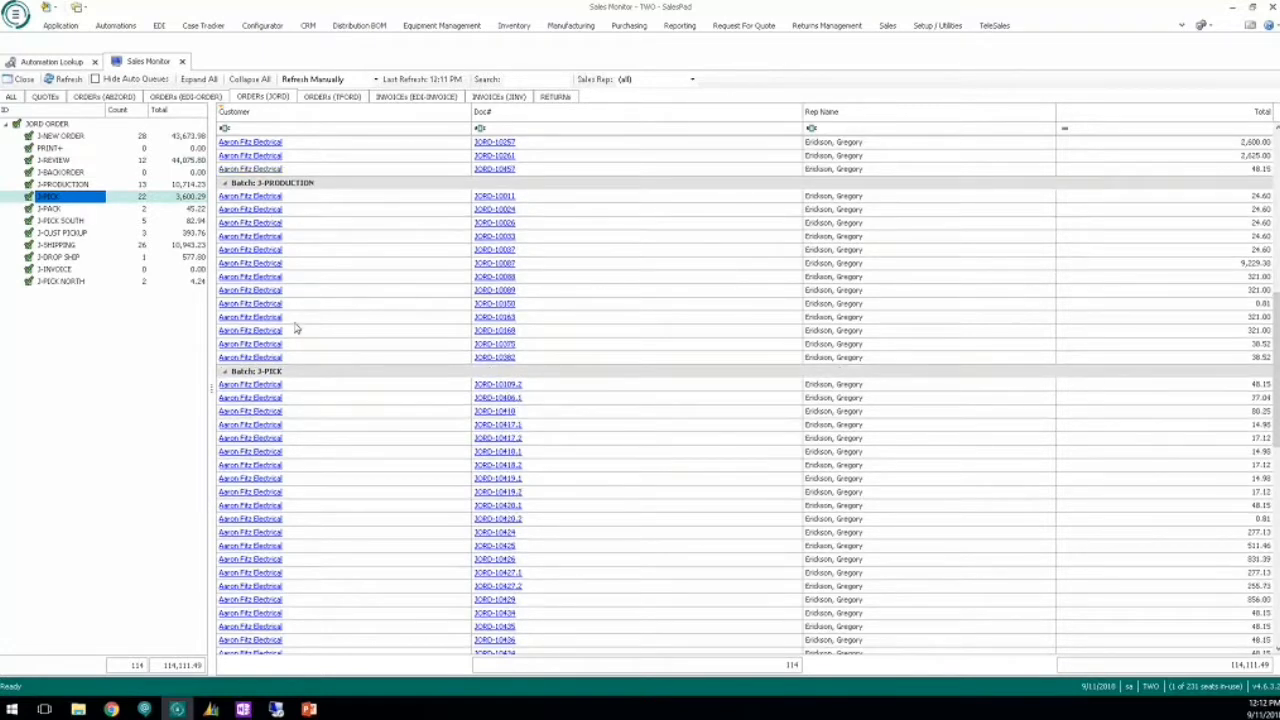
{"action": "scroll", "coordinate": [296, 328], "scroll_direction": "down", "scroll_amount": 2}
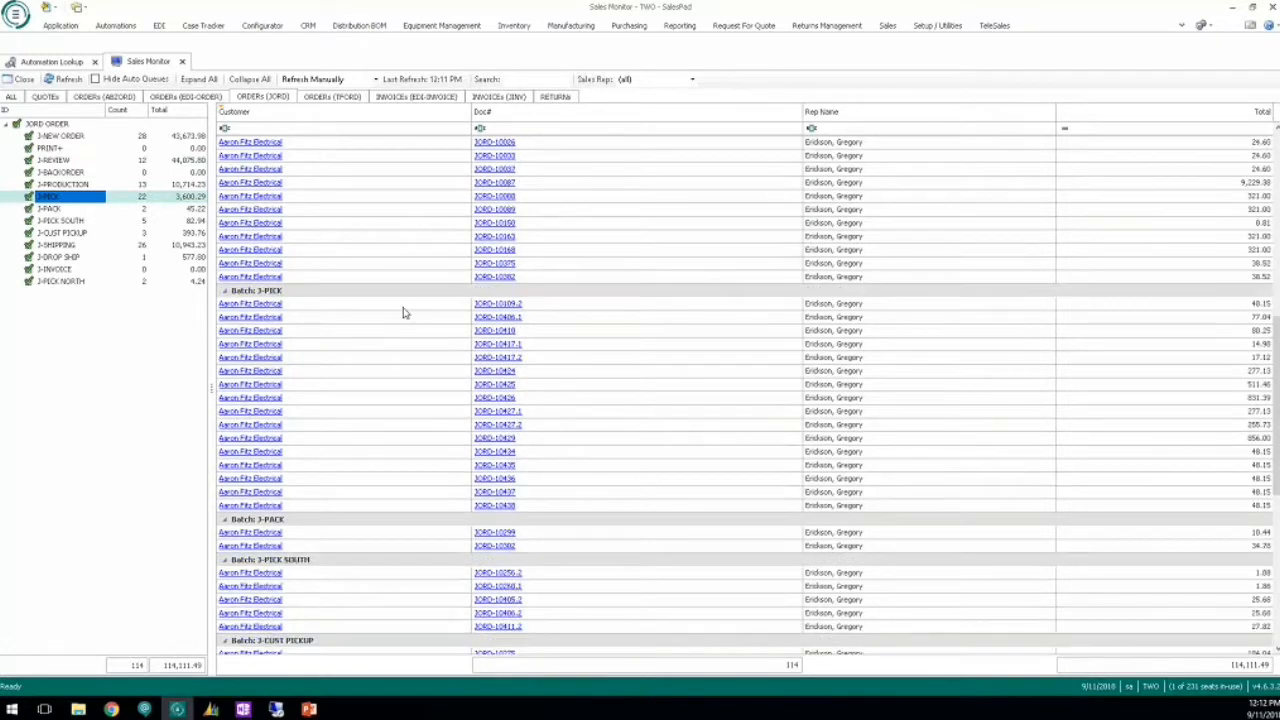
{"action": "scroll", "coordinate": [412, 270], "scroll_direction": "up", "scroll_amount": 12}
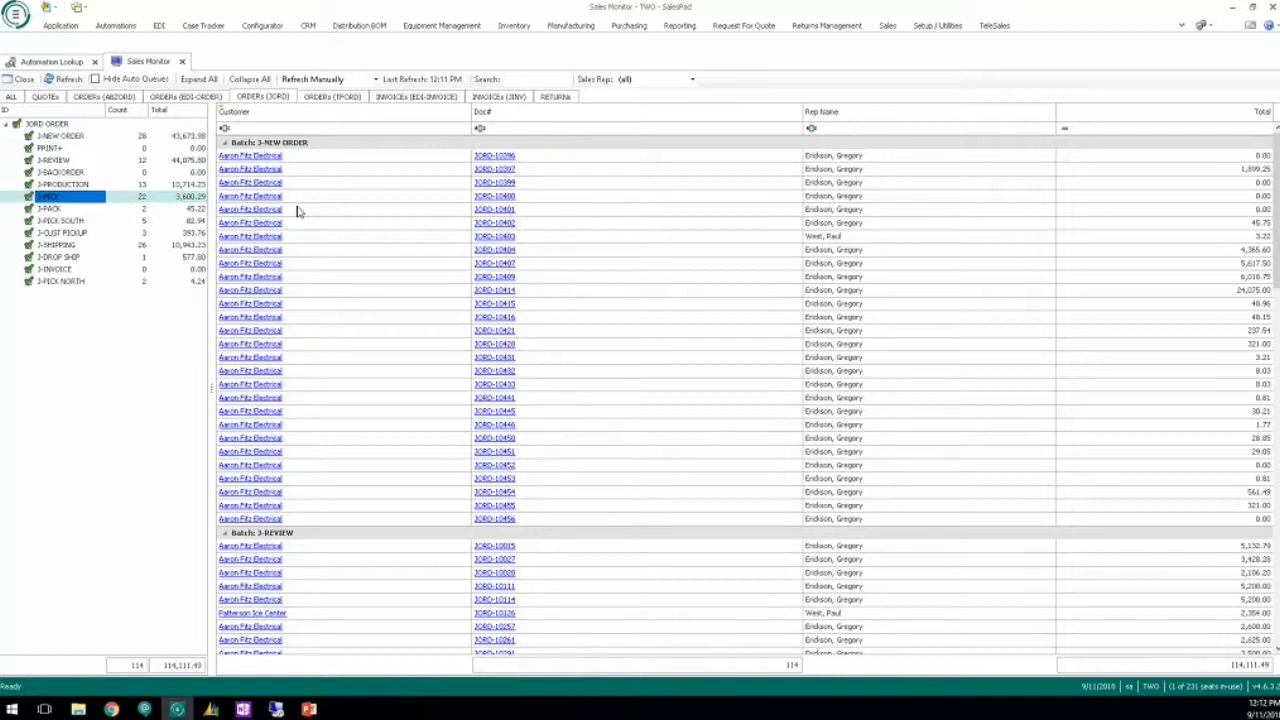
Step: View the last order in the J-NEW ORDER batch and close the document
{"action": "left_click", "coordinate": [497, 521]}
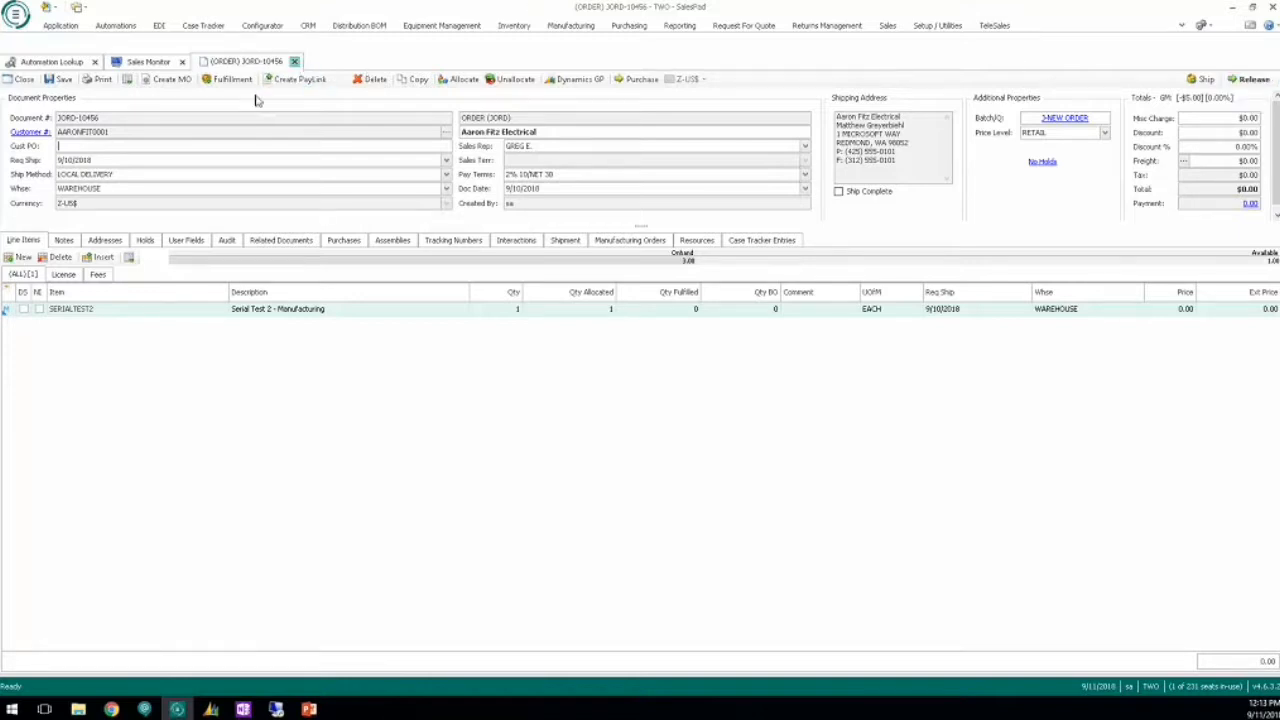
{"action": "left_click", "coordinate": [294, 62]}
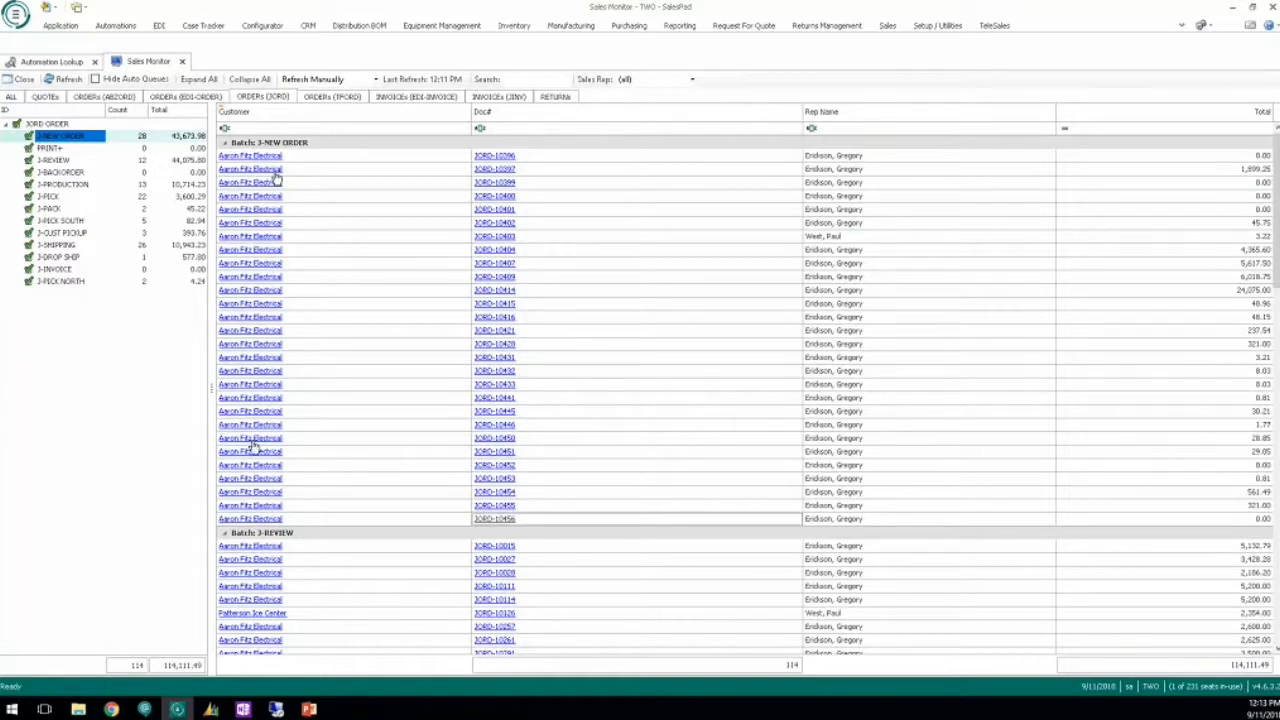
Step: Open Workflow Setup and browse the plugins available for the J-REVIEW queue without choosing one
{"action": "left_click", "coordinate": [918, 24]}
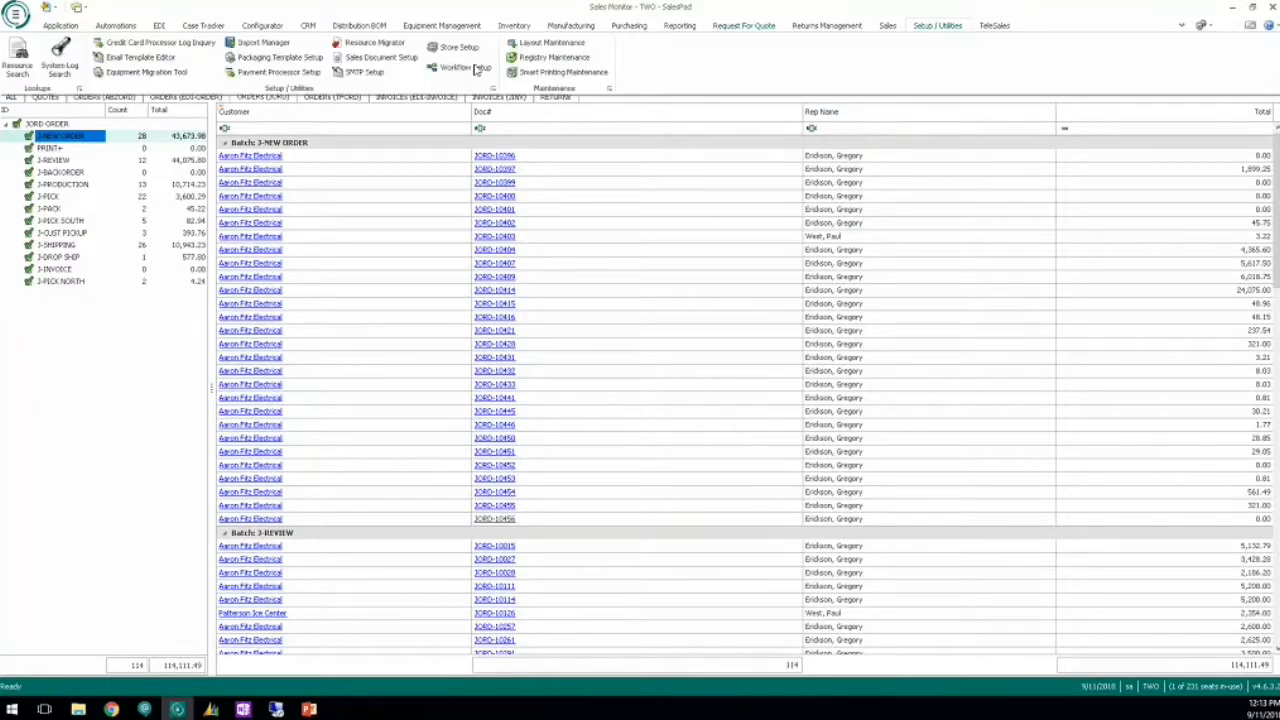
{"action": "left_click", "coordinate": [473, 67]}
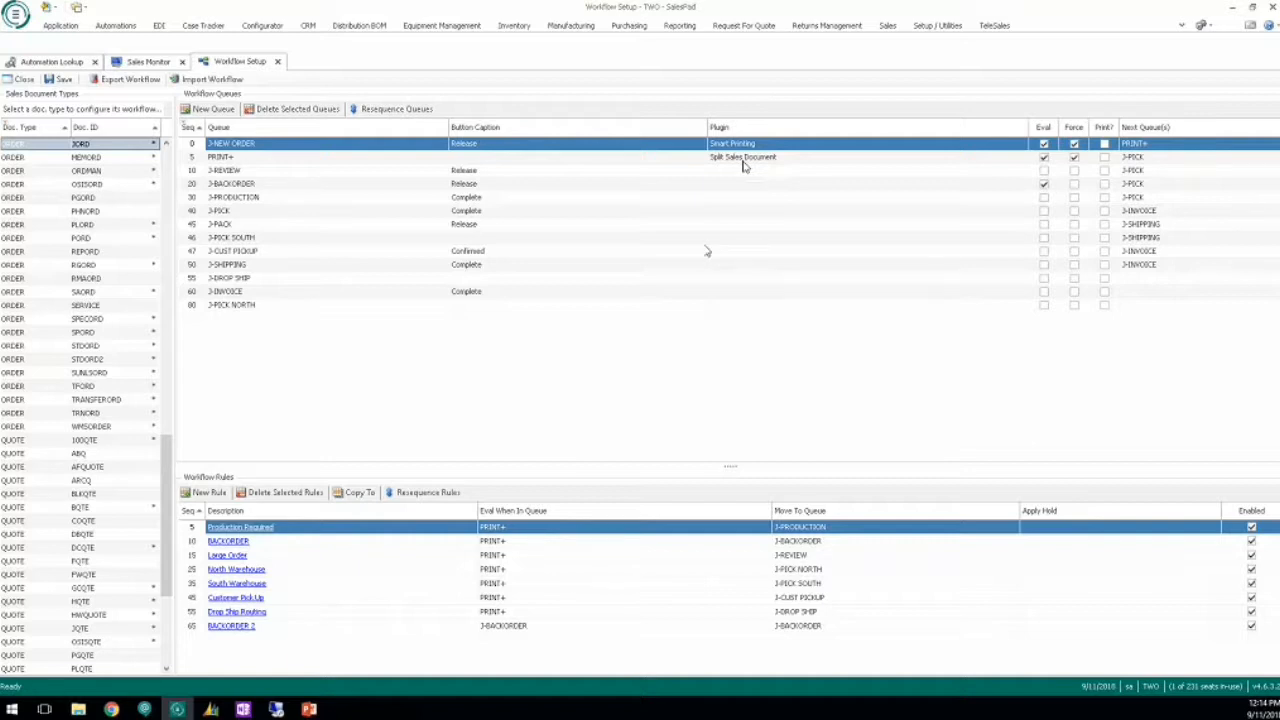
{"action": "left_click", "coordinate": [1010, 171]}
{"action": "scroll", "coordinate": [1020, 200], "scroll_direction": "down", "scroll_amount": 3}
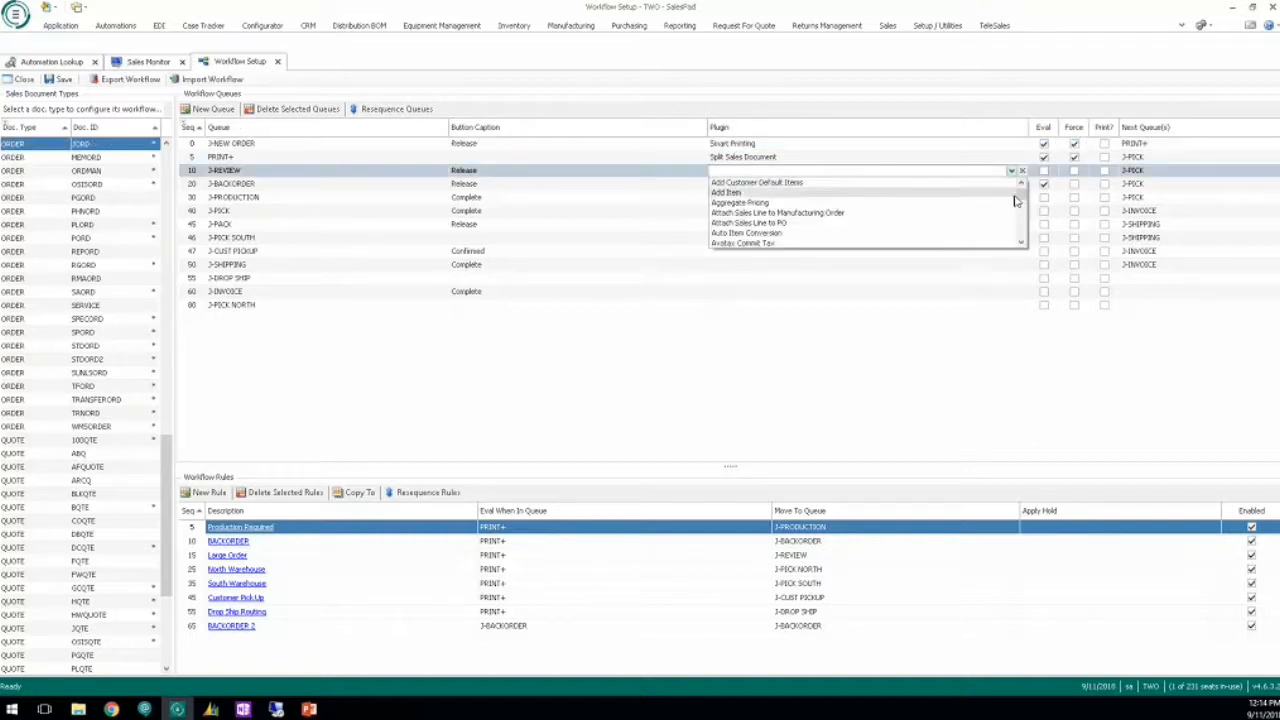
{"action": "scroll", "coordinate": [1024, 206], "scroll_direction": "down", "scroll_amount": 1}
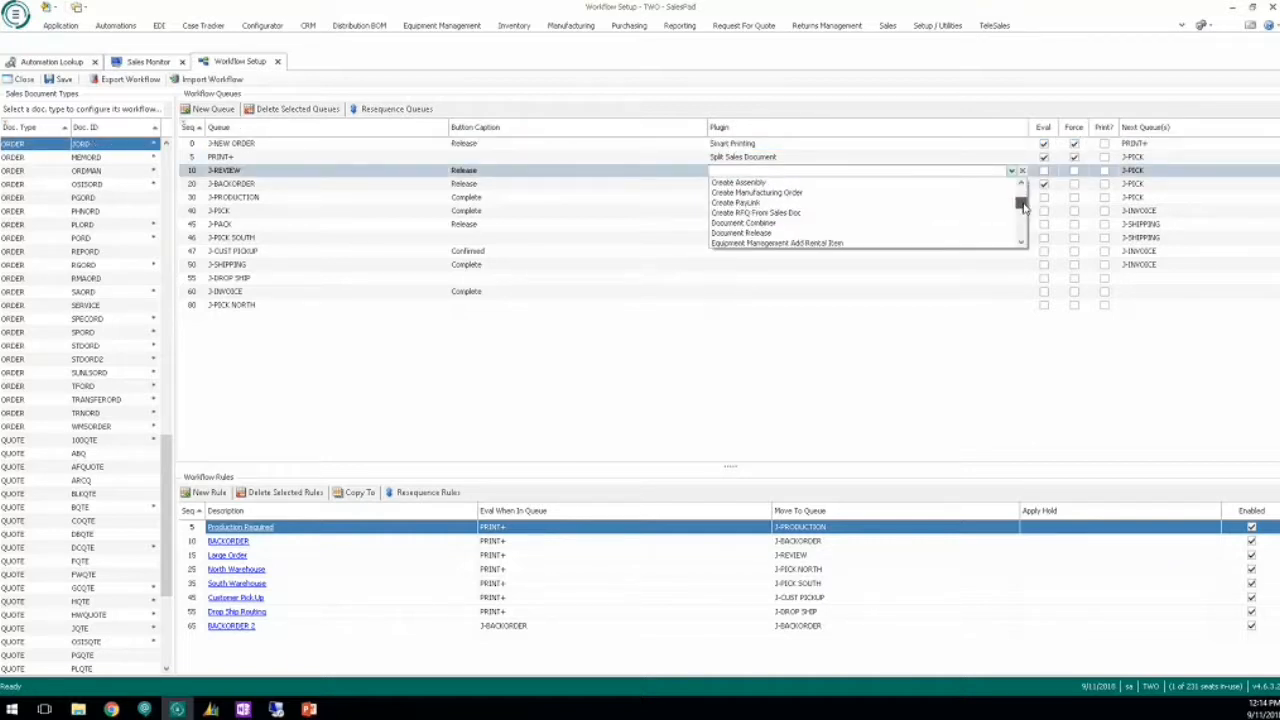
{"action": "left_click_drag", "start_coordinate": [1024, 206], "coordinate": [1022, 226]}
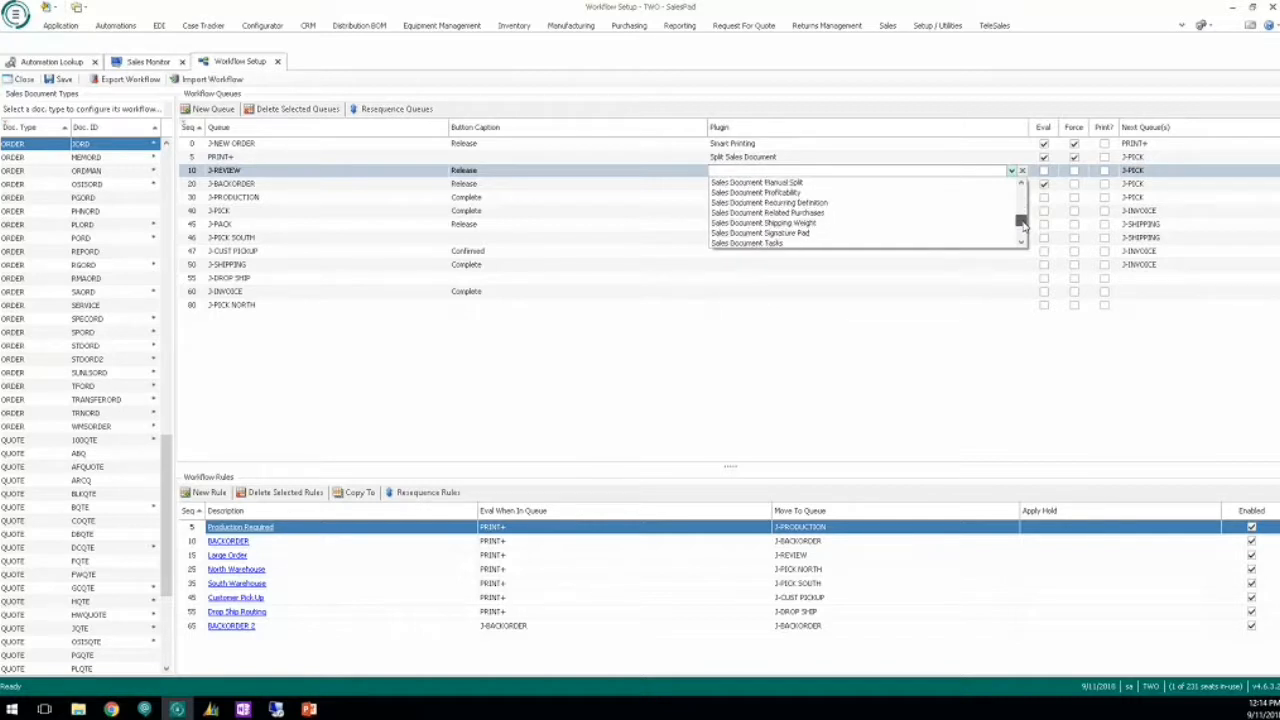
{"action": "left_click", "coordinate": [832, 377]}
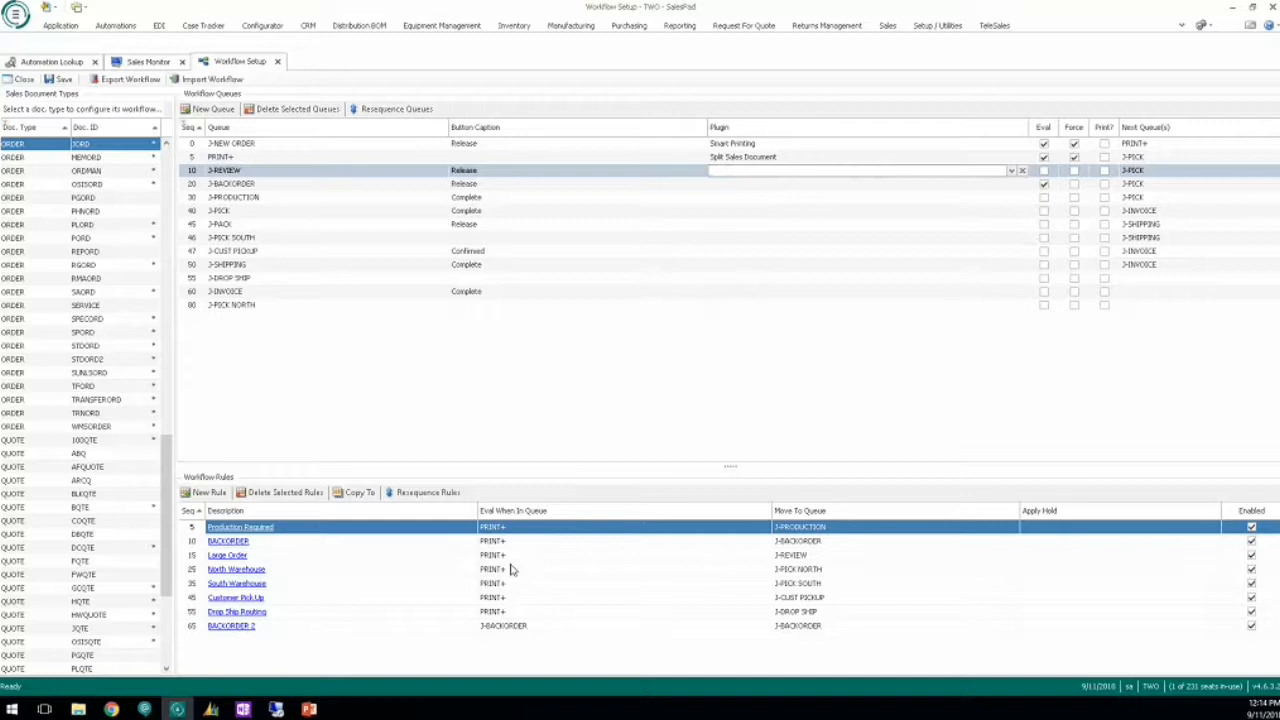
Step: Review the properties and conditions of the BACKORDER and North Warehouse workflow rules, closing each without changes
{"action": "left_click", "coordinate": [229, 541]}
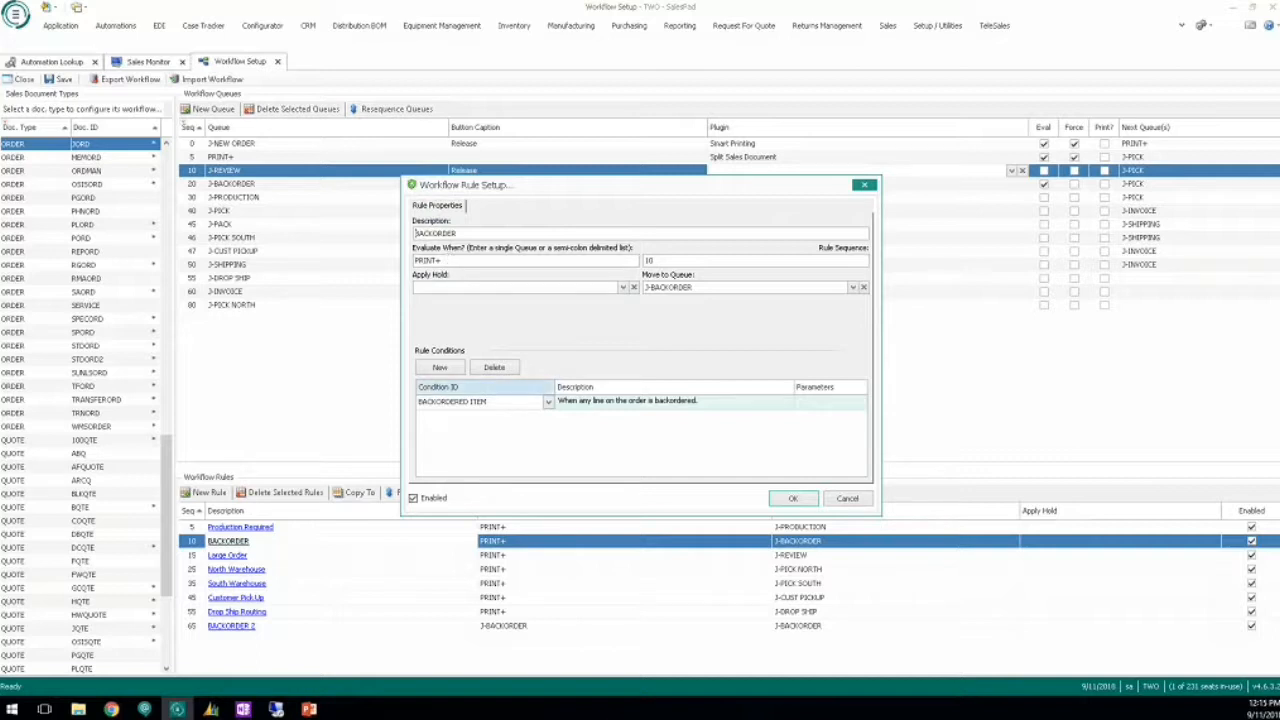
{"action": "left_click", "coordinate": [866, 185]}
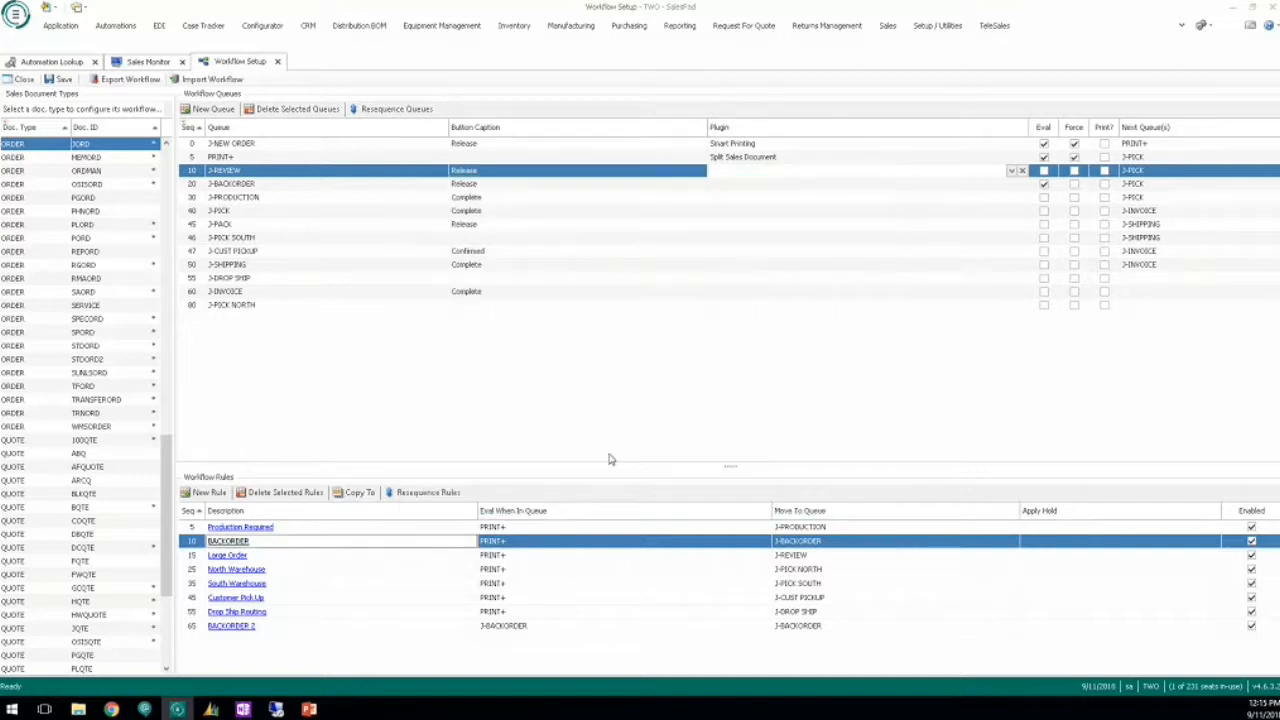
{"action": "double_click", "coordinate": [237, 569]}
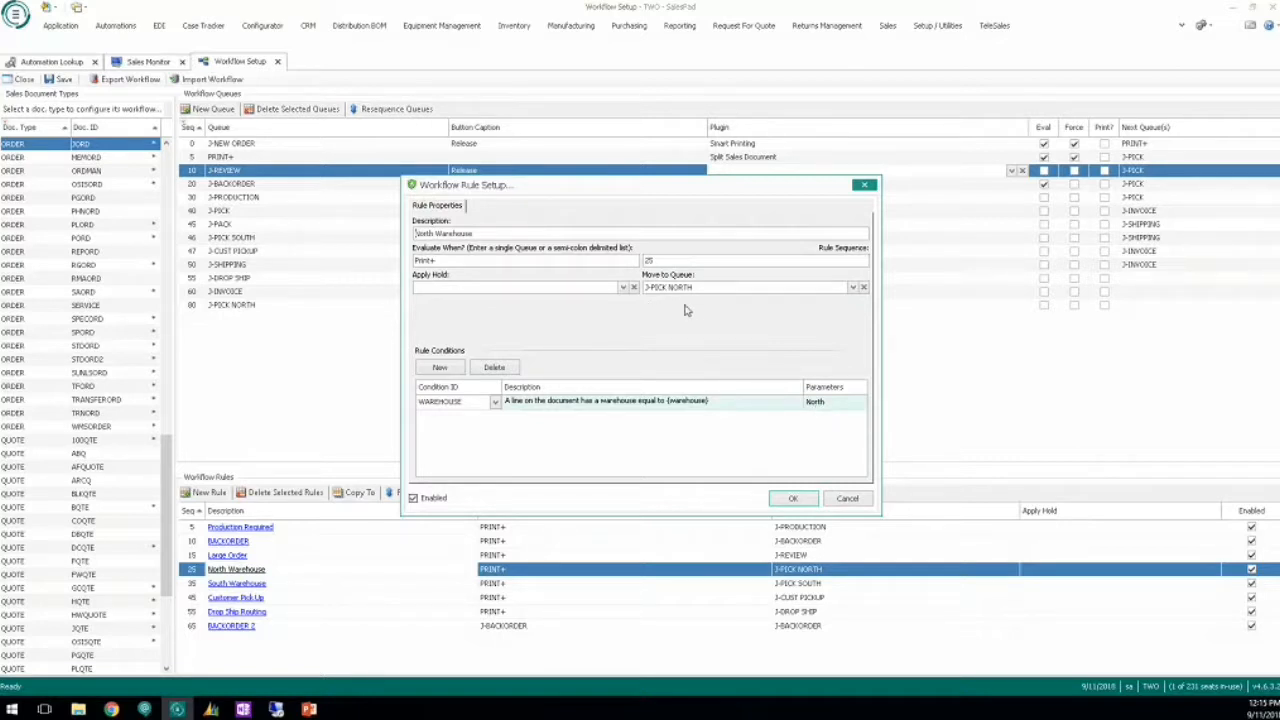
{"action": "left_click", "coordinate": [858, 498]}
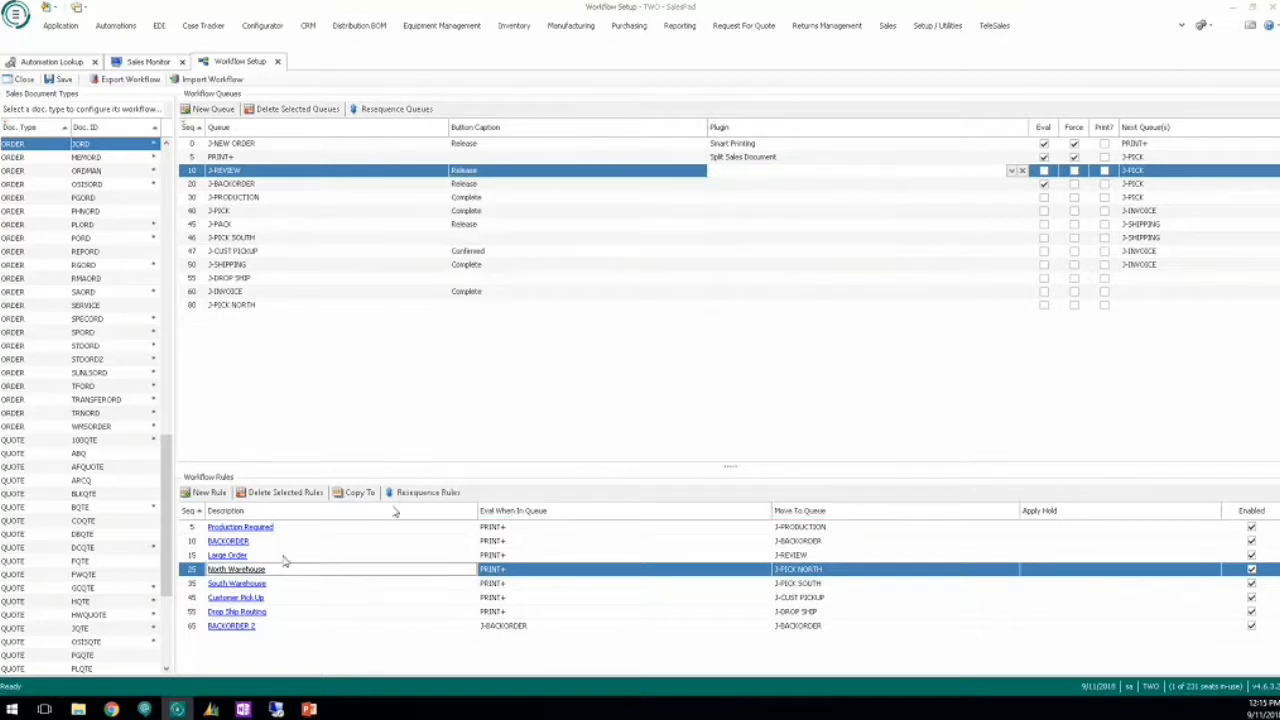
Step: Browse the condition IDs available for the North Warehouse rule and cancel out of the rule
{"action": "left_click", "coordinate": [250, 570]}
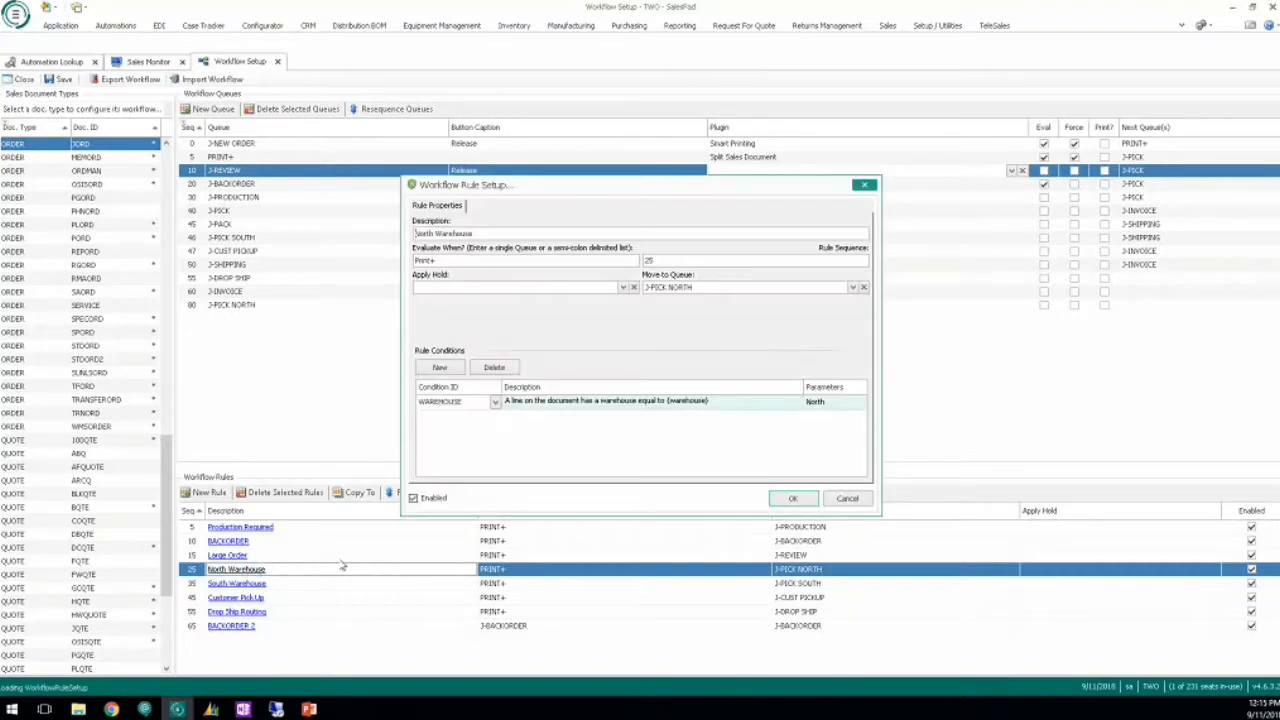
{"action": "left_click", "coordinate": [494, 401]}
{"action": "scroll", "coordinate": [558, 456], "scroll_direction": "down", "scroll_amount": 2}
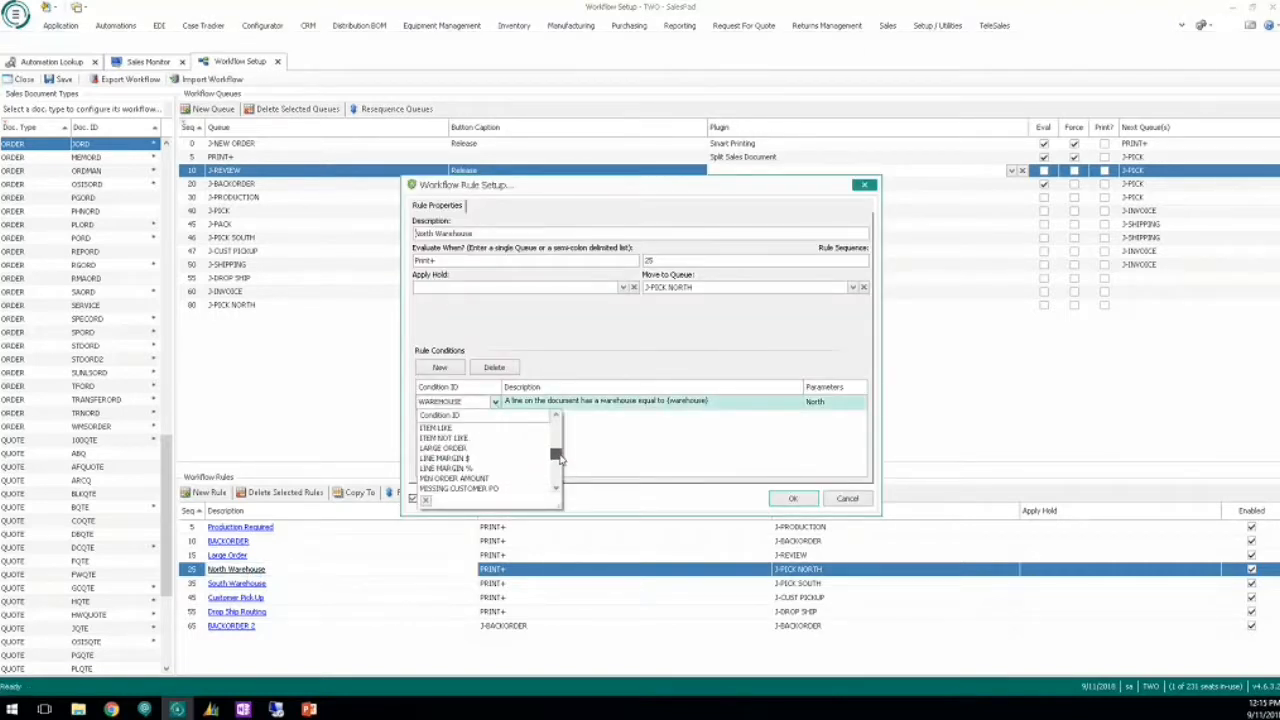
{"action": "left_click_drag", "start_coordinate": [560, 458], "coordinate": [565, 492]}
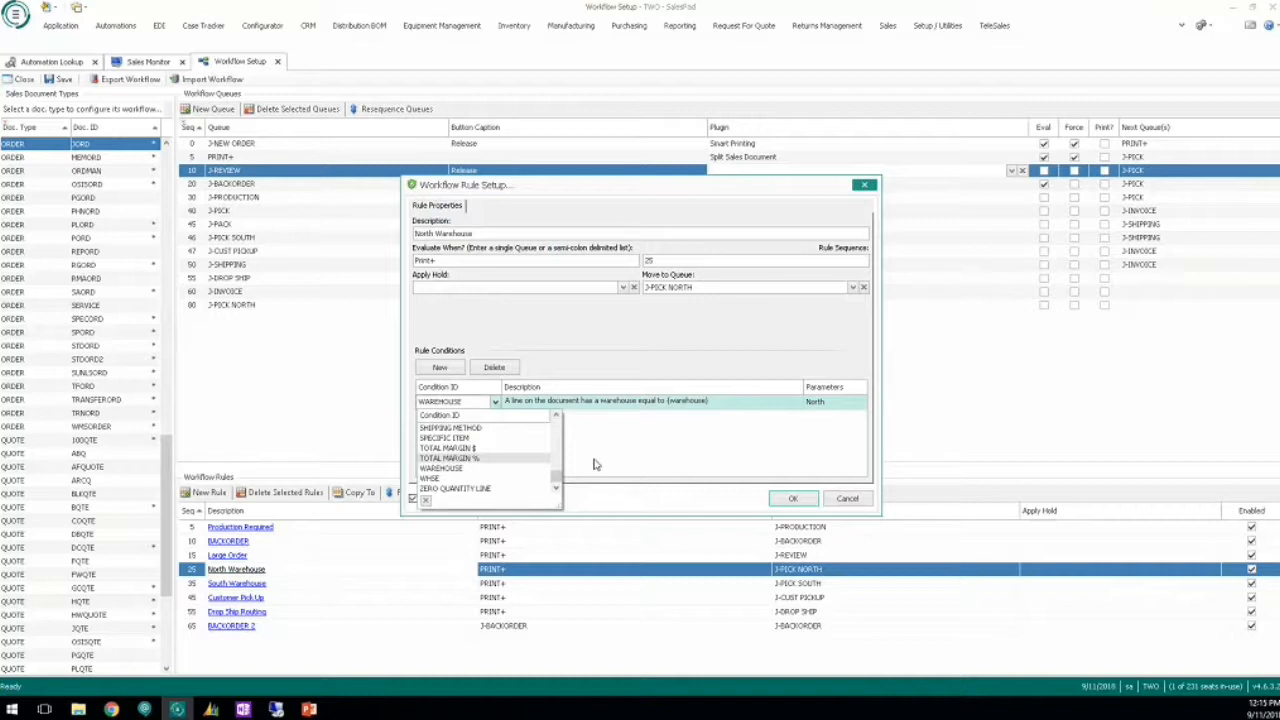
{"action": "left_click", "coordinate": [858, 500]}
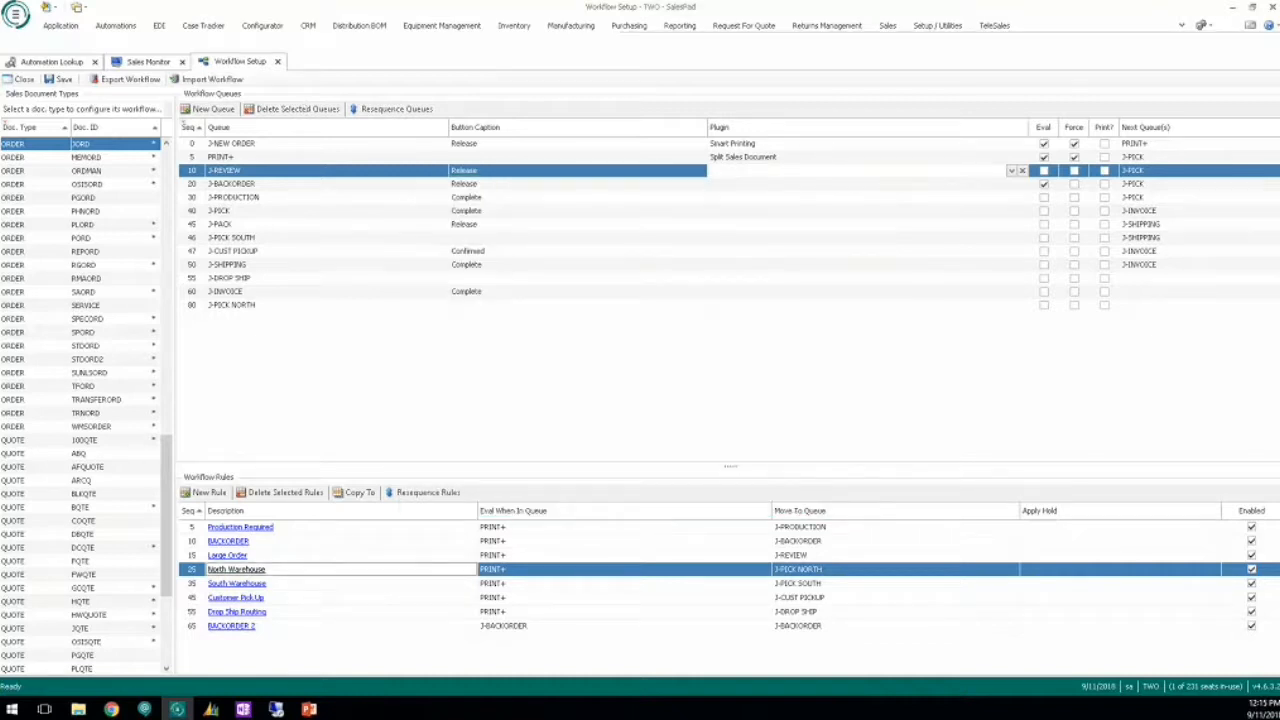
Step: Close Workflow Setup and open the Back Order automation from the Automation Lookup
{"action": "left_click", "coordinate": [279, 62]}
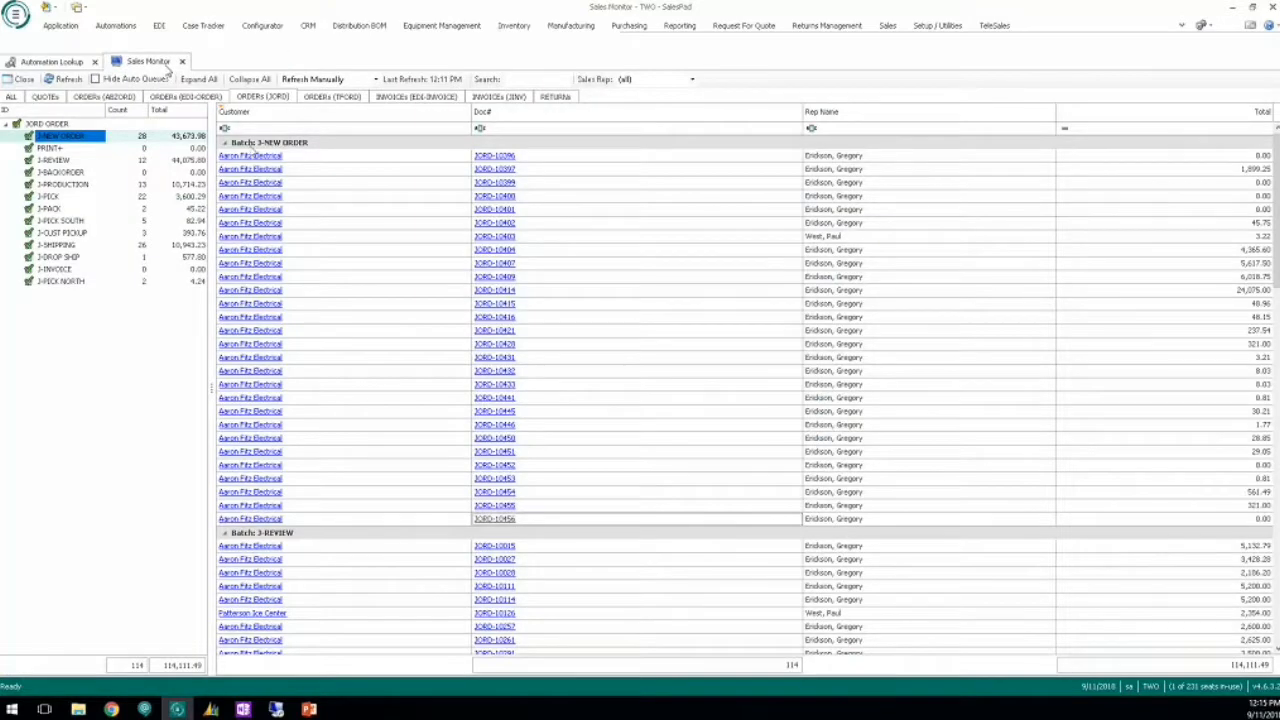
{"action": "left_click", "coordinate": [55, 62]}
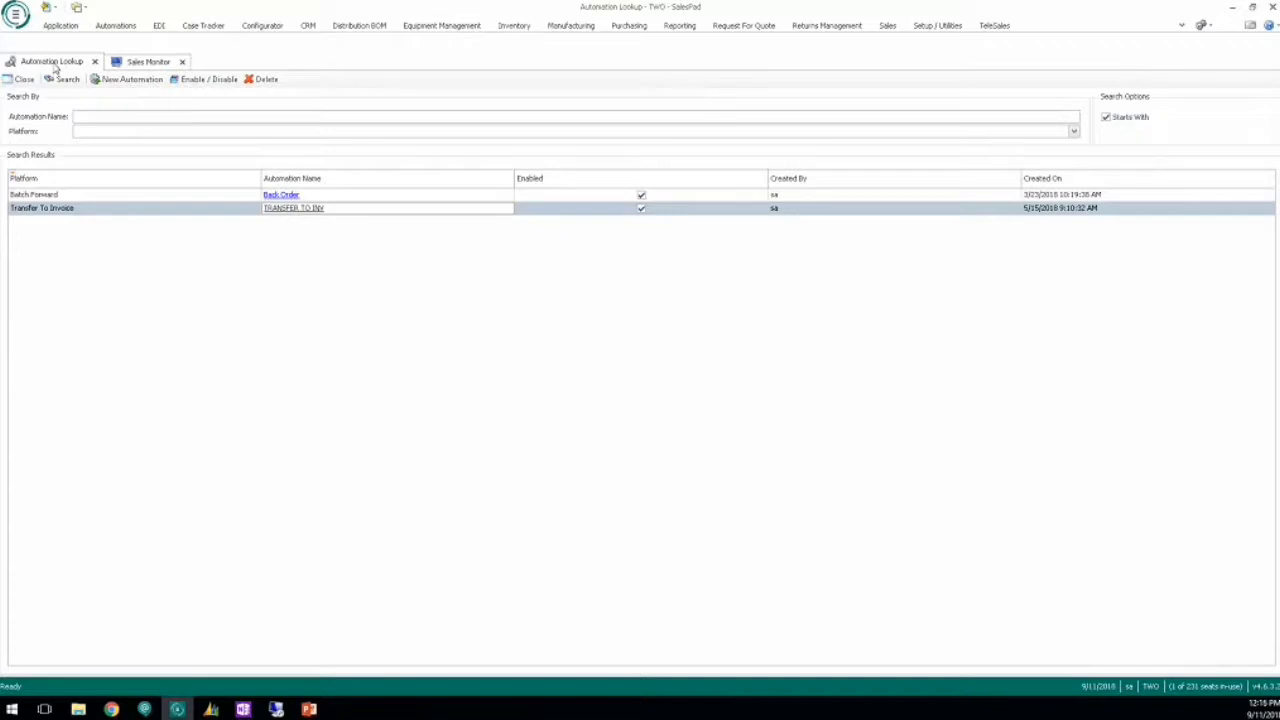
{"action": "left_click", "coordinate": [124, 197]}
{"action": "left_click", "coordinate": [206, 210]}
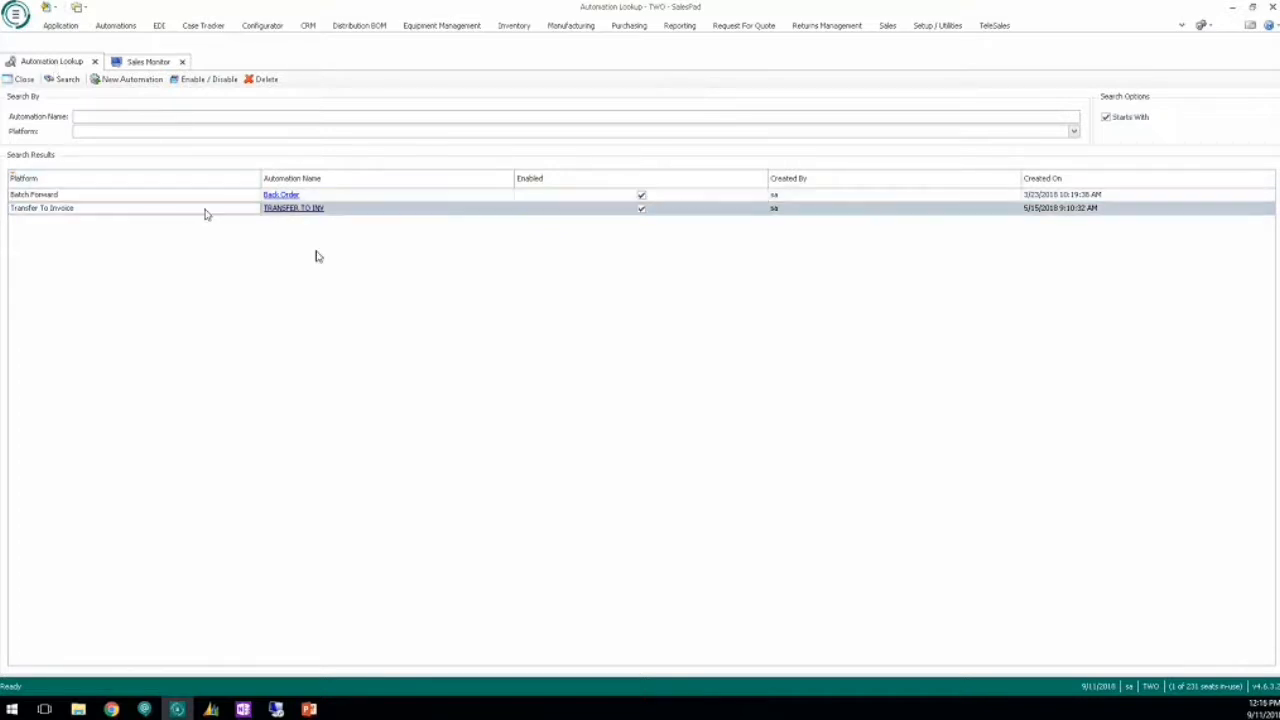
{"action": "left_click", "coordinate": [290, 197]}
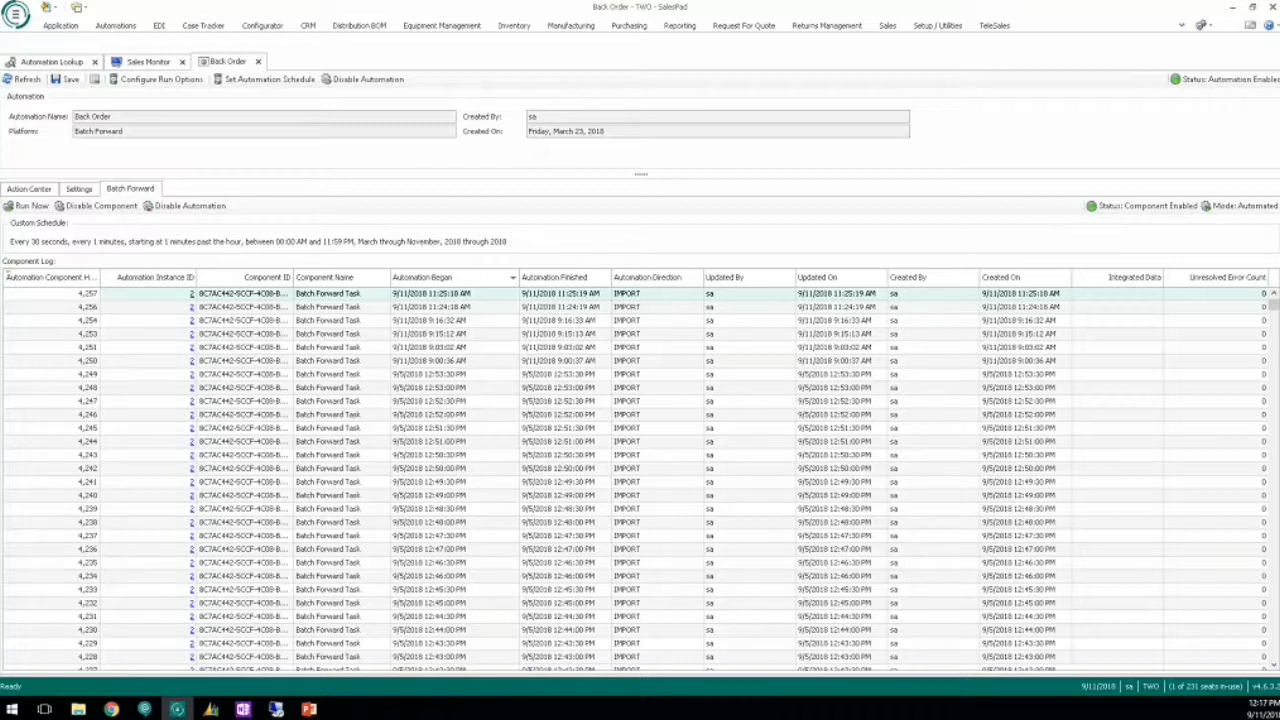
Step: Examine the Back Order automation's settings and its Action Center
{"action": "left_click", "coordinate": [82, 189]}
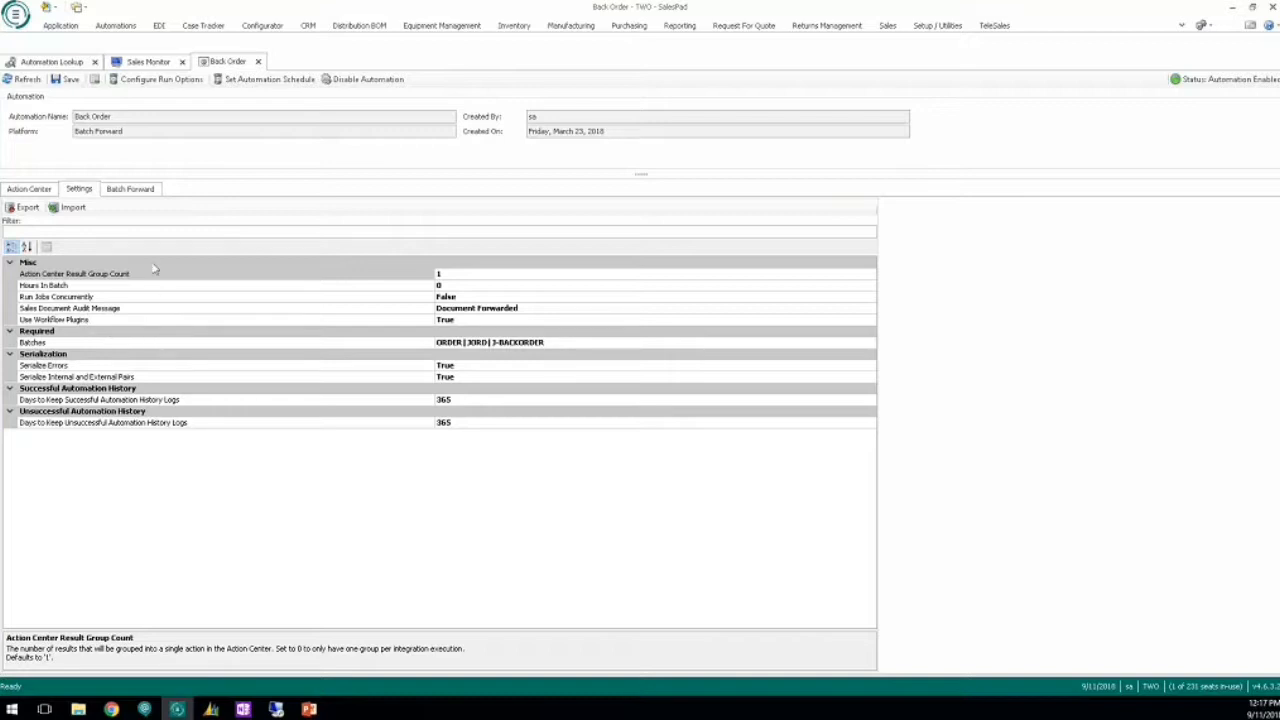
{"action": "left_click", "coordinate": [28, 189]}
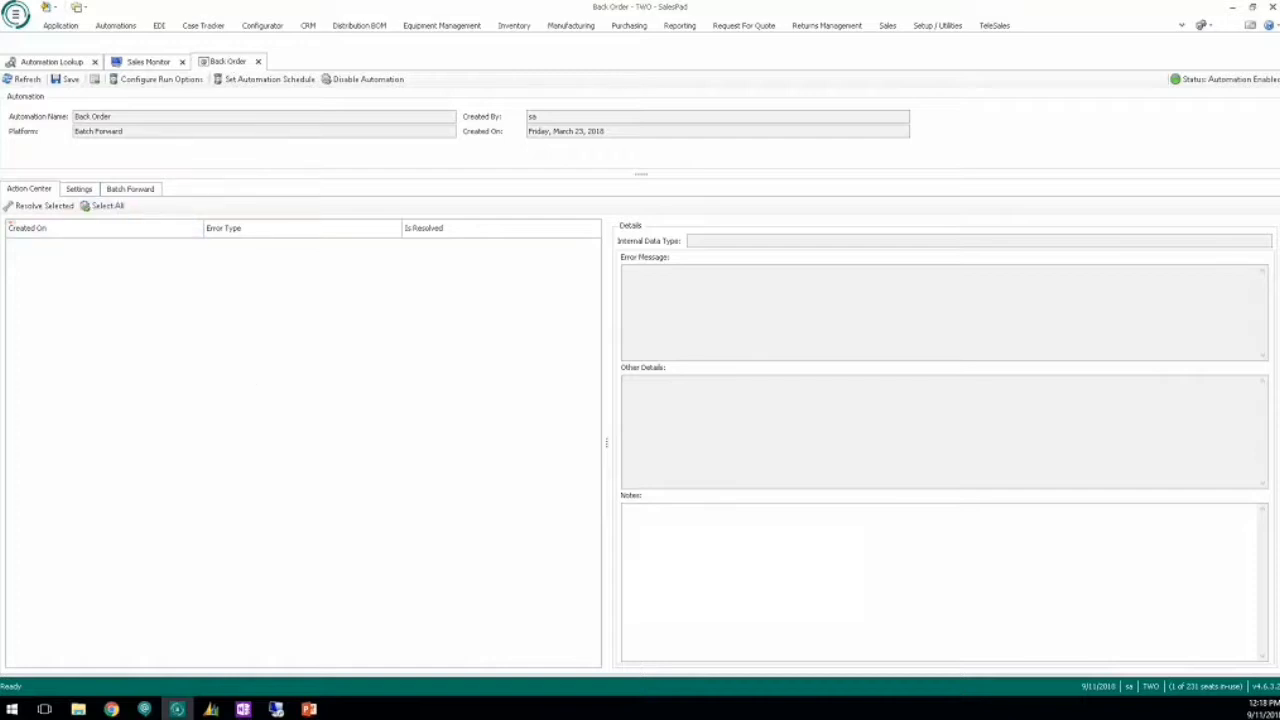
{"action": "left_click", "coordinate": [79, 189]}
{"action": "left_click", "coordinate": [43, 192]}
Step: Search the customers for "Aaron" and open the Aaron Fitz Electrical record, dismissing its customer note
{"action": "left_click", "coordinate": [58, 26]}
{"action": "left_click", "coordinate": [323, 134]}
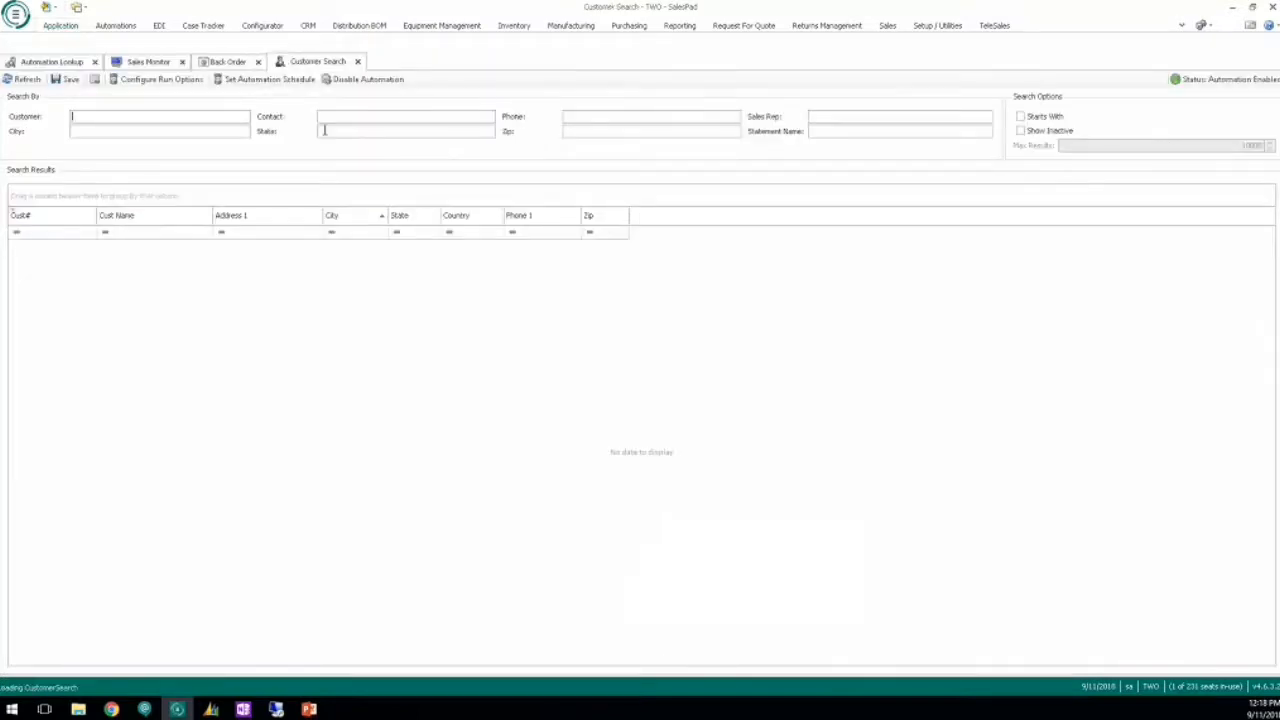
{"action": "type", "text": "Aaron"}
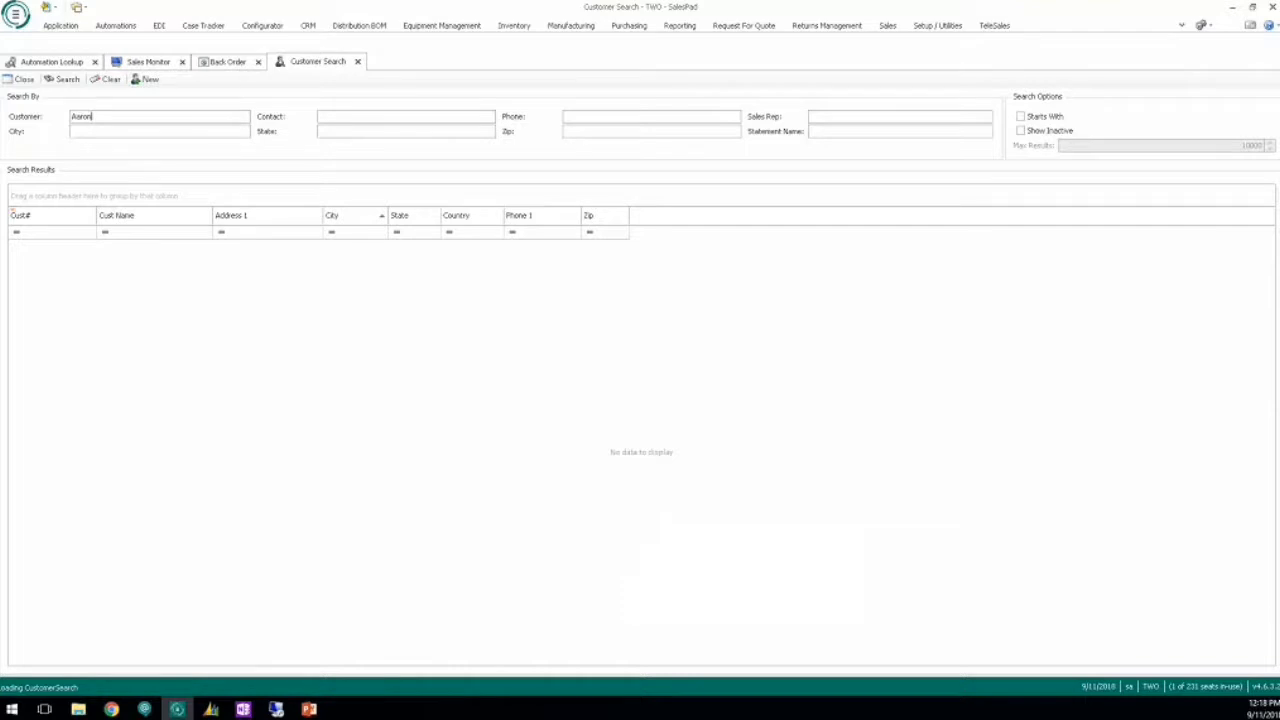
{"action": "key", "text": "Return"}
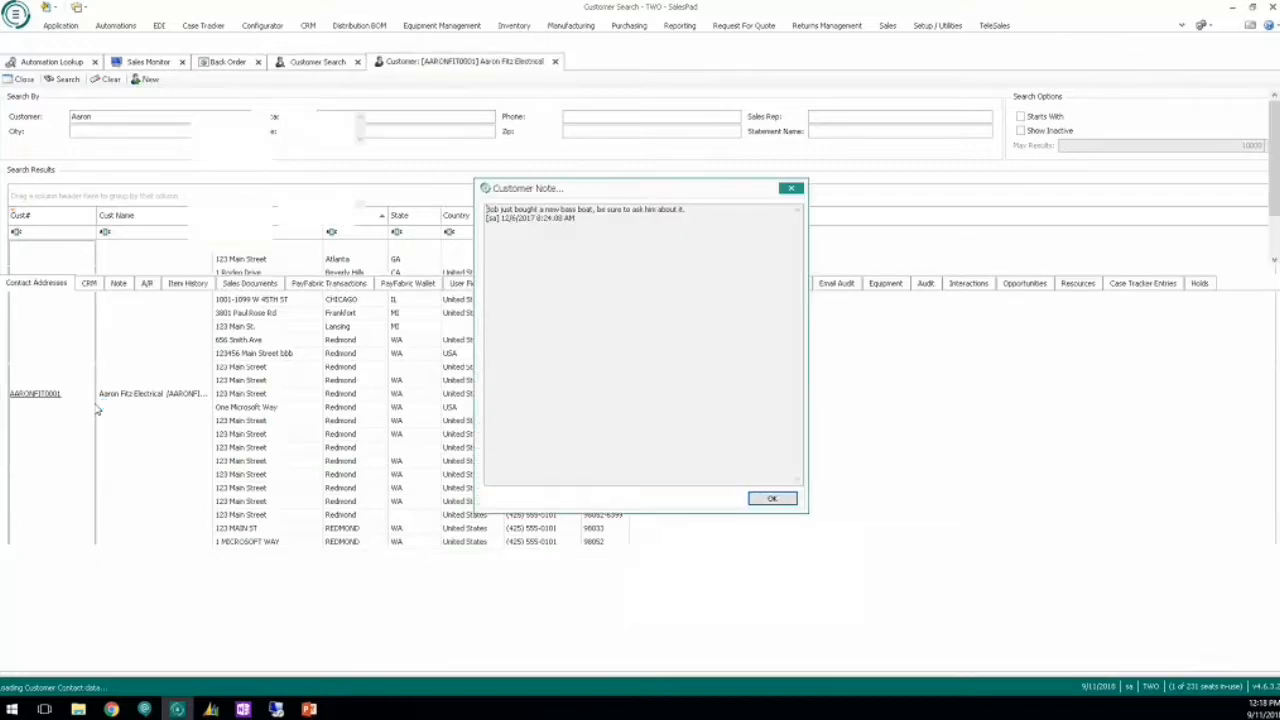
{"action": "key", "text": "Return"}
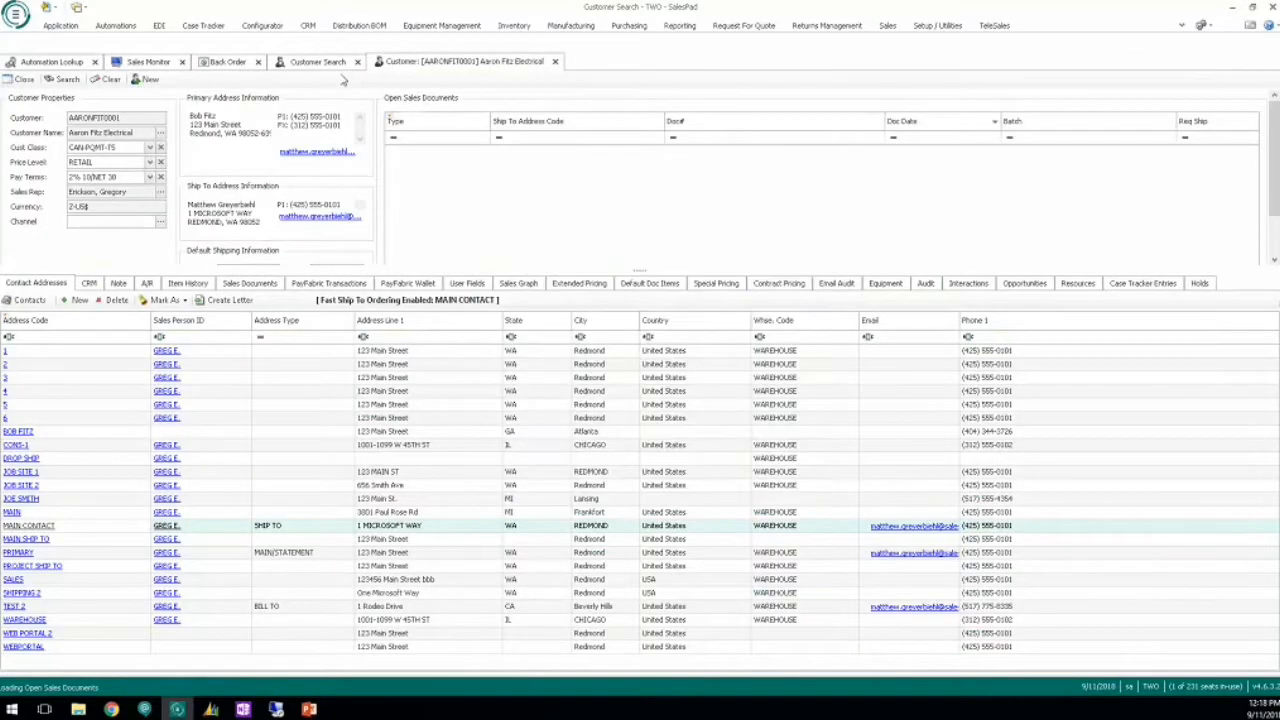
Step: Create and save a new JORD order for Aaron Fitz Electrical with item 10004, quantity 1, and a backordered quantity of 1
{"action": "left_click", "coordinate": [392, 80]}
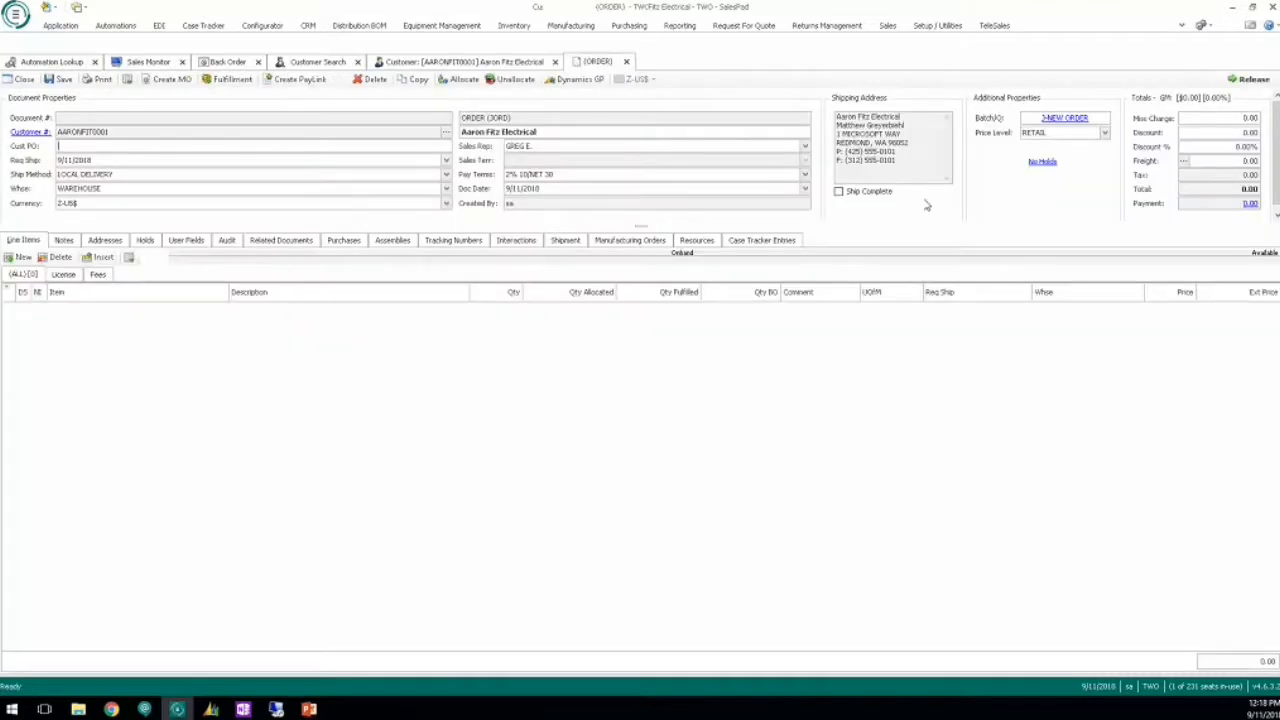
{"action": "left_click", "coordinate": [22, 260]}
{"action": "left_click", "coordinate": [94, 311]}
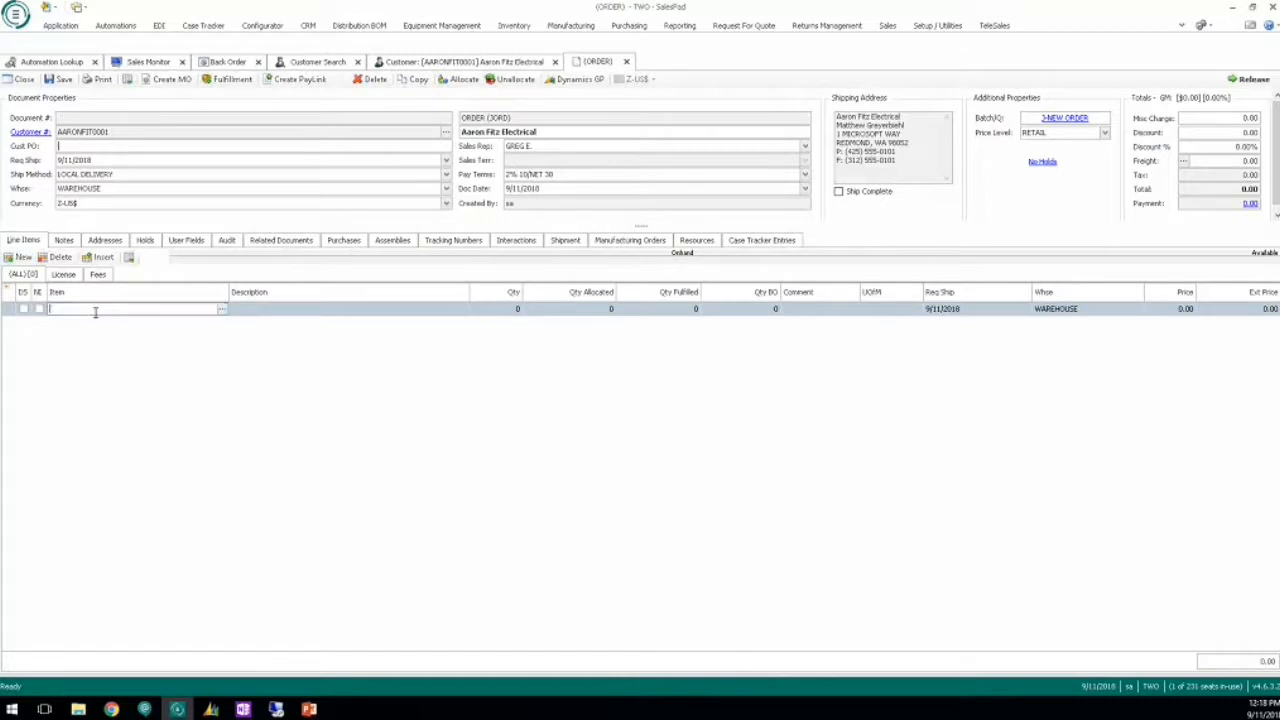
{"action": "type", "text": "10004"}
{"action": "key", "text": "Tab"}
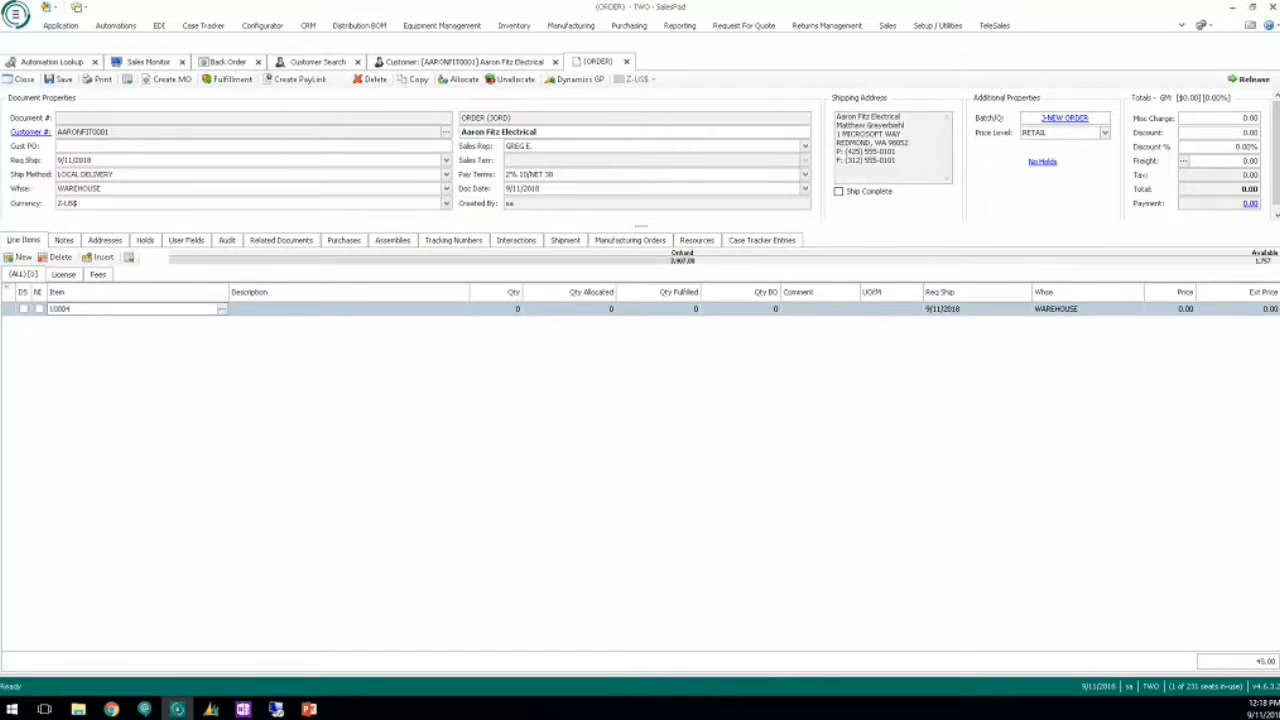
{"action": "key", "text": "Tab"}
{"action": "type", "text": "1"}
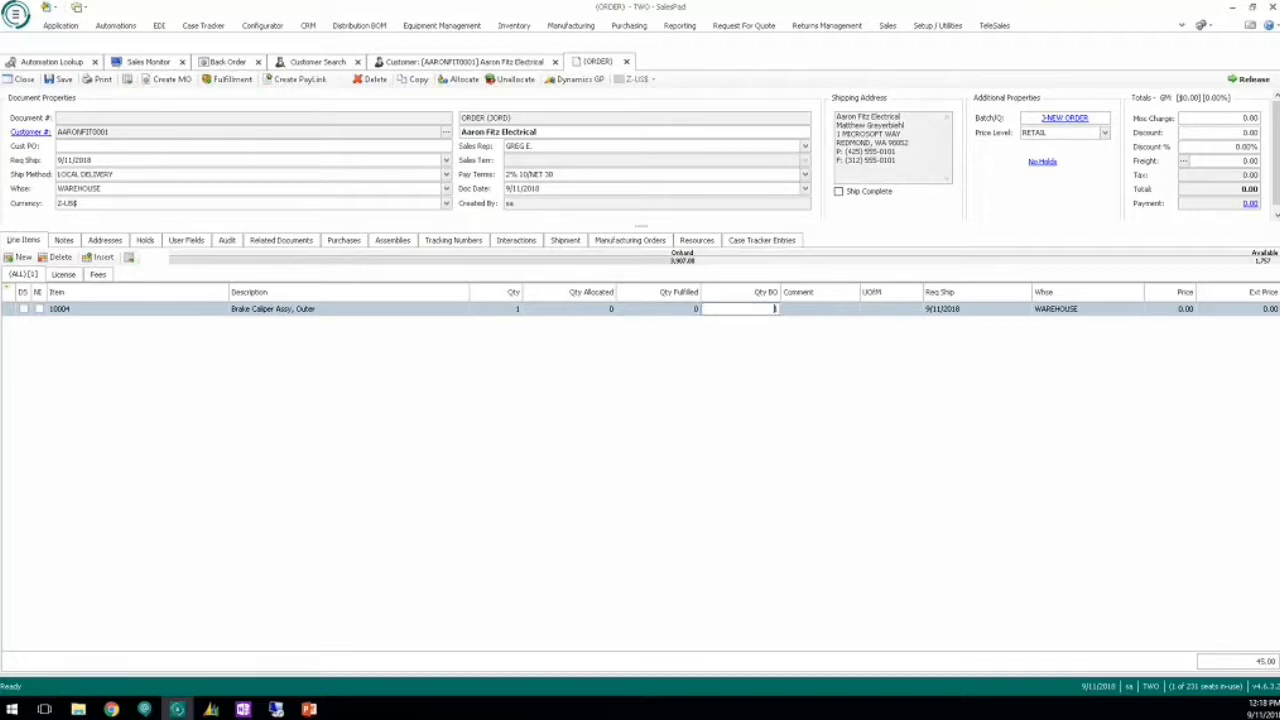
{"action": "key", "text": "Tab"}
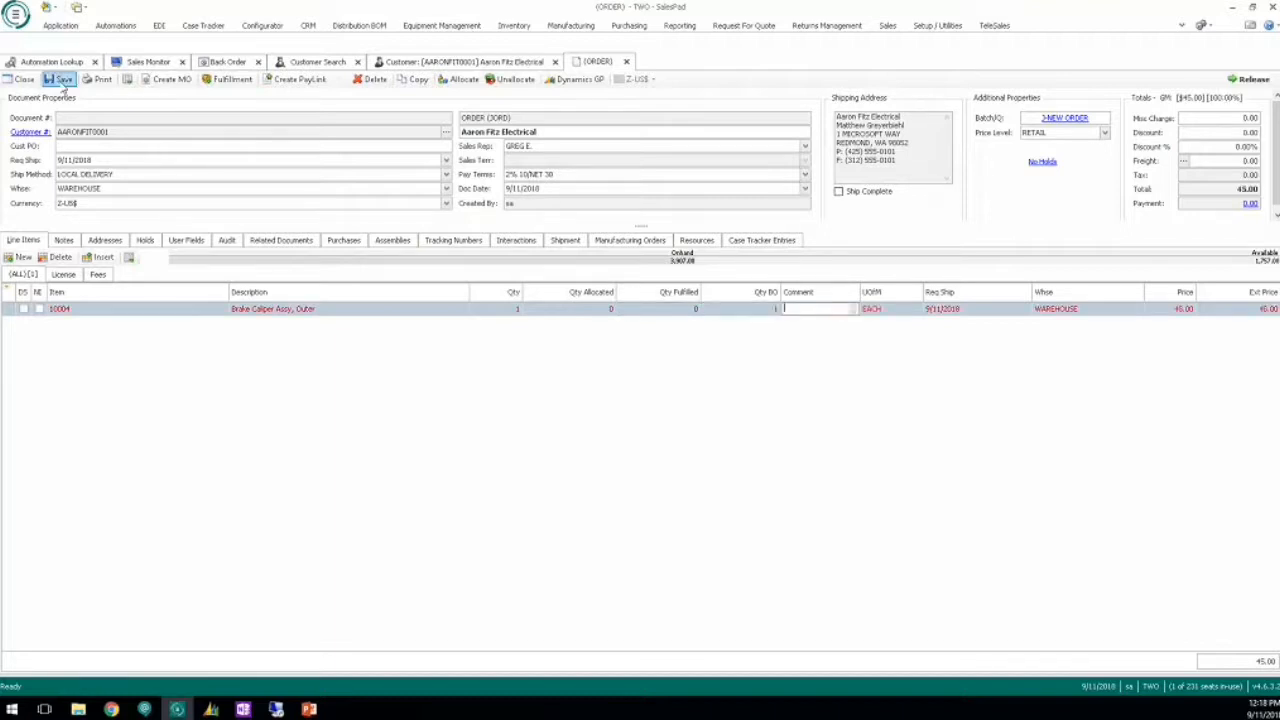
{"action": "left_click", "coordinate": [62, 84]}
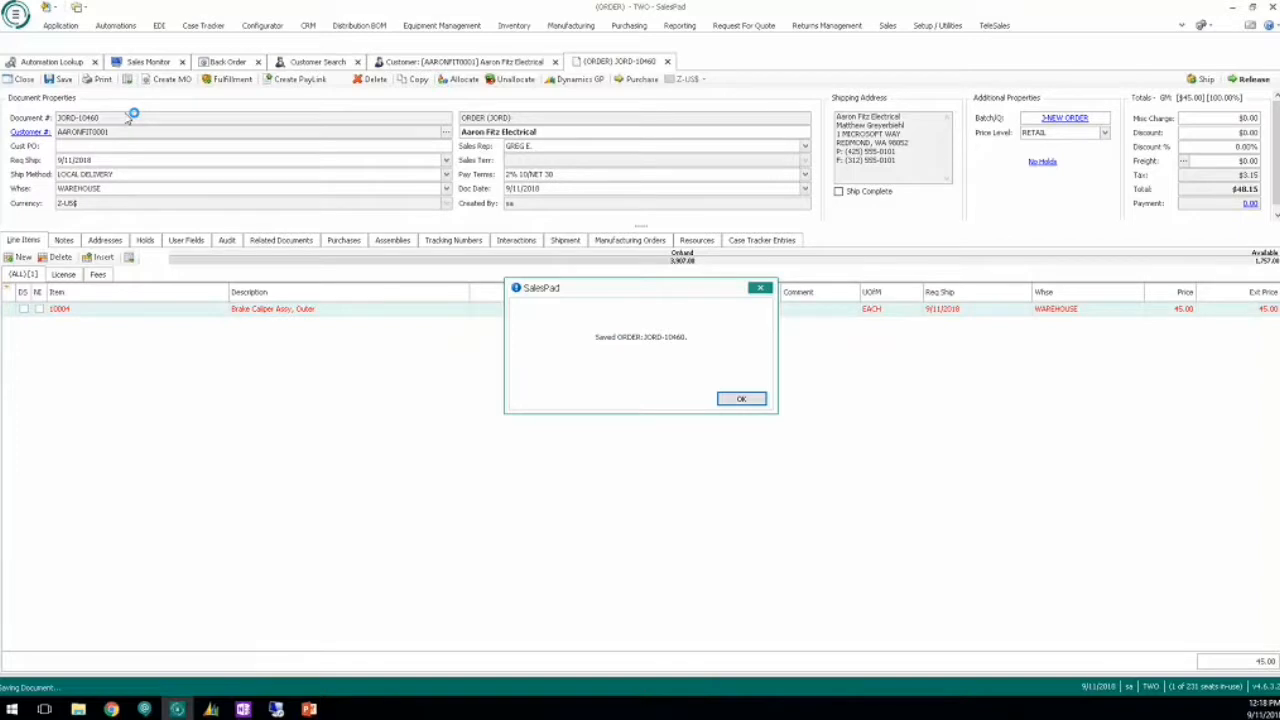
{"action": "left_click", "coordinate": [738, 401]}
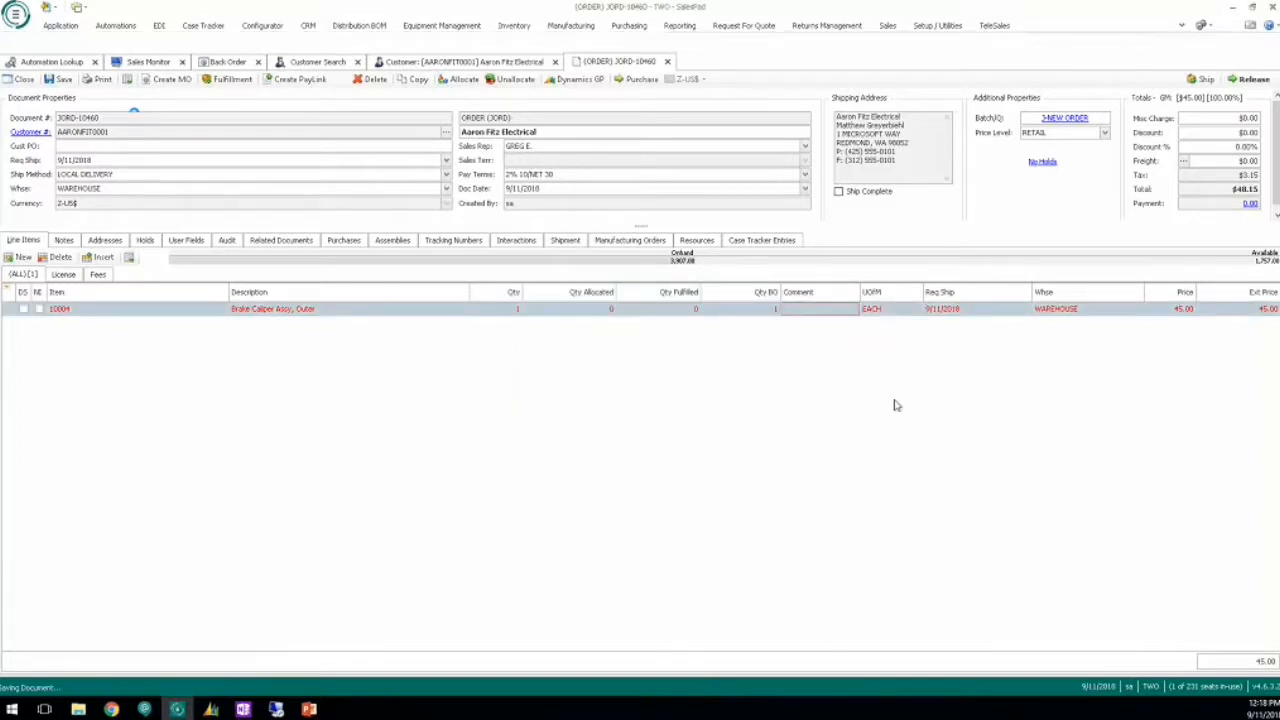
Step: Release the saved order through the workflow into the J-BACKORDER queue and acknowledge the routing message
{"action": "left_click", "coordinate": [1258, 82]}
{"action": "left_click", "coordinate": [702, 396]}
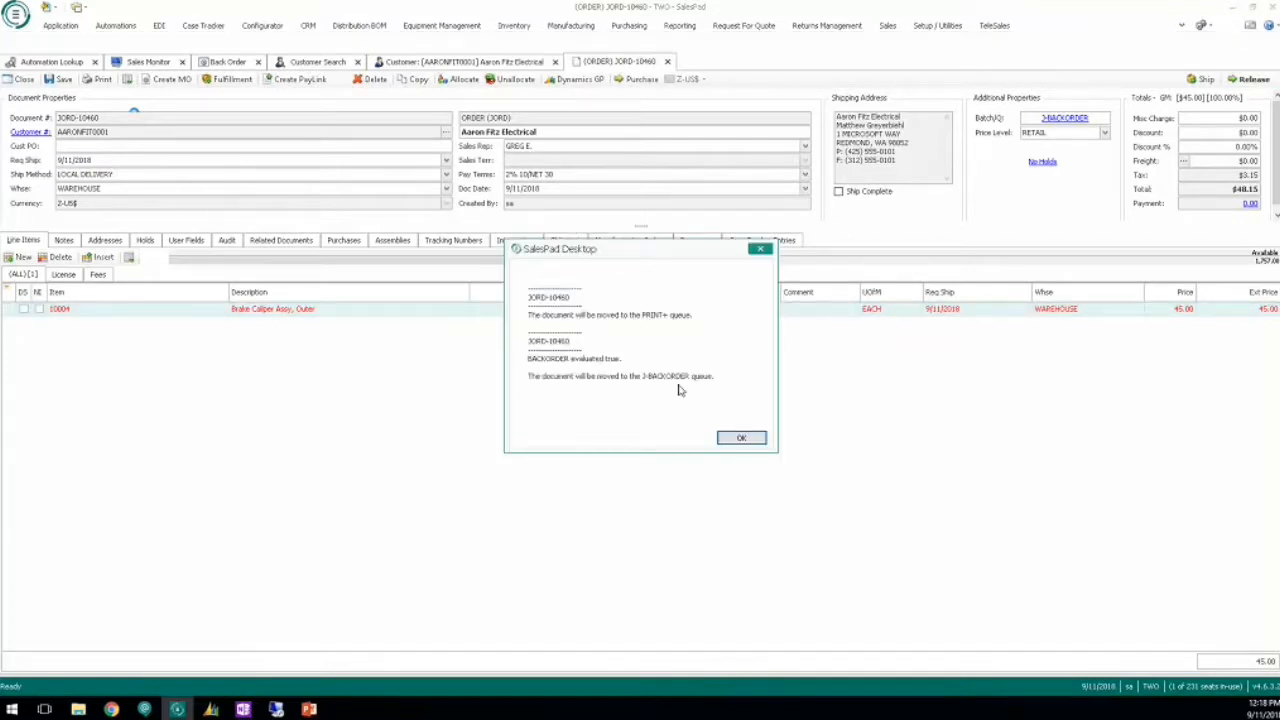
{"action": "left_click", "coordinate": [741, 438]}
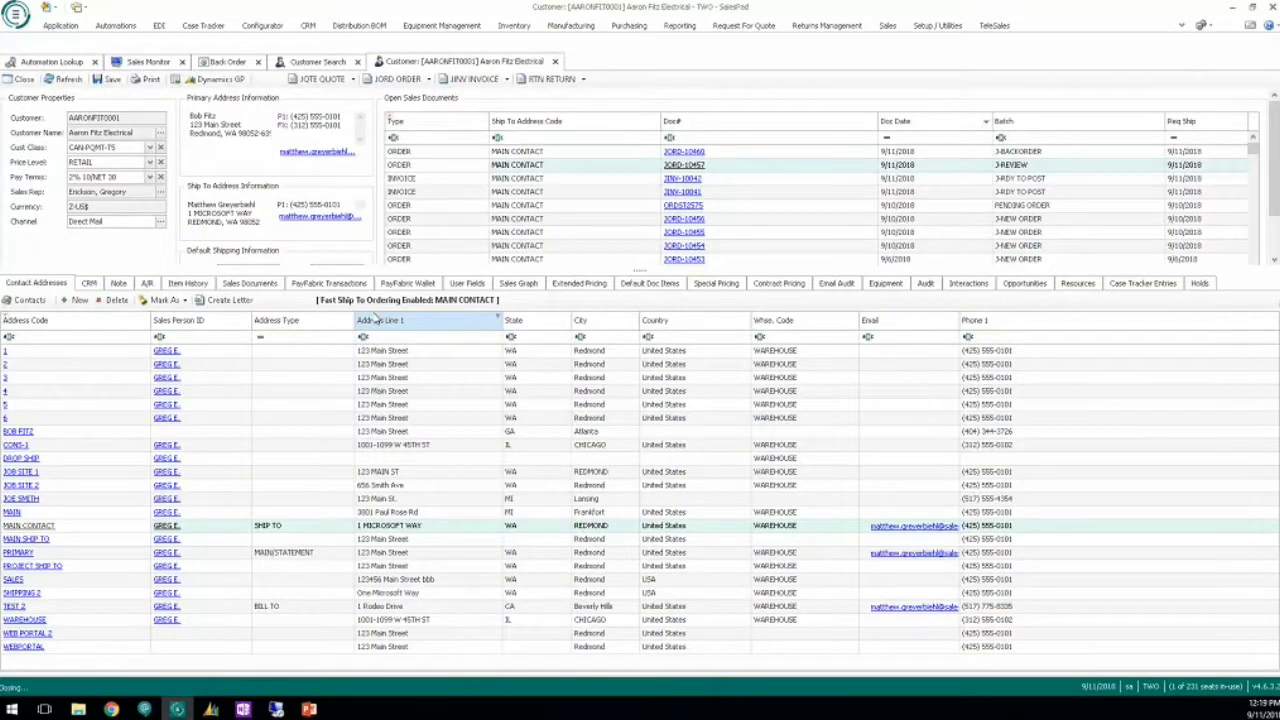
Step: Refresh the Sales Monitor's JORD orders and review the automatic refresh intervals, keeping Refresh Manually
{"action": "left_click", "coordinate": [150, 63]}
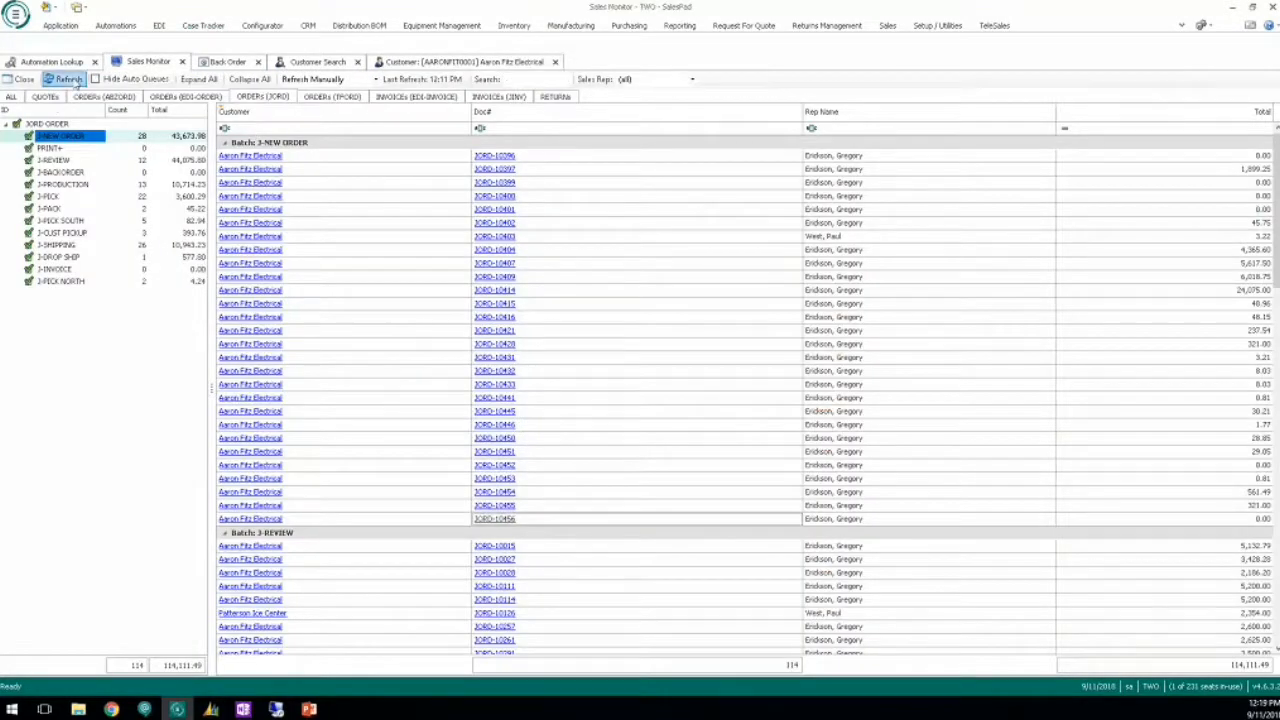
{"action": "left_click", "coordinate": [70, 80]}
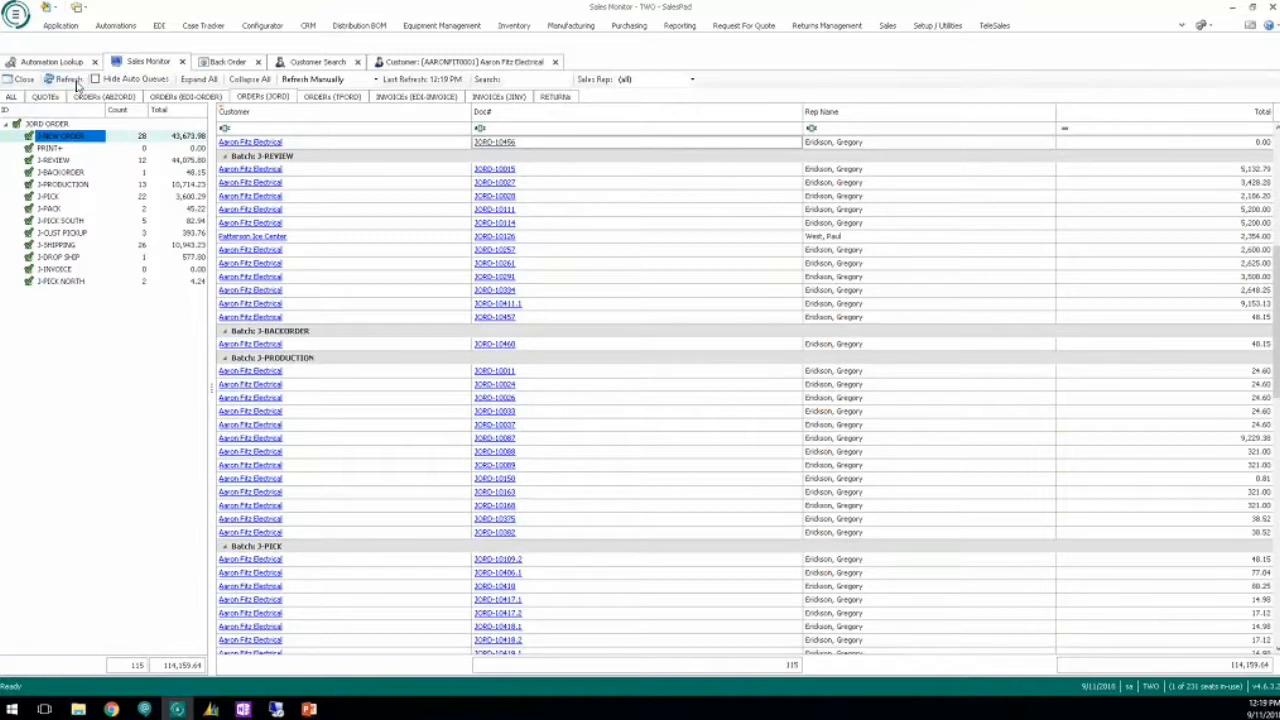
{"action": "left_click", "coordinate": [77, 85]}
{"action": "left_click", "coordinate": [376, 79]}
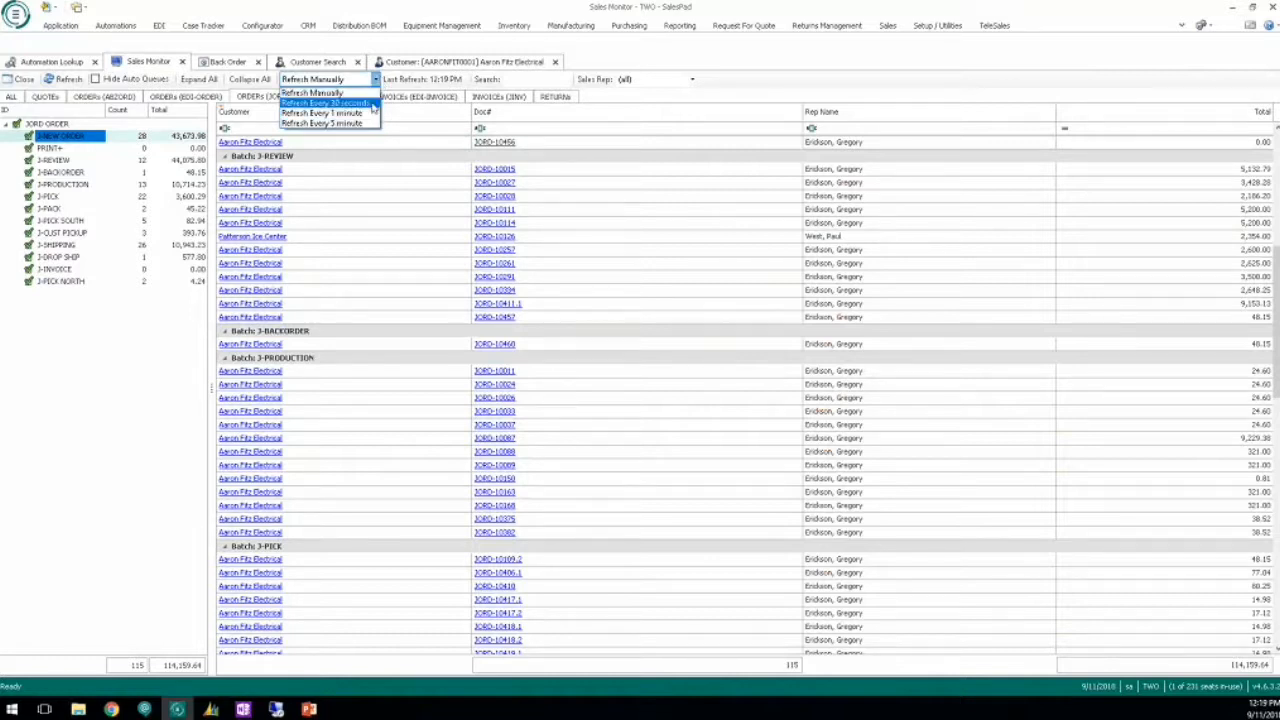
{"action": "left_click", "coordinate": [376, 80]}
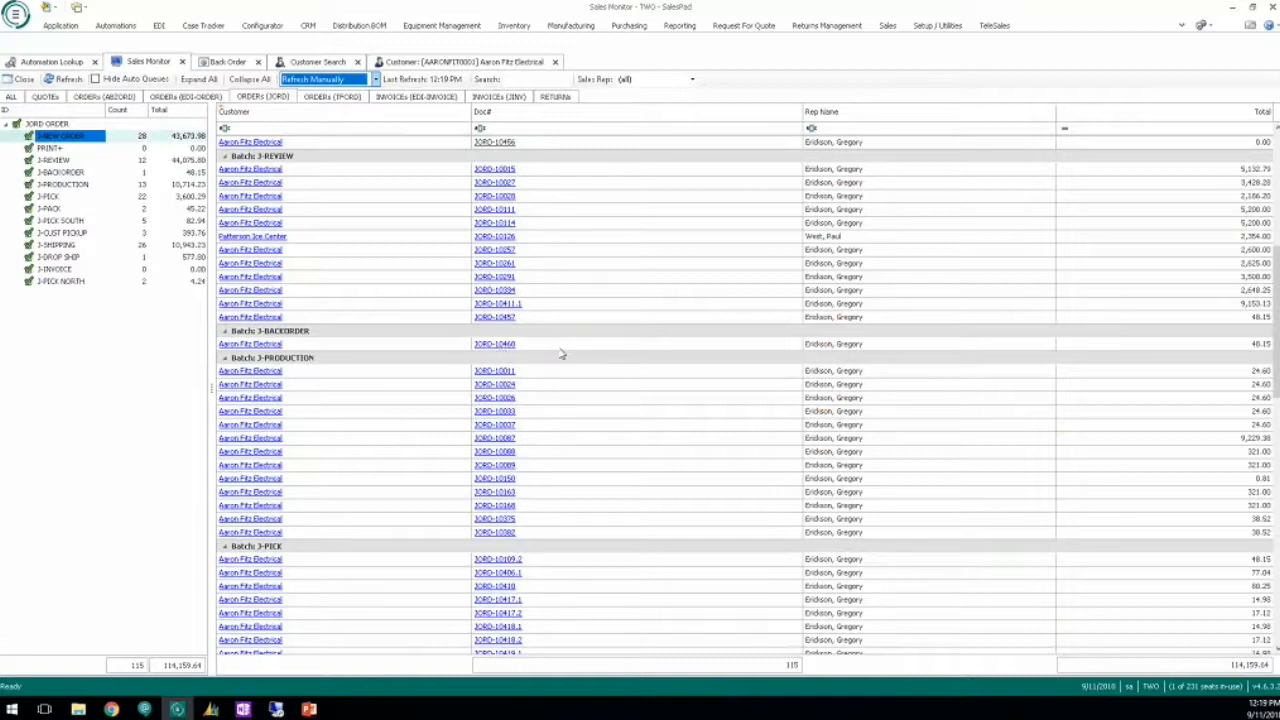
Step: From the order in the J-BACKORDER queue, create and save an AmericaCharge purchase order for item 10004, and close both documents
{"action": "left_click", "coordinate": [502, 346]}
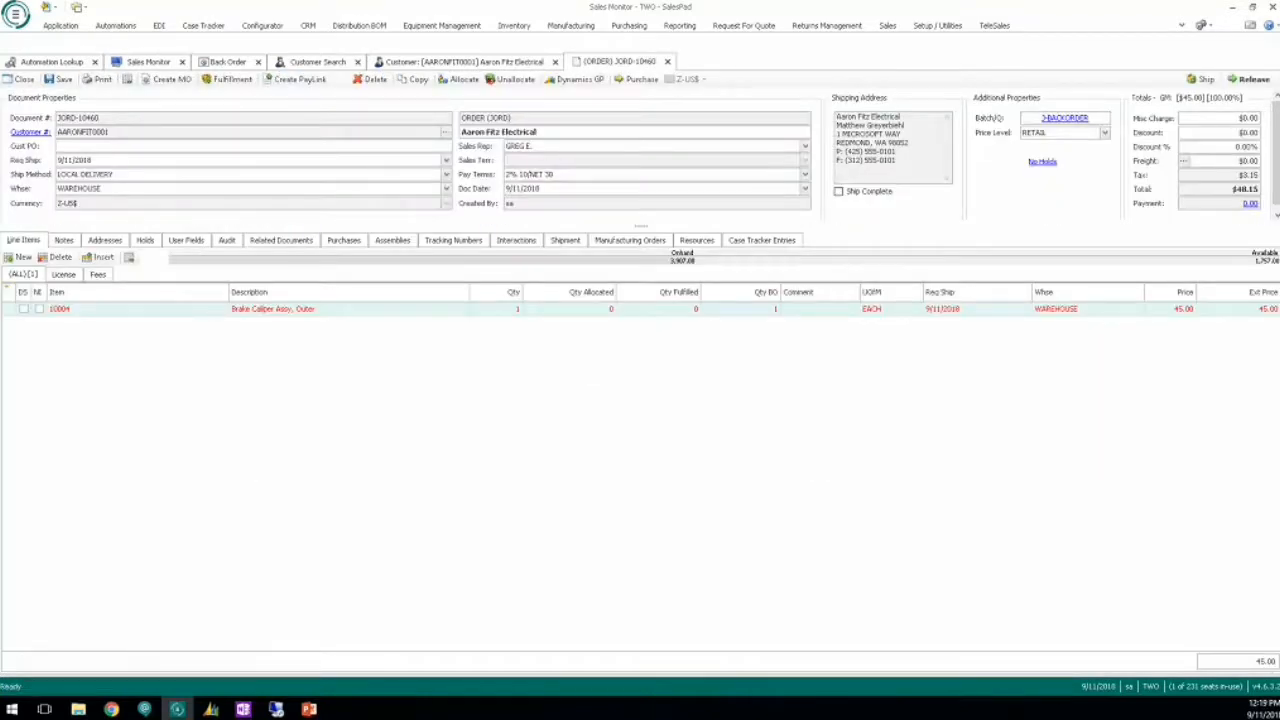
{"action": "left_click", "coordinate": [640, 82]}
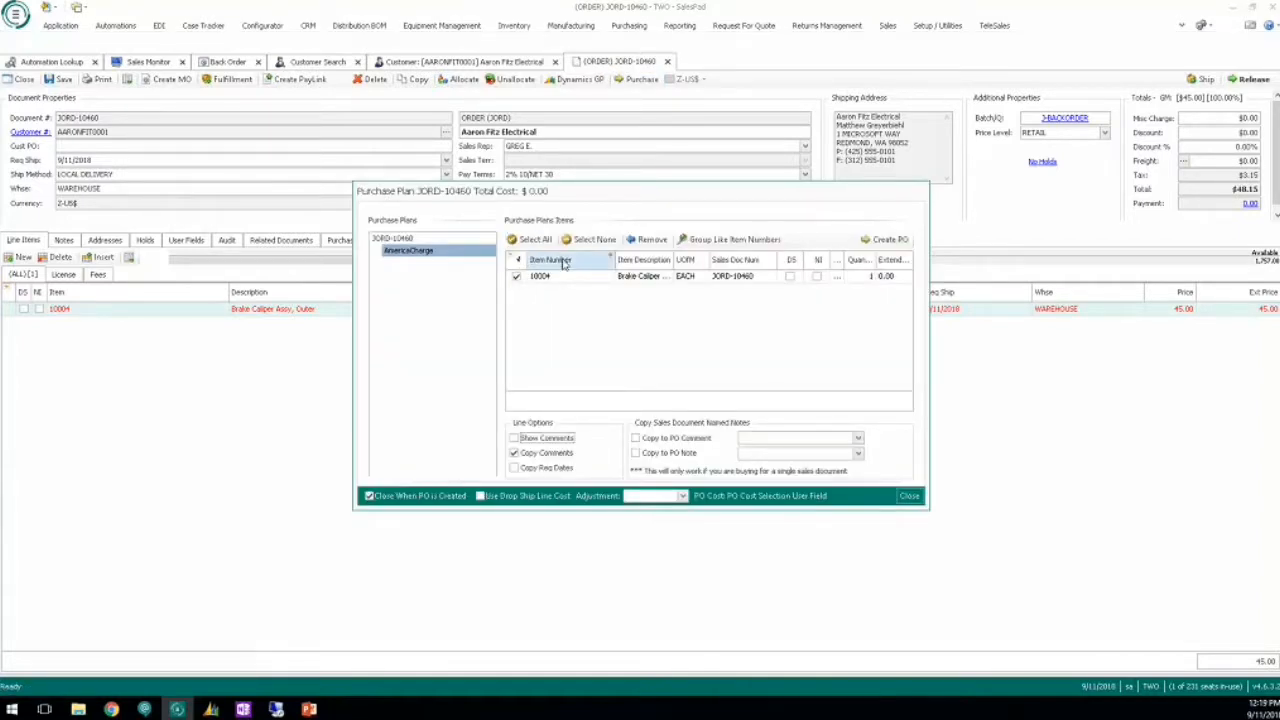
{"action": "left_click", "coordinate": [869, 246]}
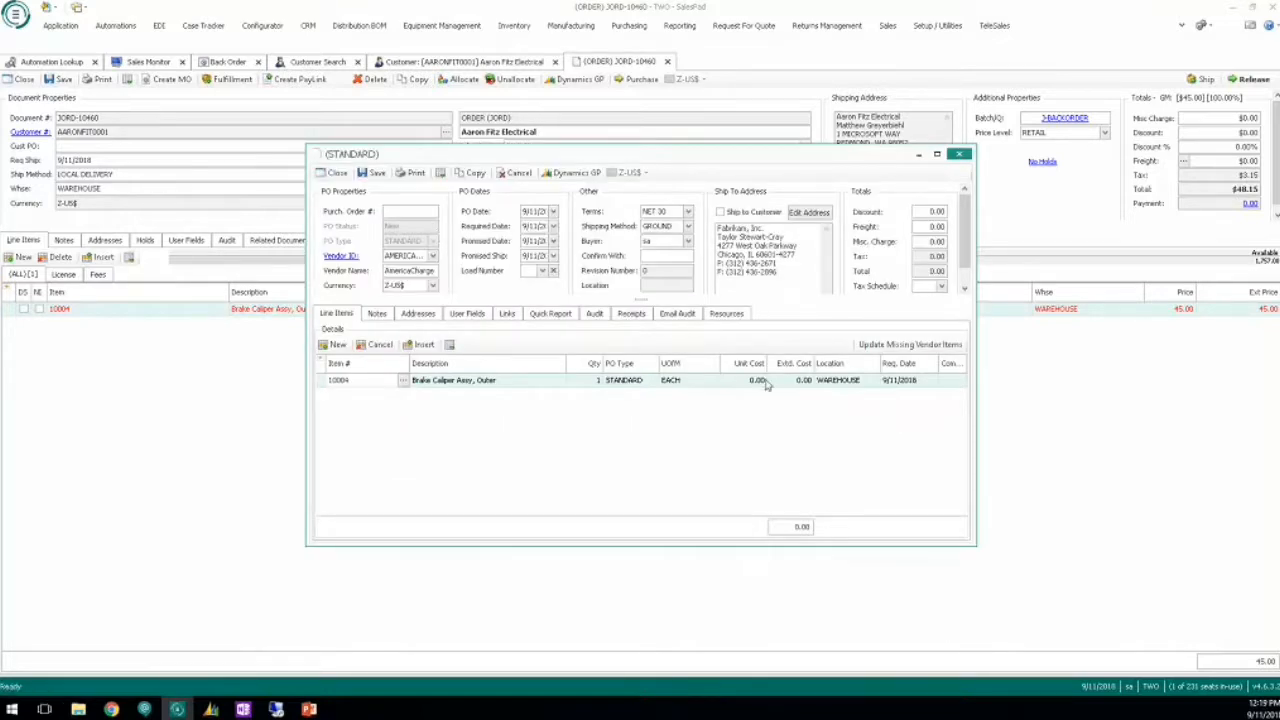
{"action": "left_click", "coordinate": [375, 177]}
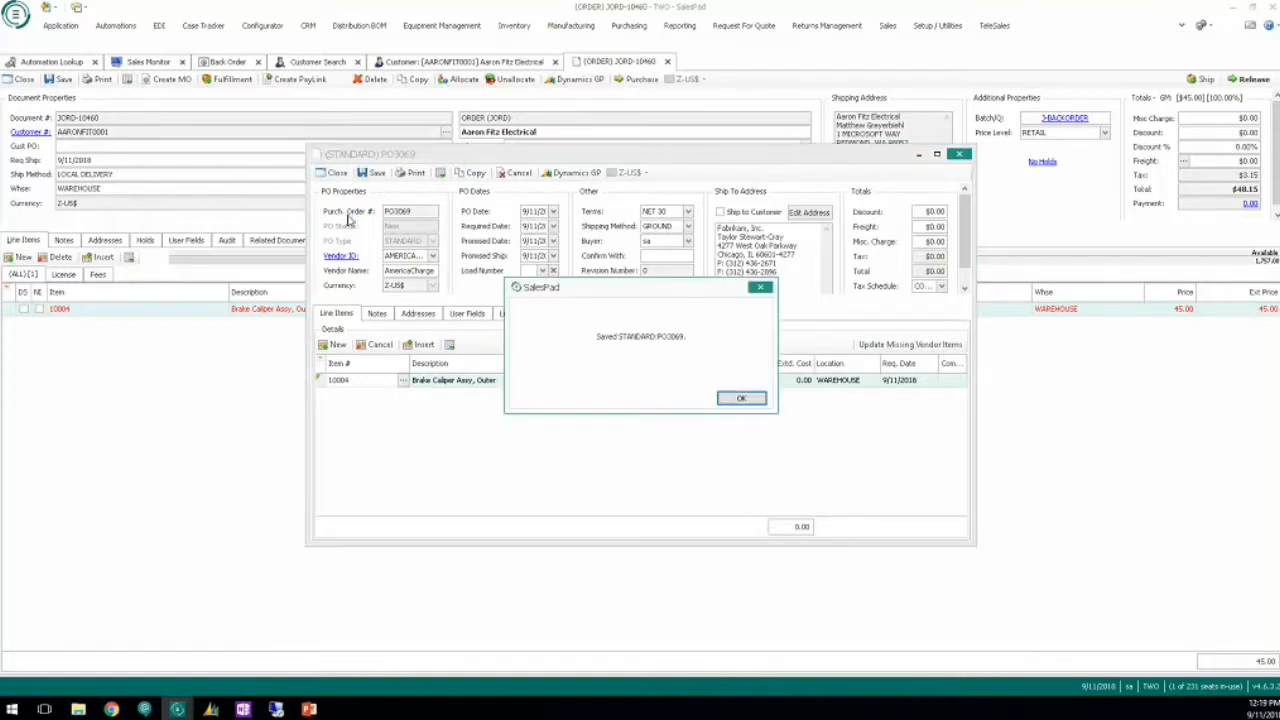
{"action": "left_click", "coordinate": [741, 398]}
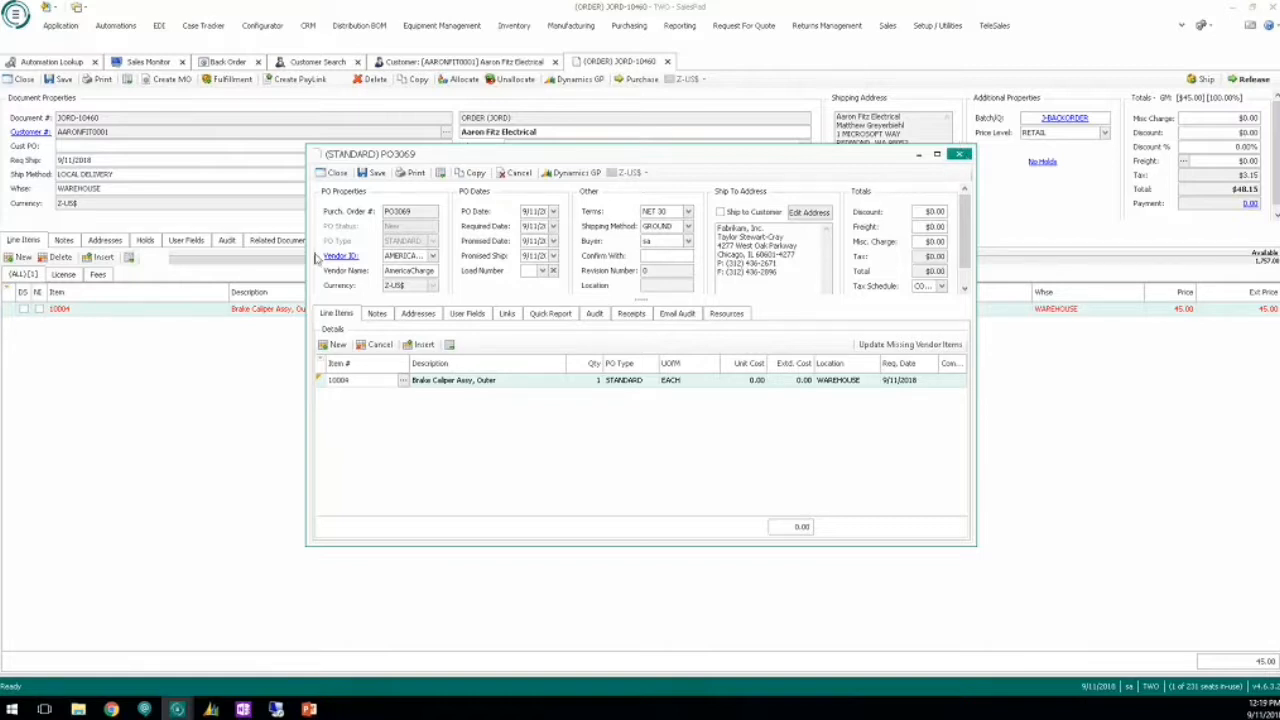
{"action": "double_click", "coordinate": [420, 210]}
{"action": "left_click", "coordinate": [960, 155]}
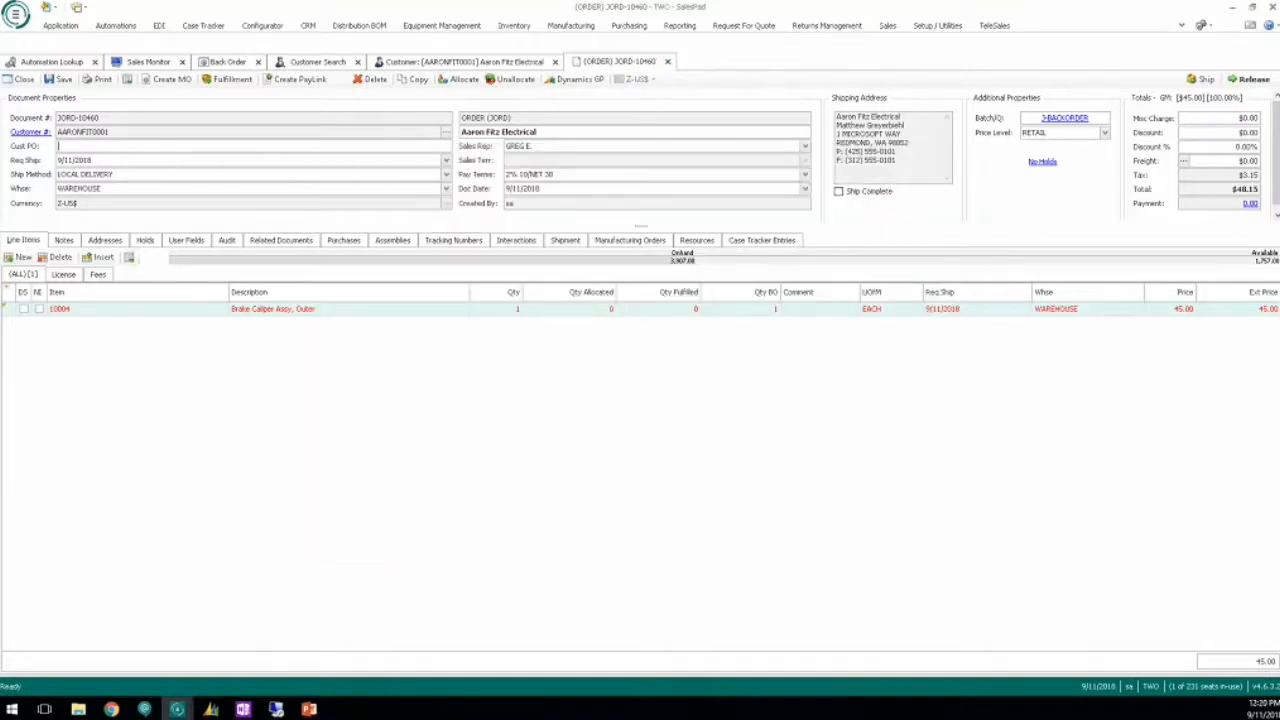
{"action": "left_click", "coordinate": [667, 62]}
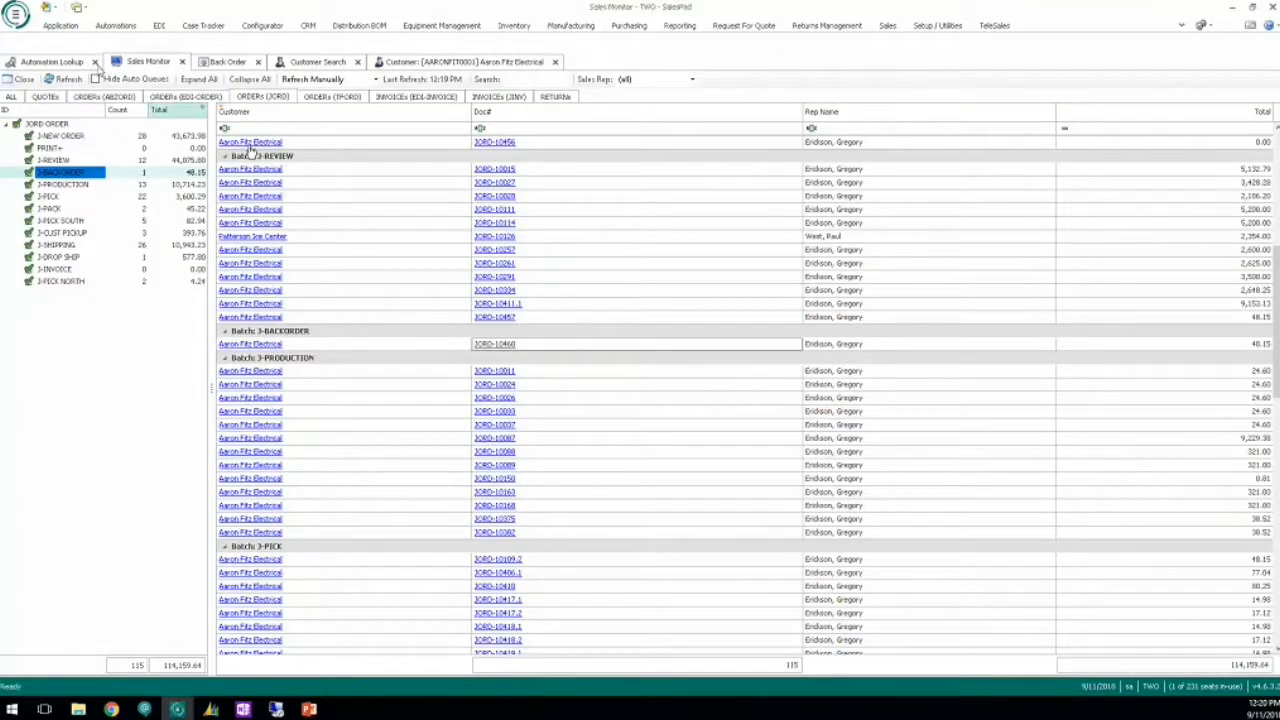
Step: Run the Back Order automation's Batch Forward component immediately and dismiss the run summary
{"action": "left_click", "coordinate": [222, 67]}
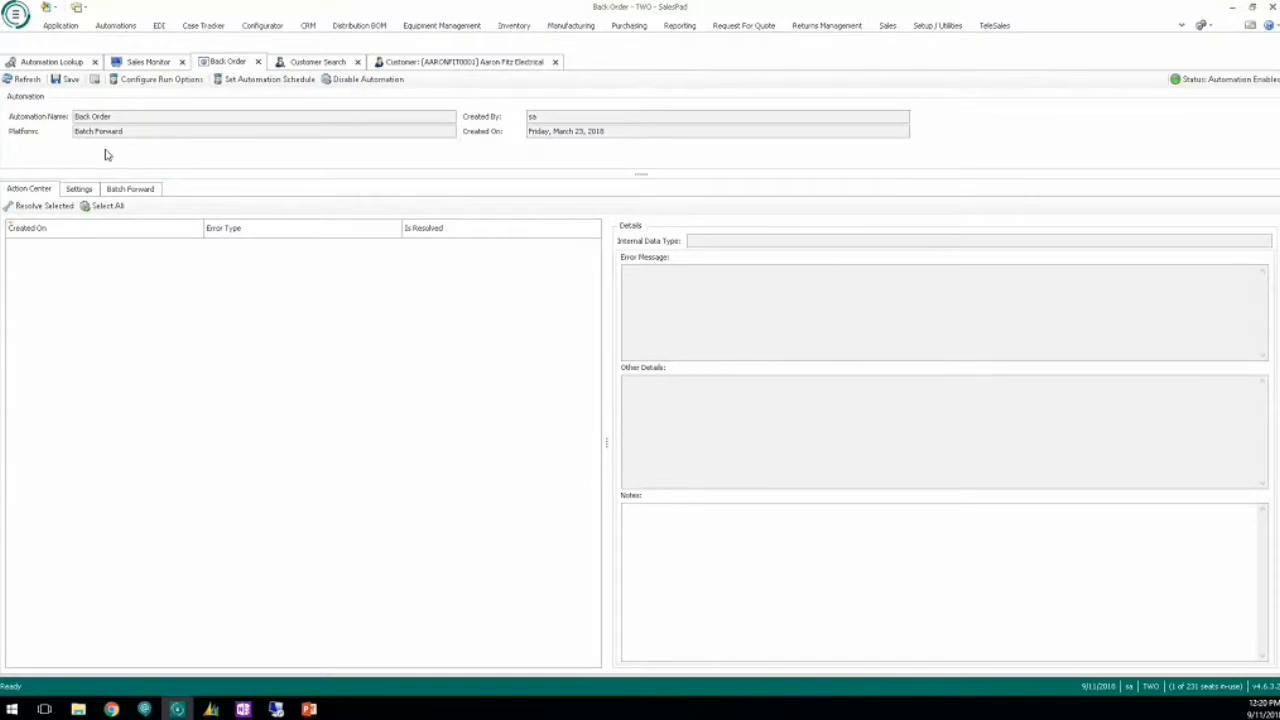
{"action": "left_click", "coordinate": [128, 190]}
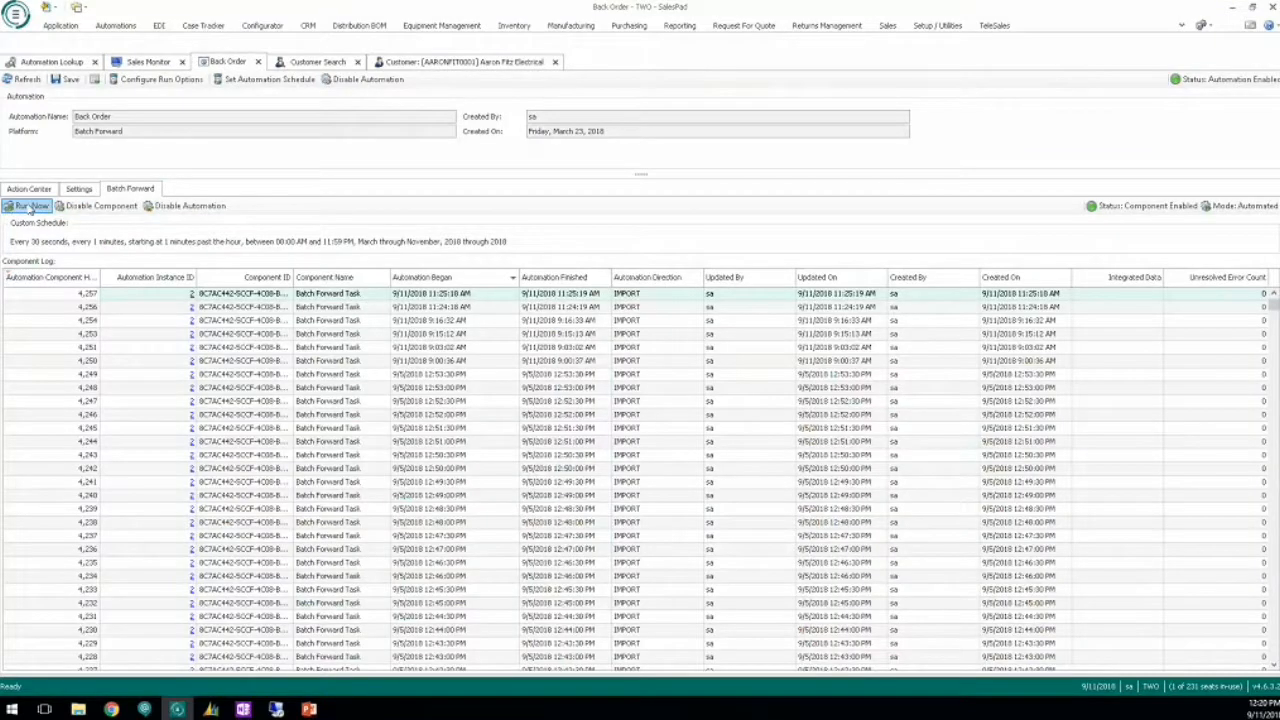
{"action": "left_click", "coordinate": [32, 206]}
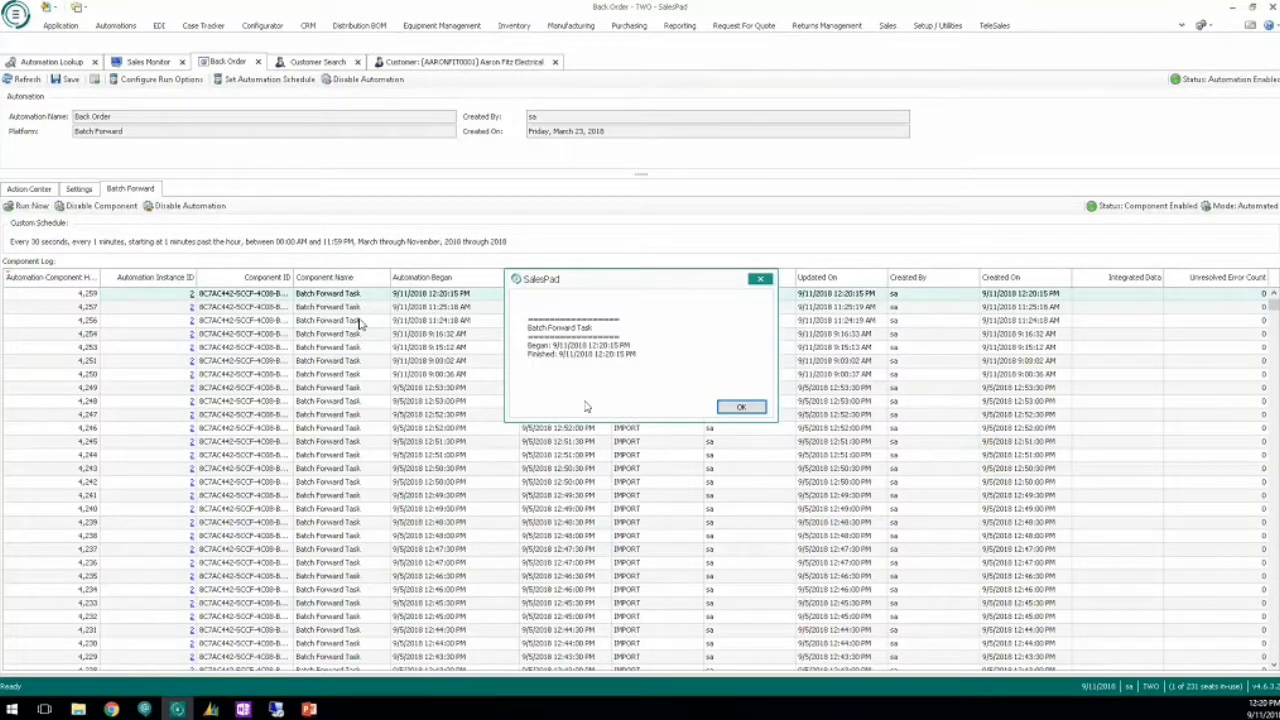
{"action": "left_click", "coordinate": [752, 411]}
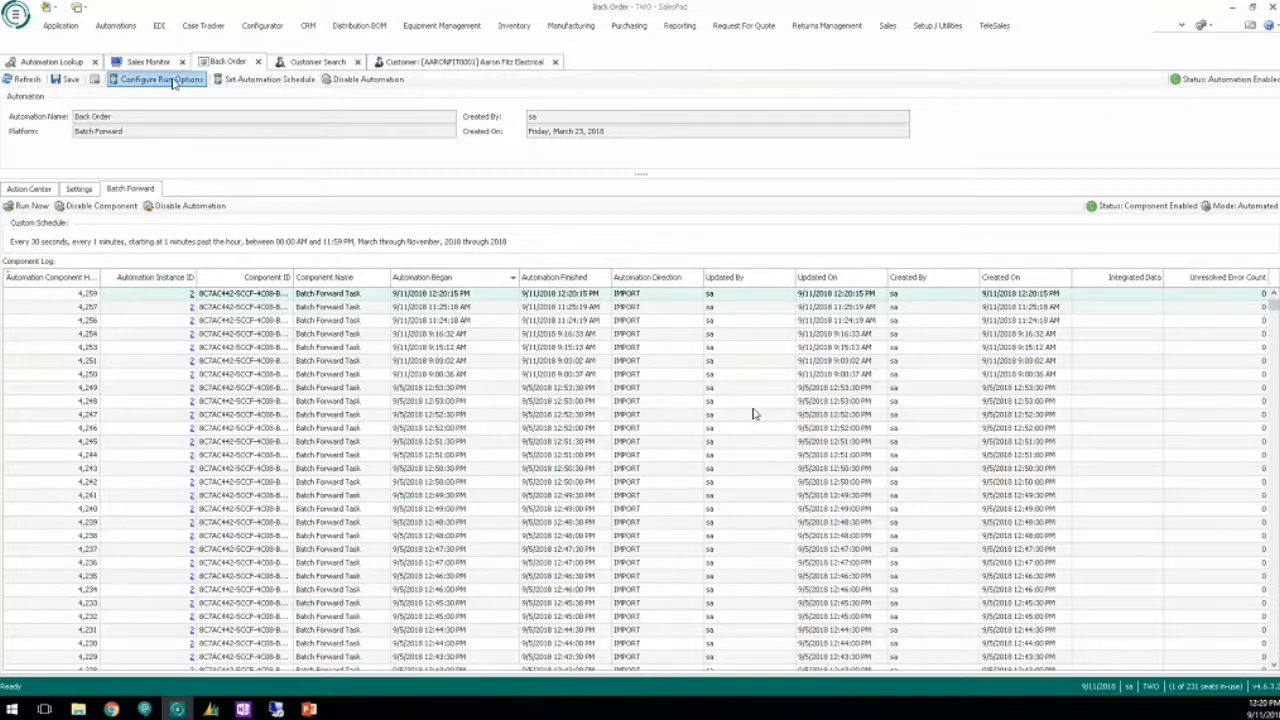
Step: Refresh the Sales Monitor and check whether the order is still in the J-BACKORDER queue
{"action": "left_click", "coordinate": [145, 62]}
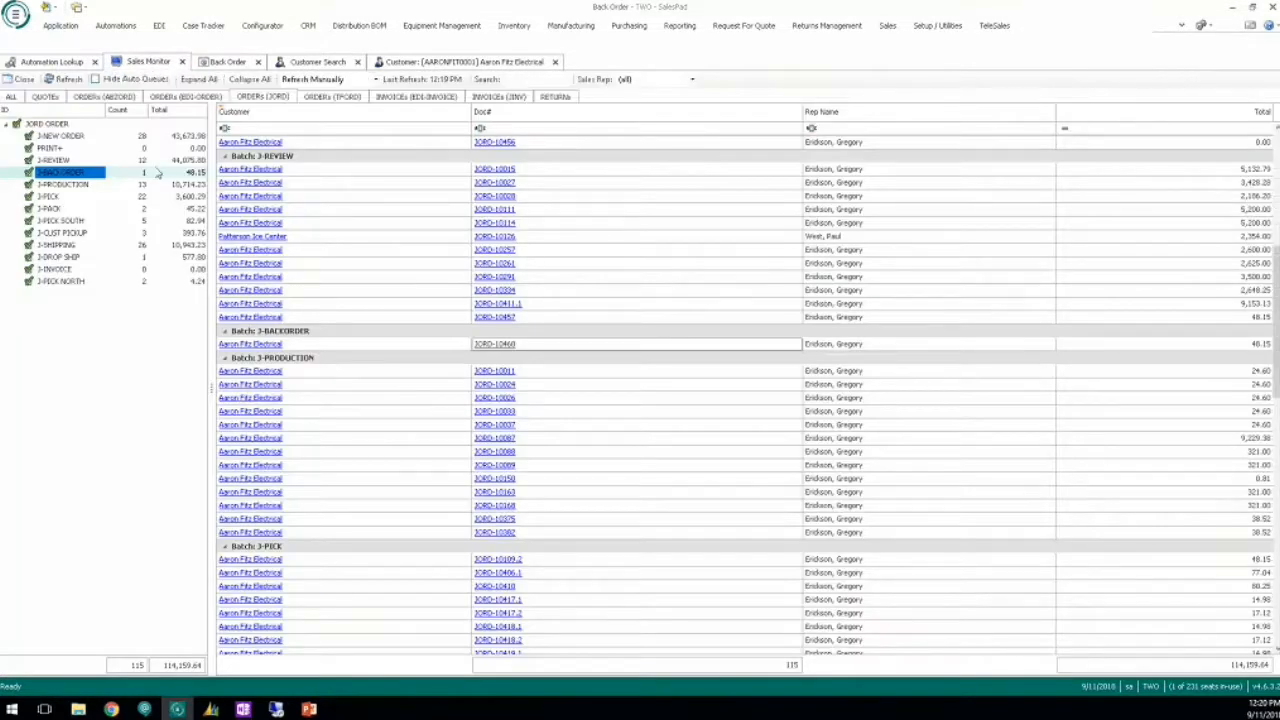
{"action": "left_click", "coordinate": [63, 79]}
{"action": "scroll", "coordinate": [443, 299], "scroll_direction": "up", "scroll_amount": 4}
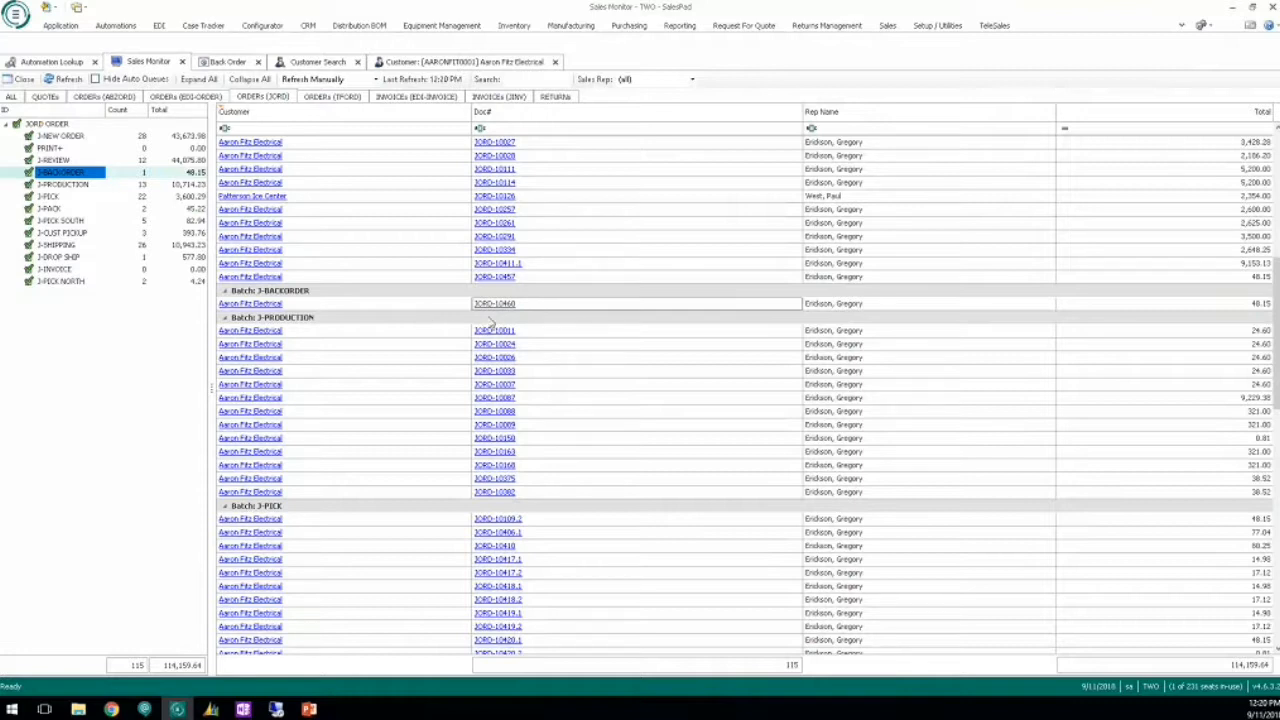
Step: Open Receiving and search for the new purchase order by its PO number
{"action": "left_click", "coordinate": [63, 26]}
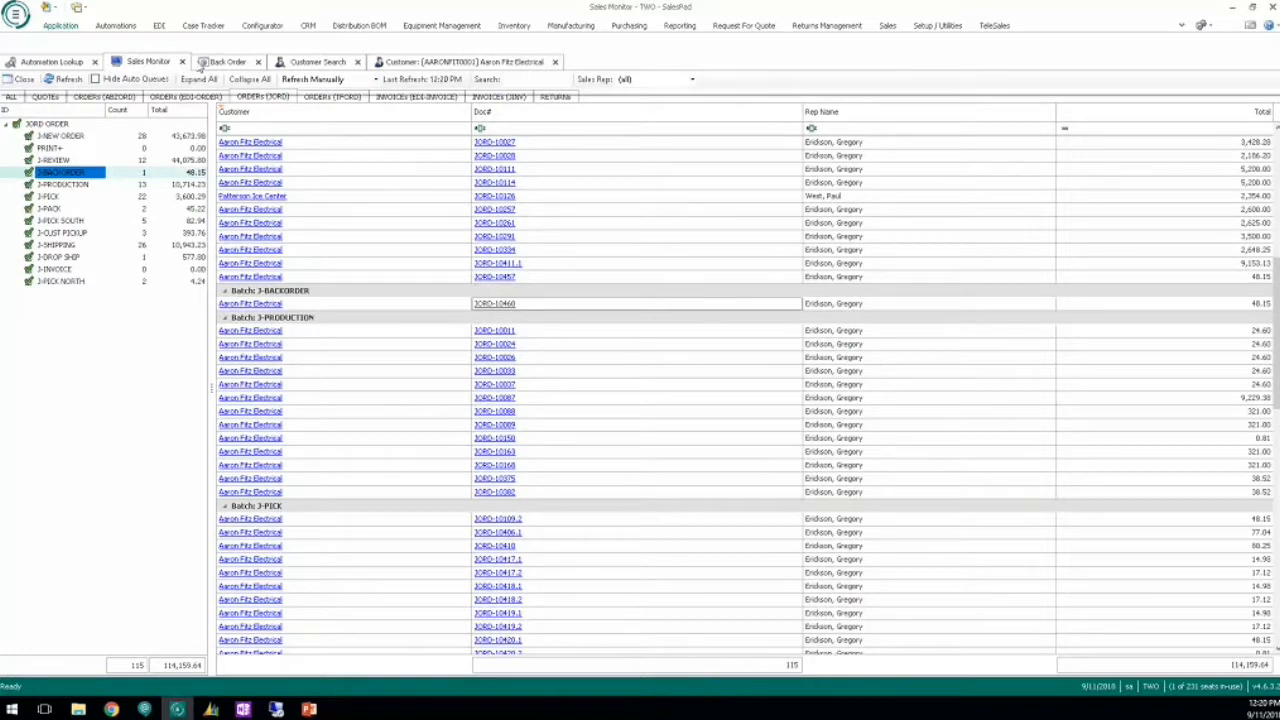
{"action": "left_click", "coordinate": [676, 58]}
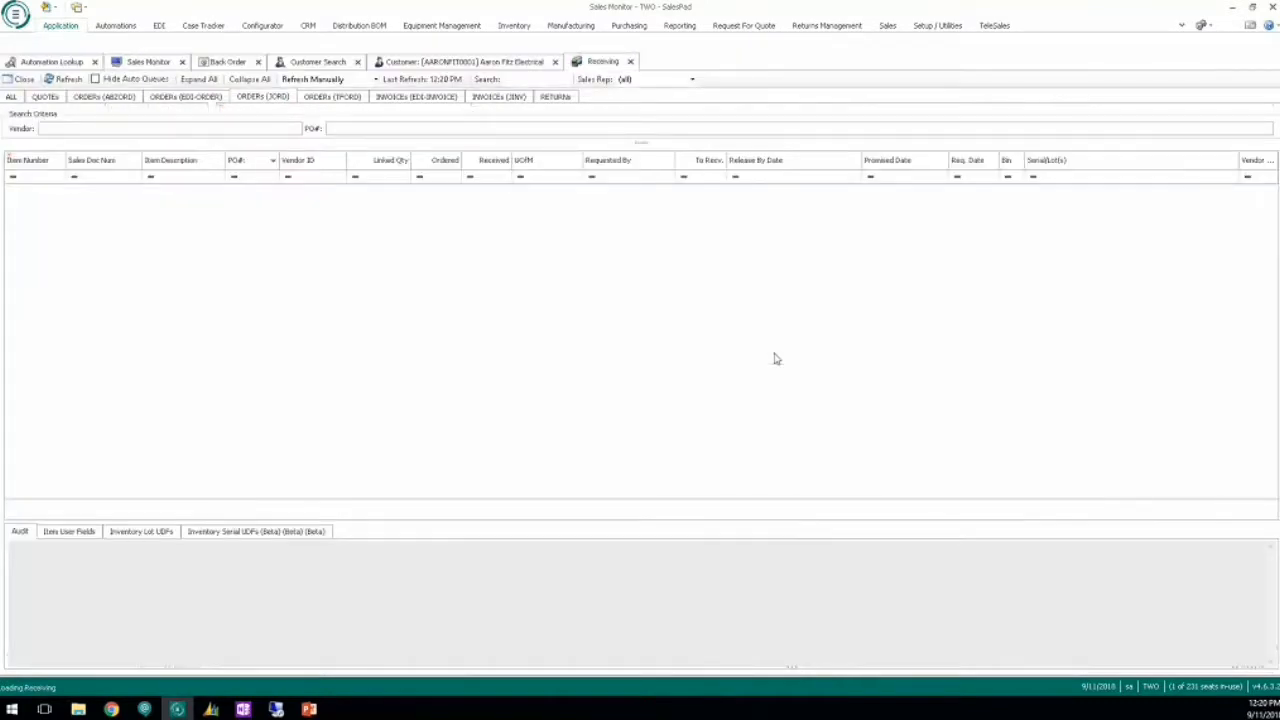
{"action": "left_click", "coordinate": [355, 129]}
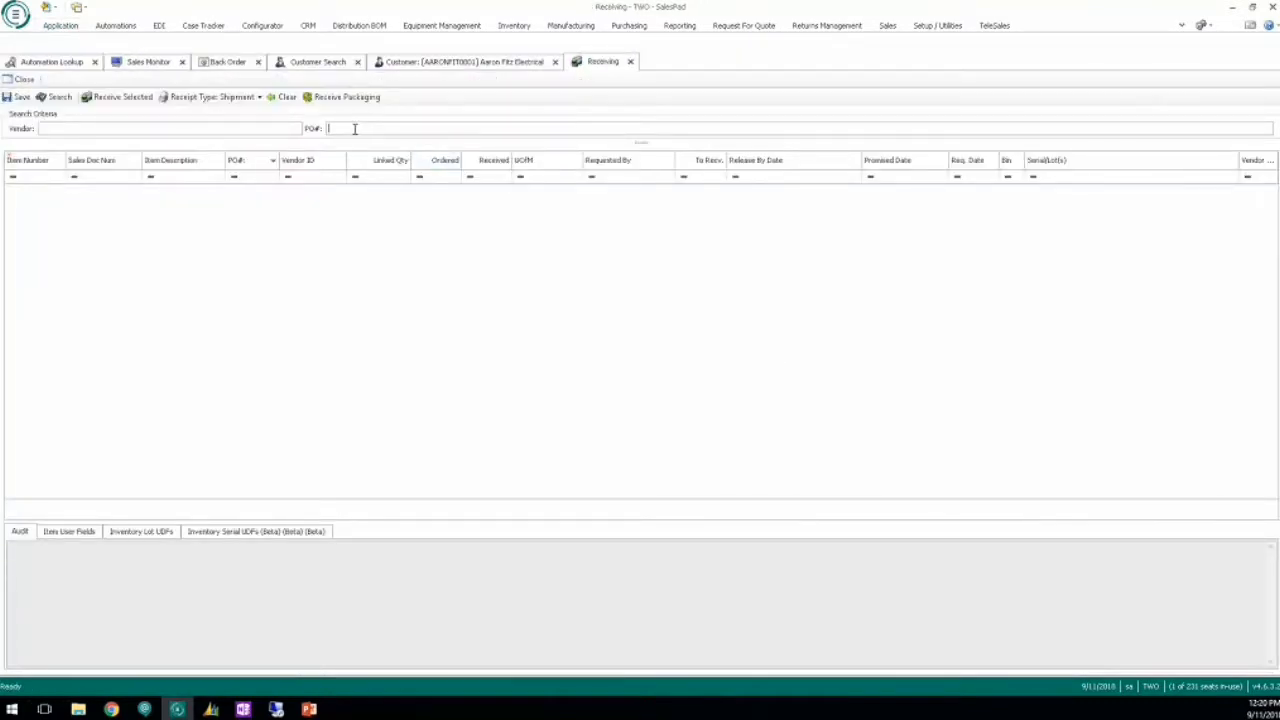
{"action": "type", "text": "PO3069"}
{"action": "key", "text": "Return"}
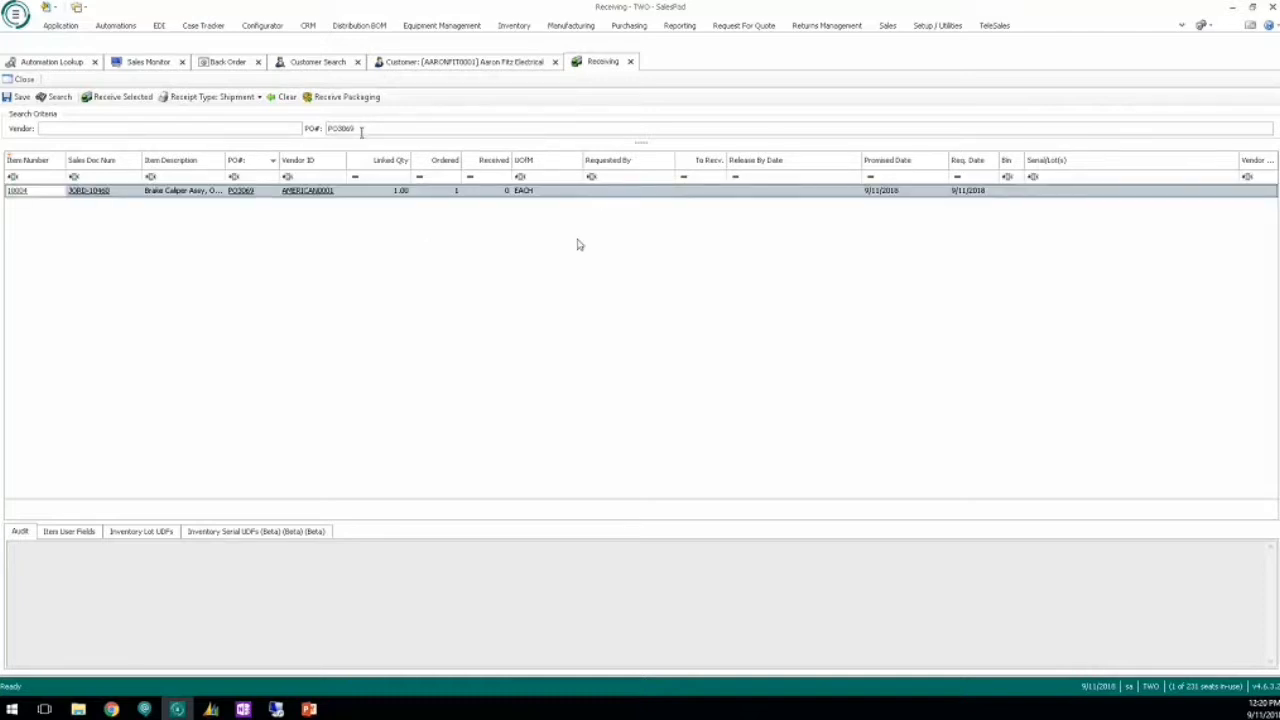
Step: Receive a quantity of 1 for item 10004 on the purchase order, save the receipt and close Receiving
{"action": "left_click", "coordinate": [700, 190]}
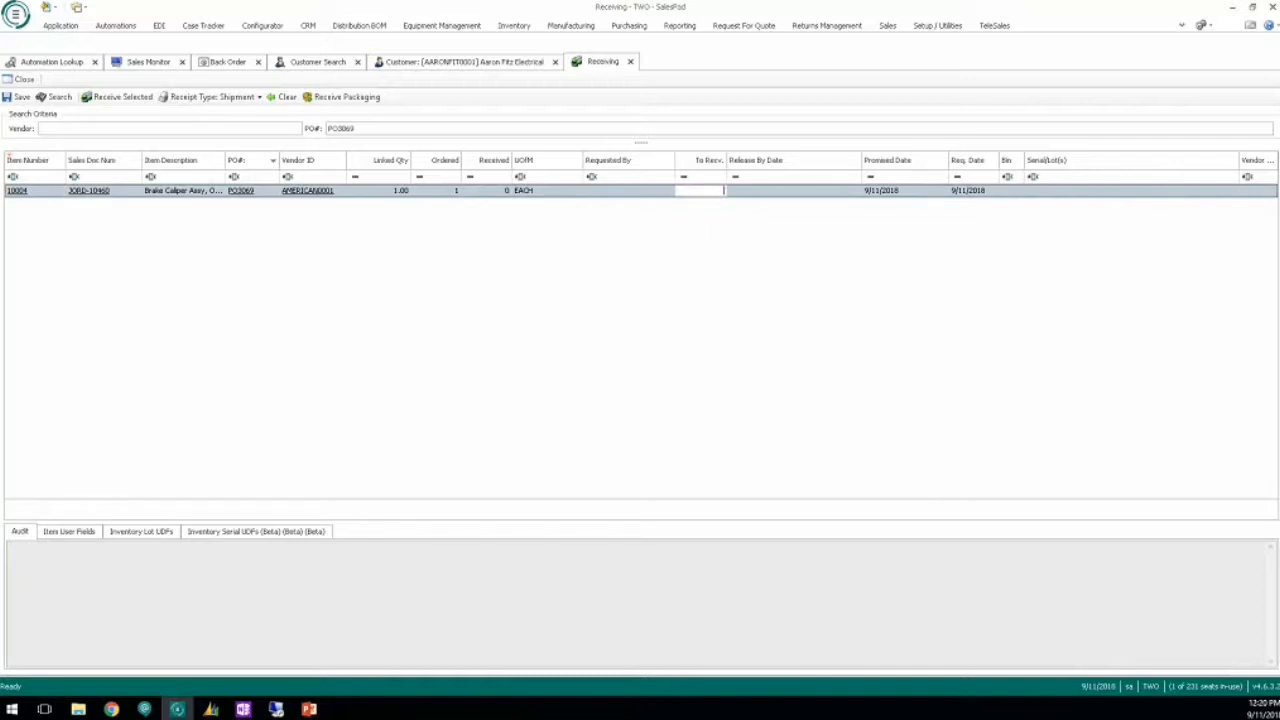
{"action": "type", "text": "1"}
{"action": "key", "text": "Tab"}
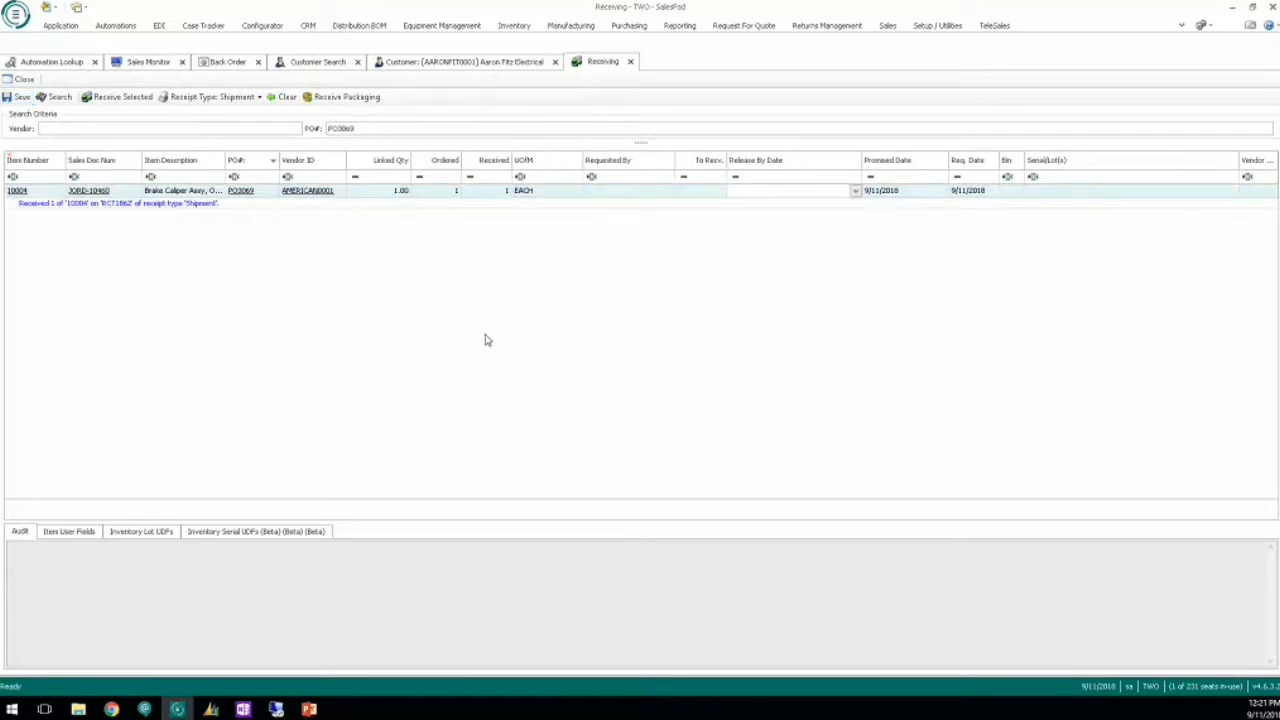
{"action": "left_click", "coordinate": [631, 62]}
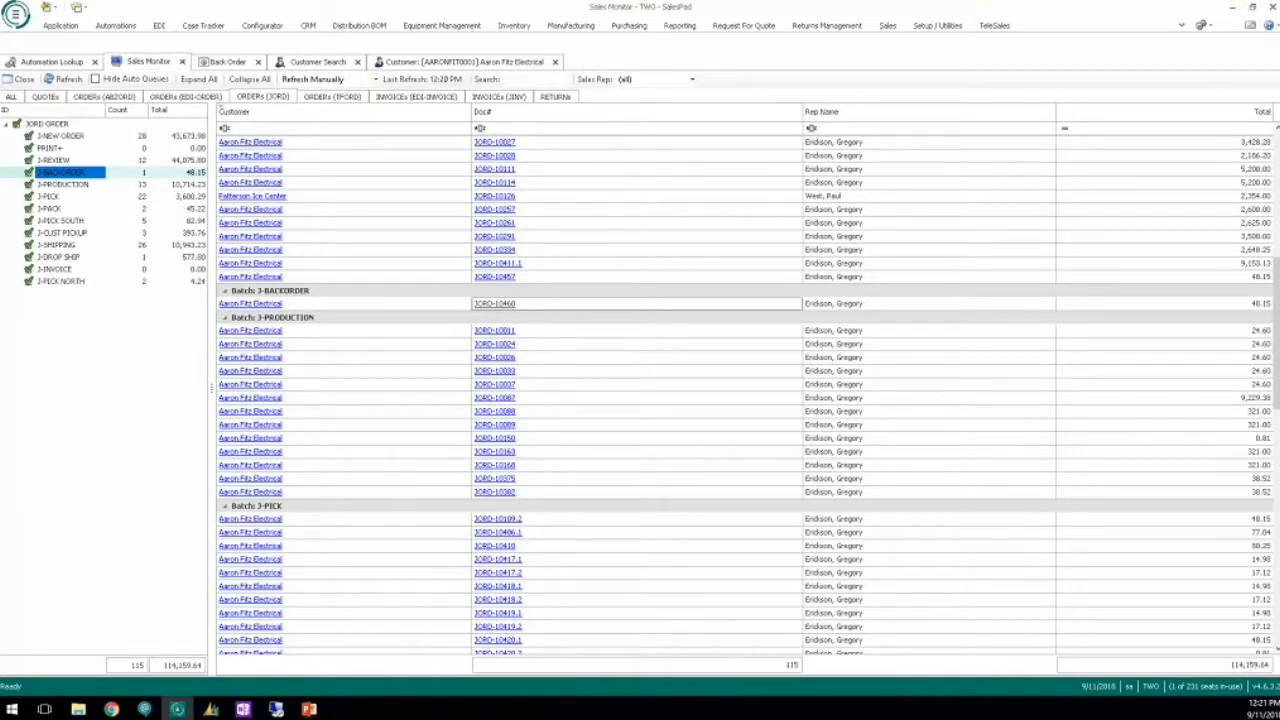
Step: Switch to Dynamics GP, post the SALESPAD RC receivings batch without outputting the posting journal, and close Purchasing Batch Entry
{"action": "key", "text": "alt+Tab"}
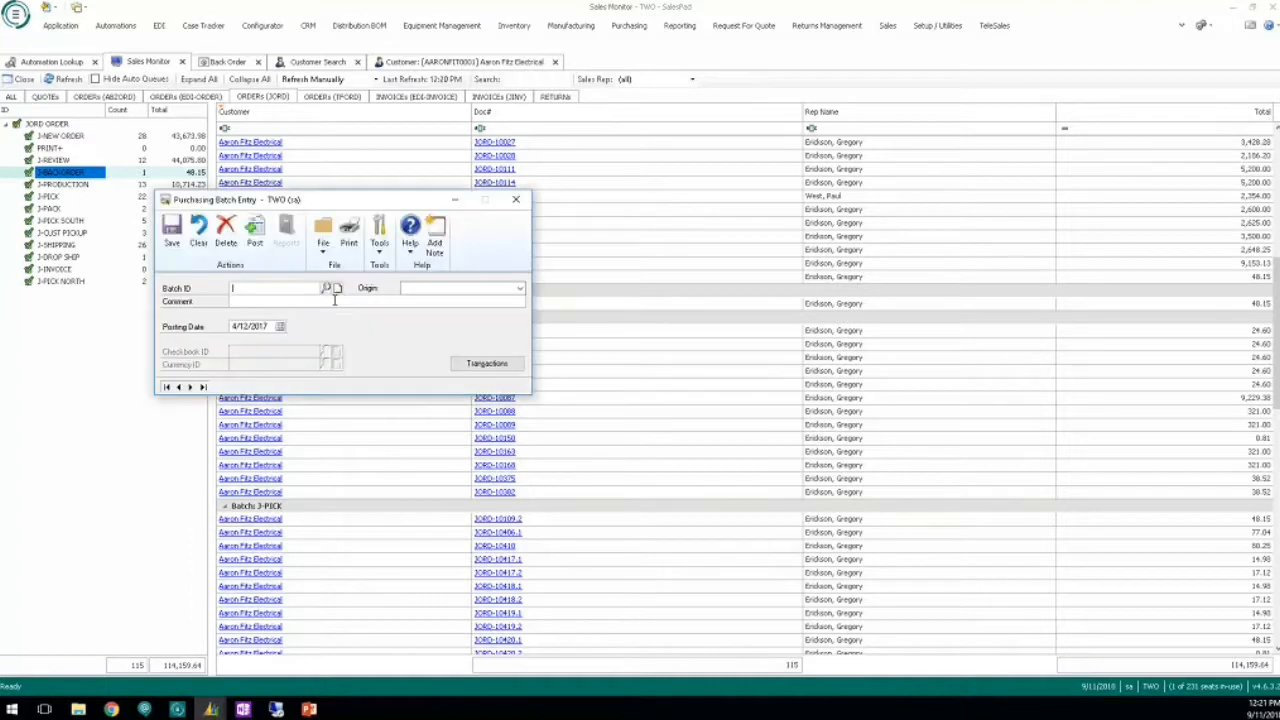
{"action": "left_click", "coordinate": [327, 289]}
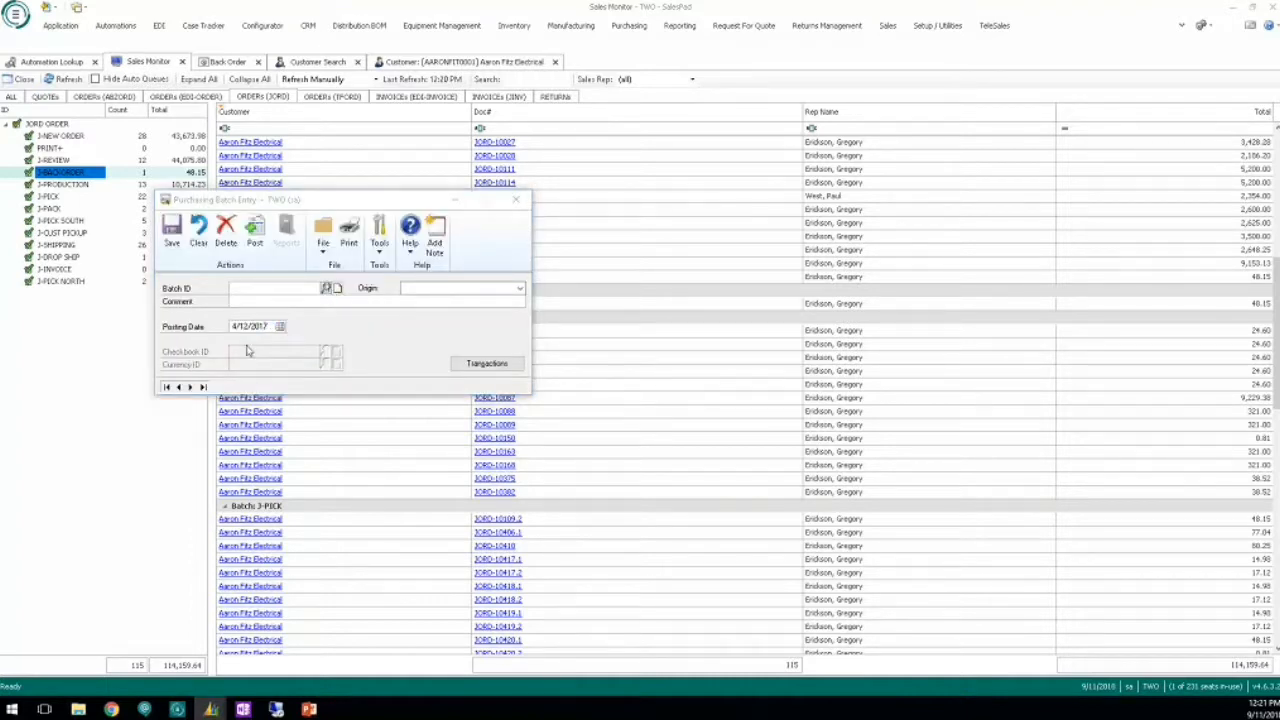
{"action": "double_click", "coordinate": [248, 350]}
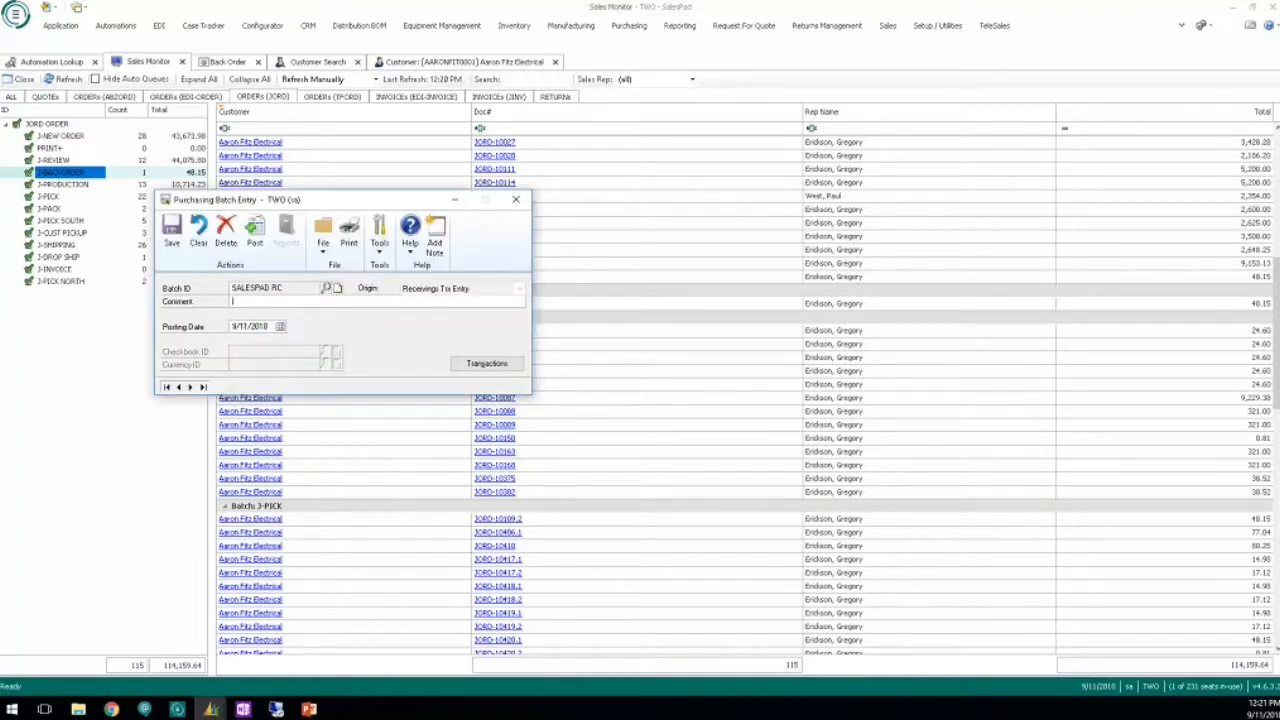
{"action": "left_click", "coordinate": [255, 235]}
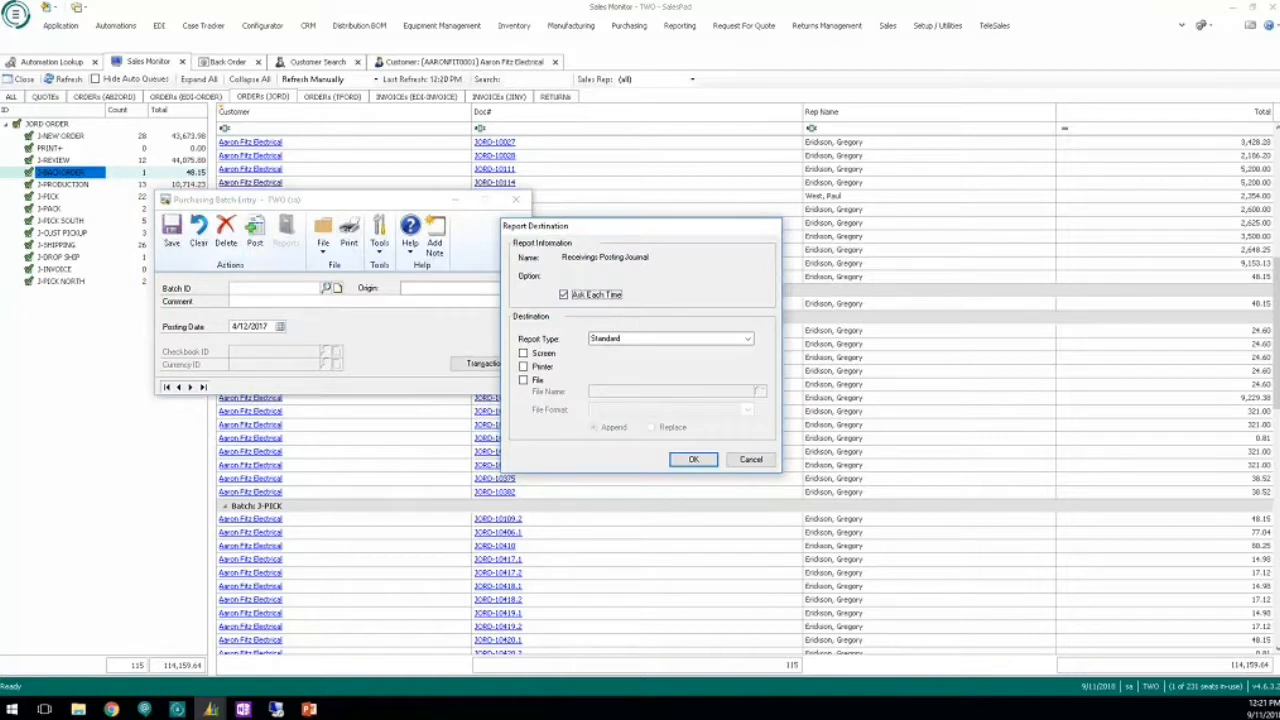
{"action": "left_click", "coordinate": [751, 460]}
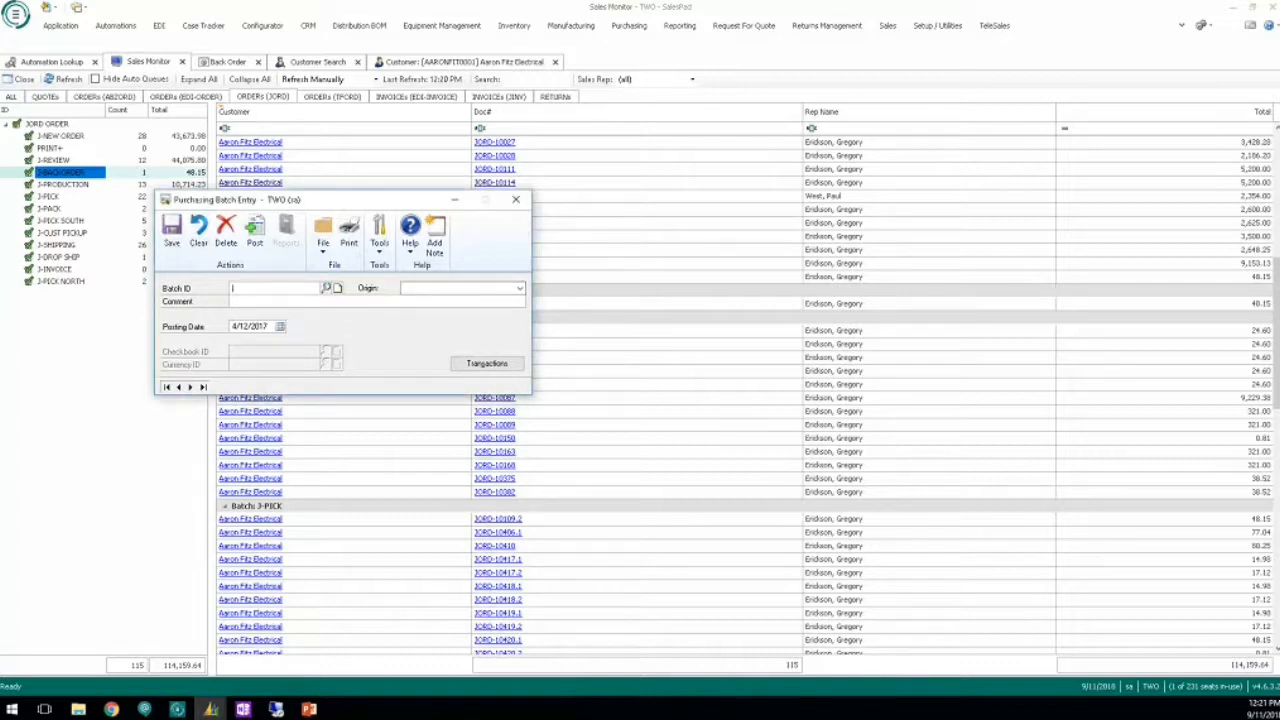
{"action": "left_click", "coordinate": [516, 199]}
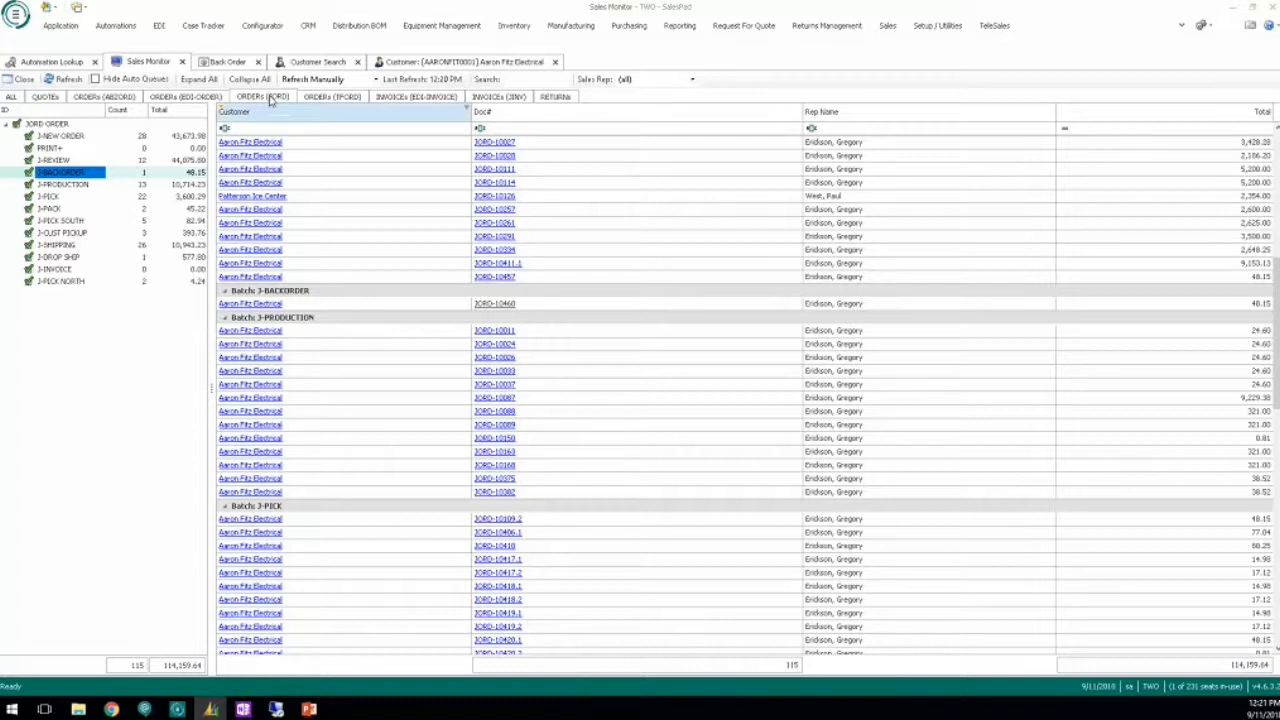
Step: Open the J-BACKORDER sales order from the Sales Monitor, check the allocated quantity of item 10004, and close the order
{"action": "left_click", "coordinate": [509, 303]}
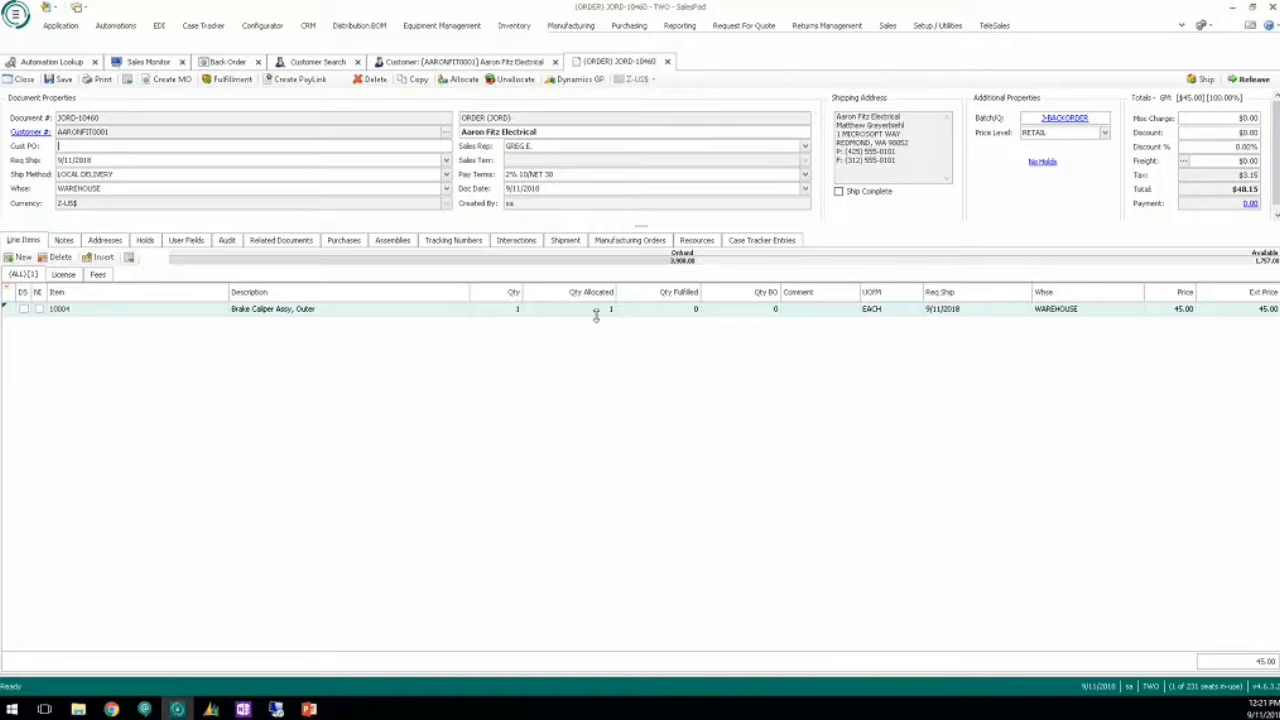
{"action": "left_click", "coordinate": [667, 61]}
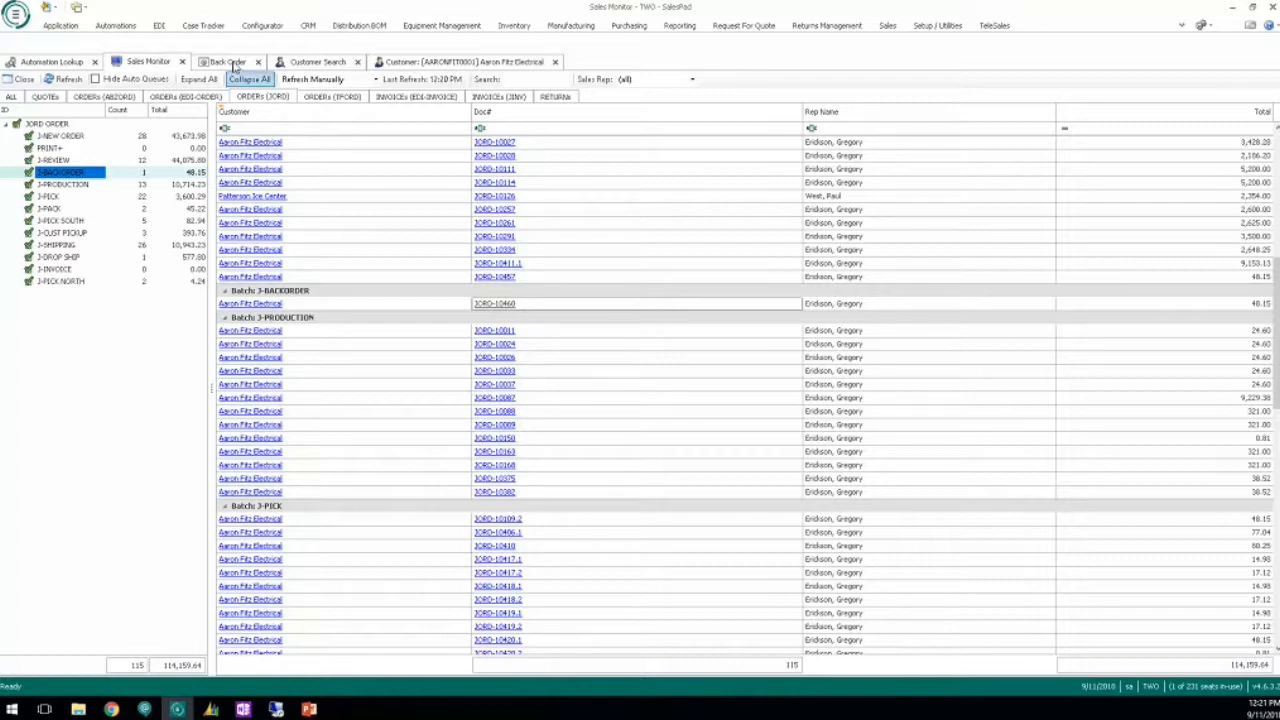
Step: Run the Back Order automation's Batch Forward component again immediately and dismiss the run summary
{"action": "left_click", "coordinate": [230, 62]}
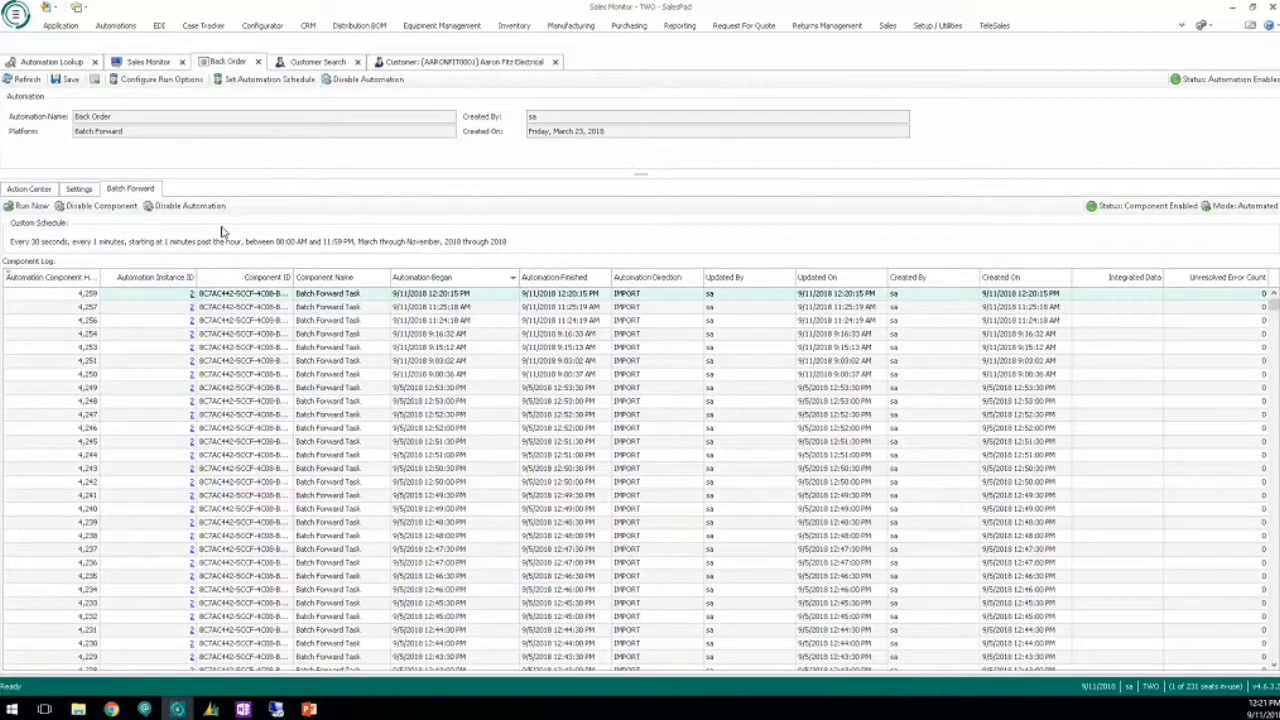
{"action": "left_click", "coordinate": [41, 208]}
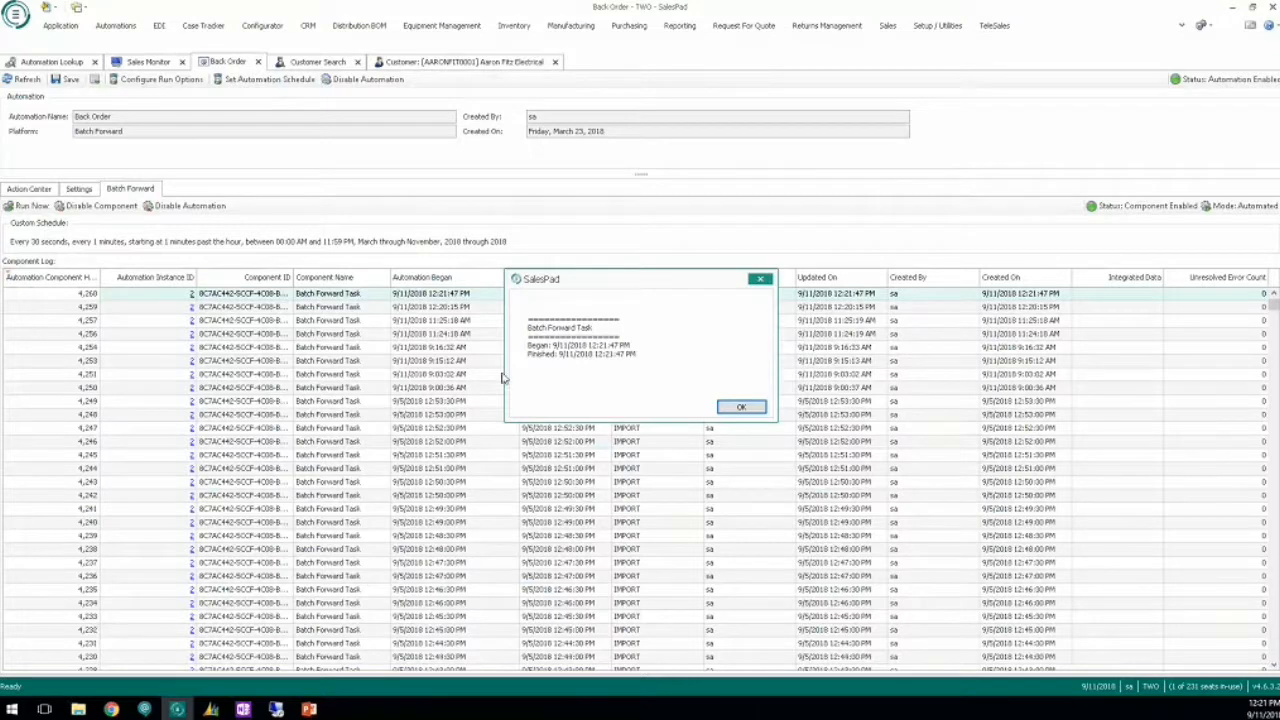
{"action": "left_click", "coordinate": [742, 409]}
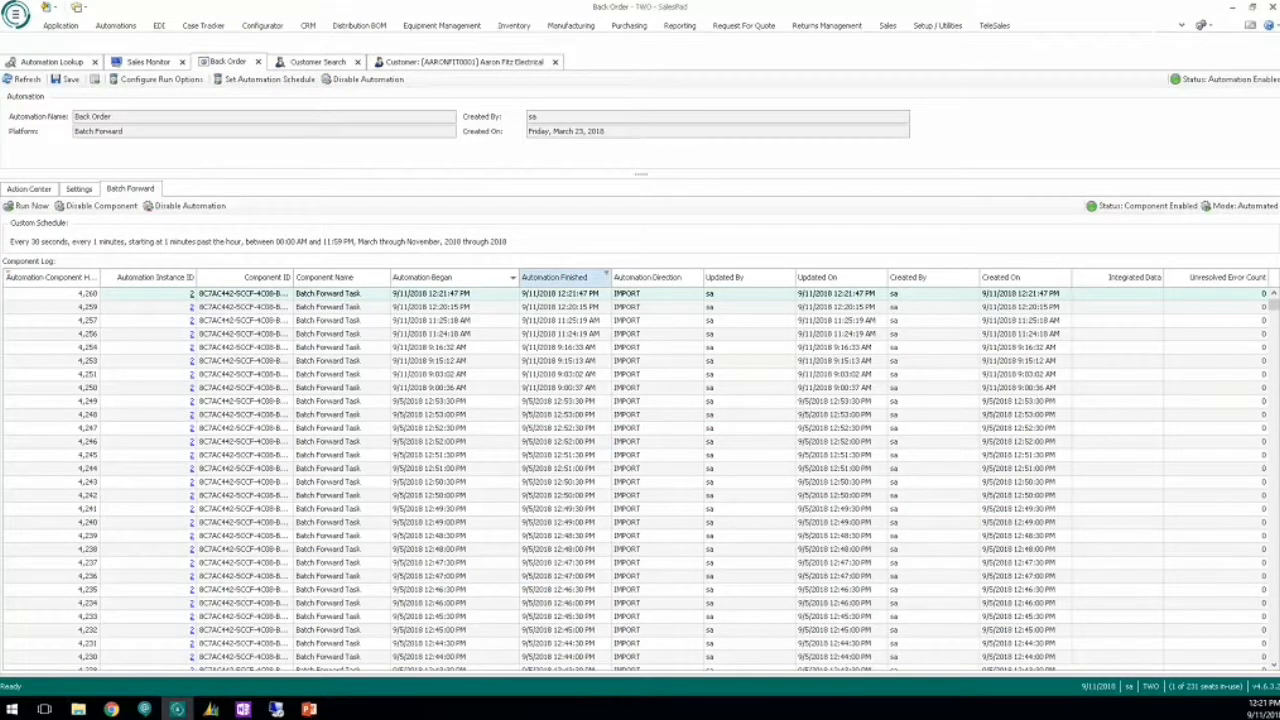
Step: Refresh the Sales Monitor and look for the former backorder under the J-PICK batch
{"action": "left_click", "coordinate": [152, 64]}
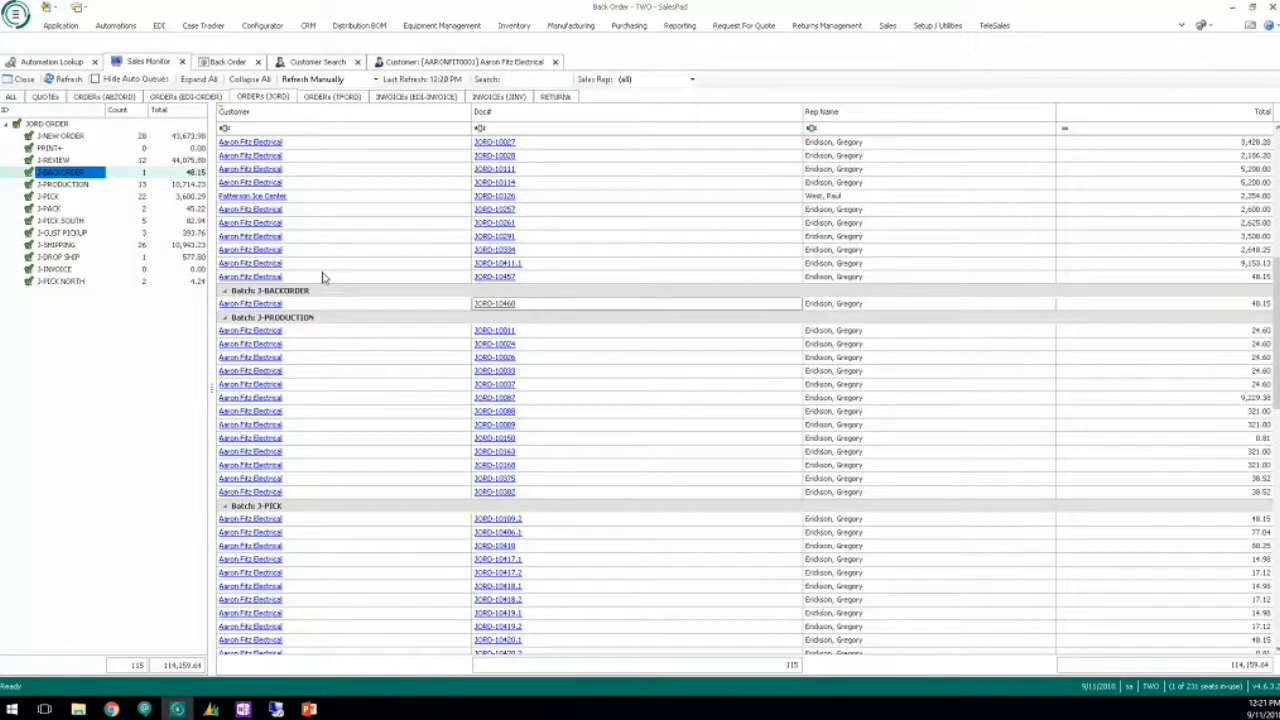
{"action": "left_click", "coordinate": [70, 80]}
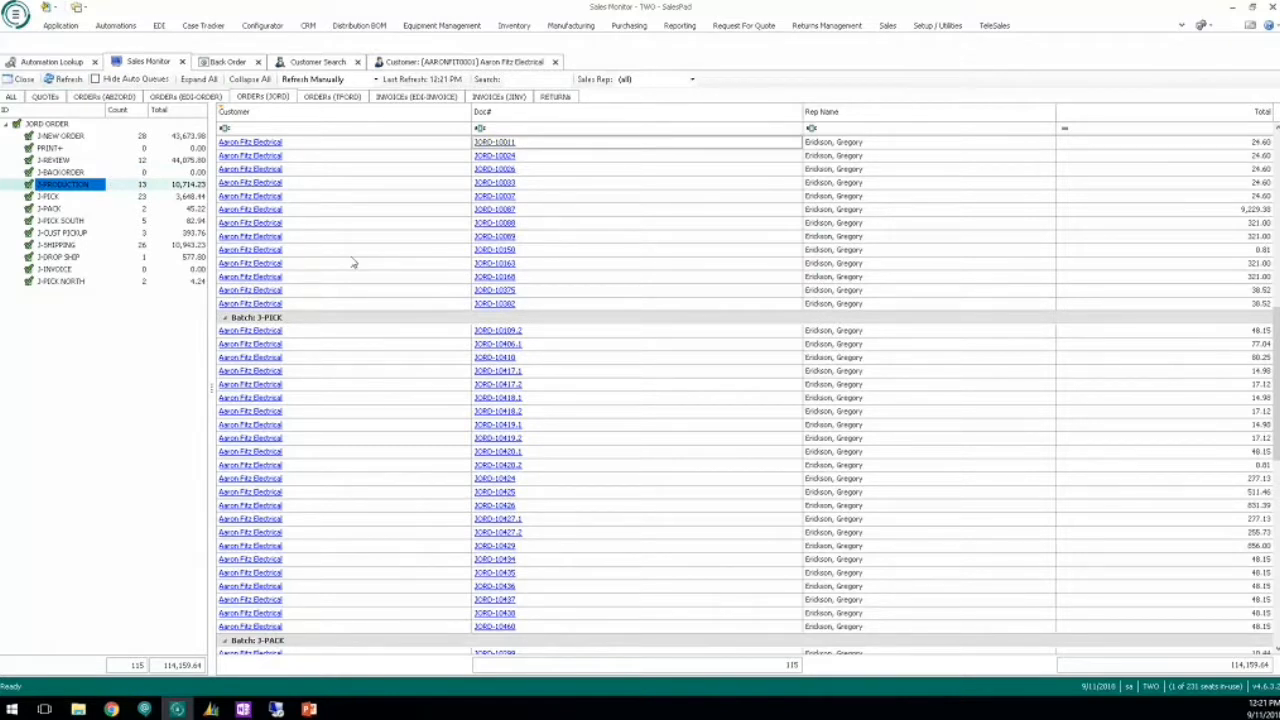
{"action": "scroll", "coordinate": [353, 263], "scroll_direction": "down", "scroll_amount": 3}
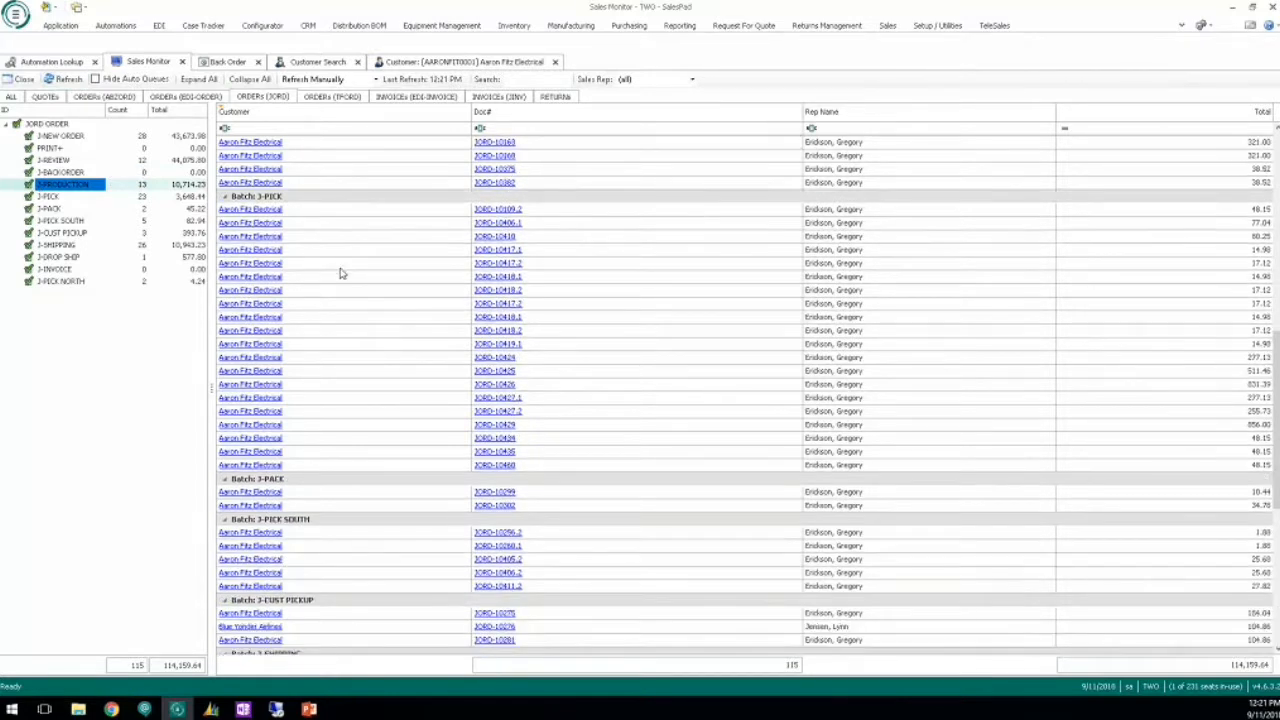
{"action": "scroll", "coordinate": [342, 285], "scroll_direction": "down", "scroll_amount": 2}
{"action": "scroll", "coordinate": [343, 296], "scroll_direction": "up", "scroll_amount": 3}
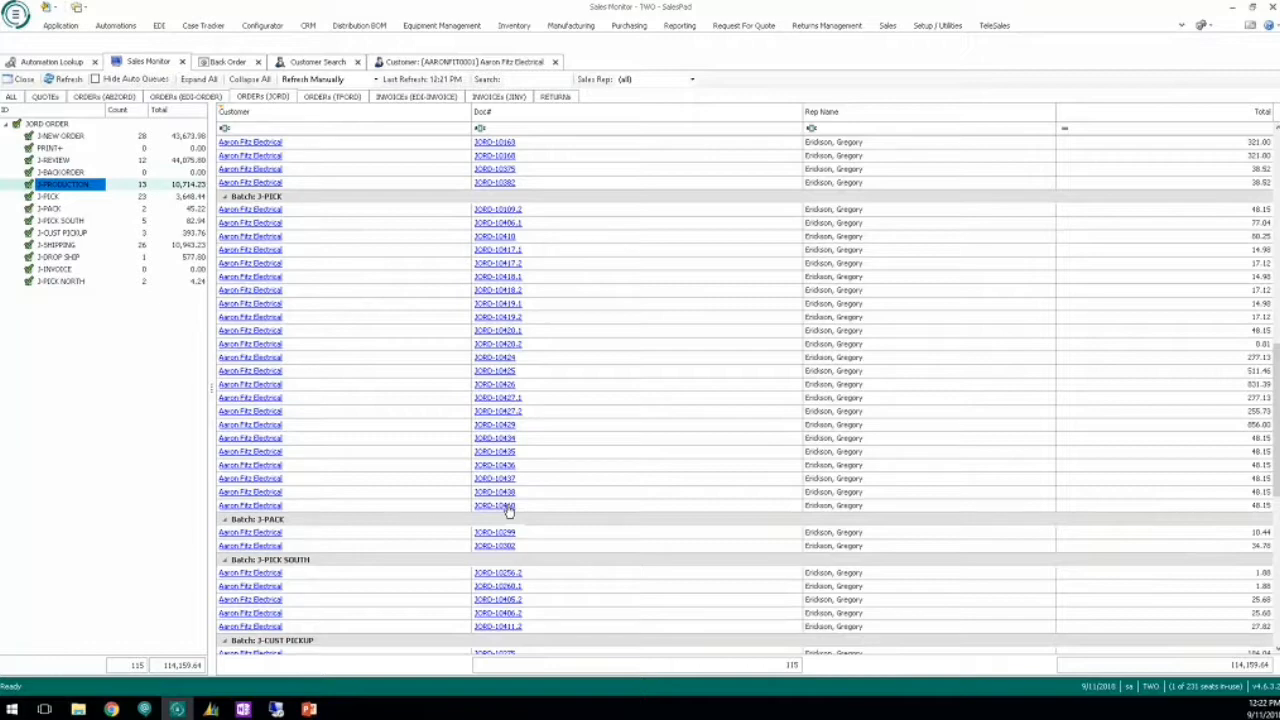
Step: Return to the Back Order automation, view its automation schedule editor, and close the editor without setting a schedule
{"action": "left_click", "coordinate": [227, 62]}
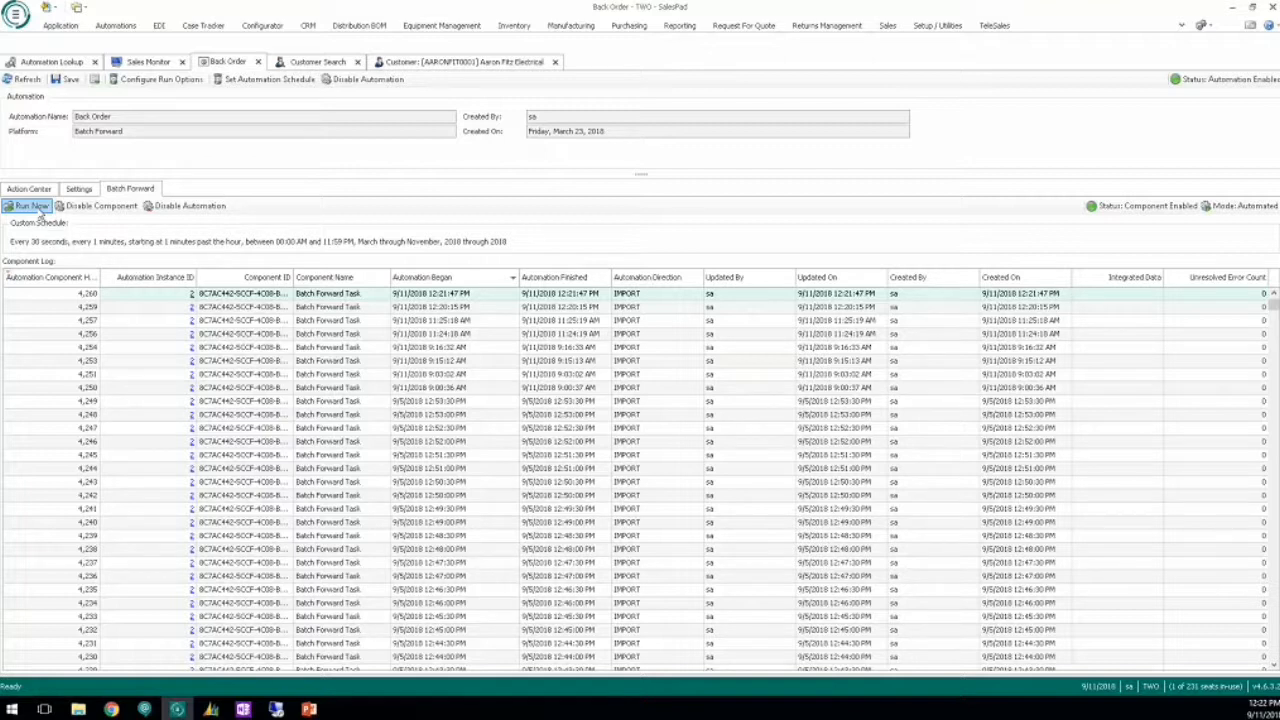
{"action": "left_click", "coordinate": [40, 211]}
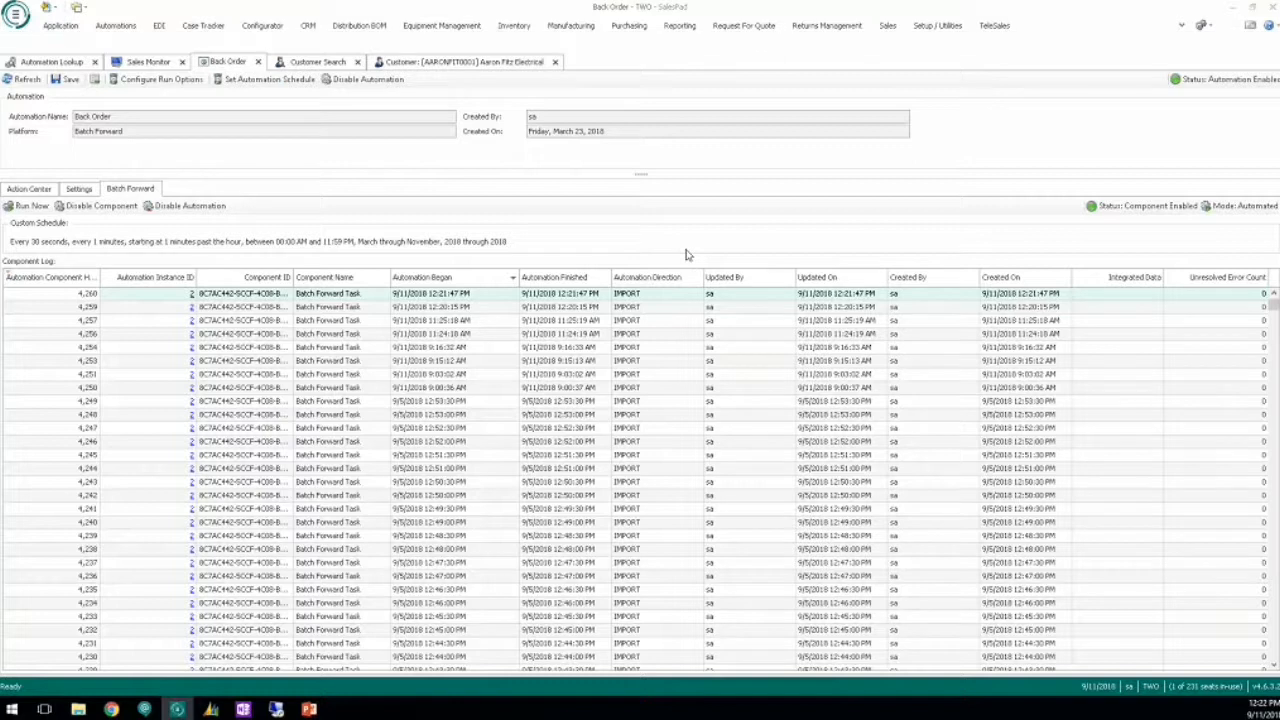
{"action": "left_click", "coordinate": [268, 79]}
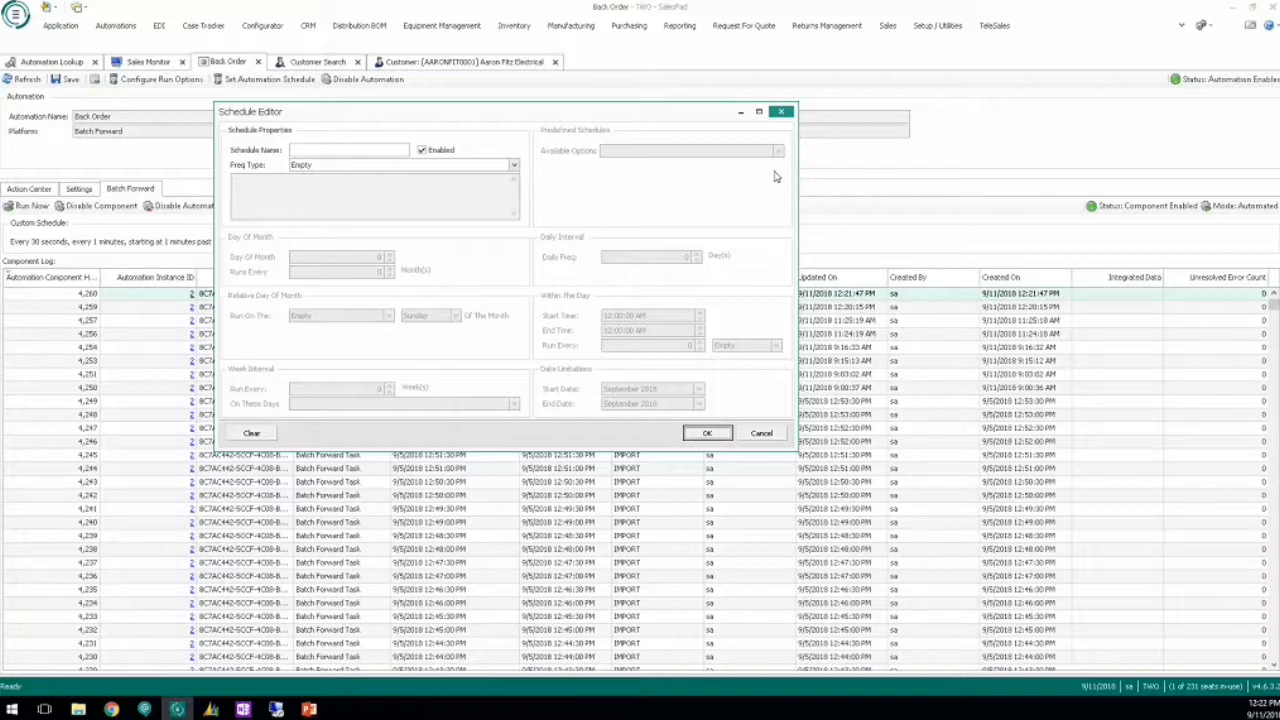
{"action": "left_click", "coordinate": [782, 112]}
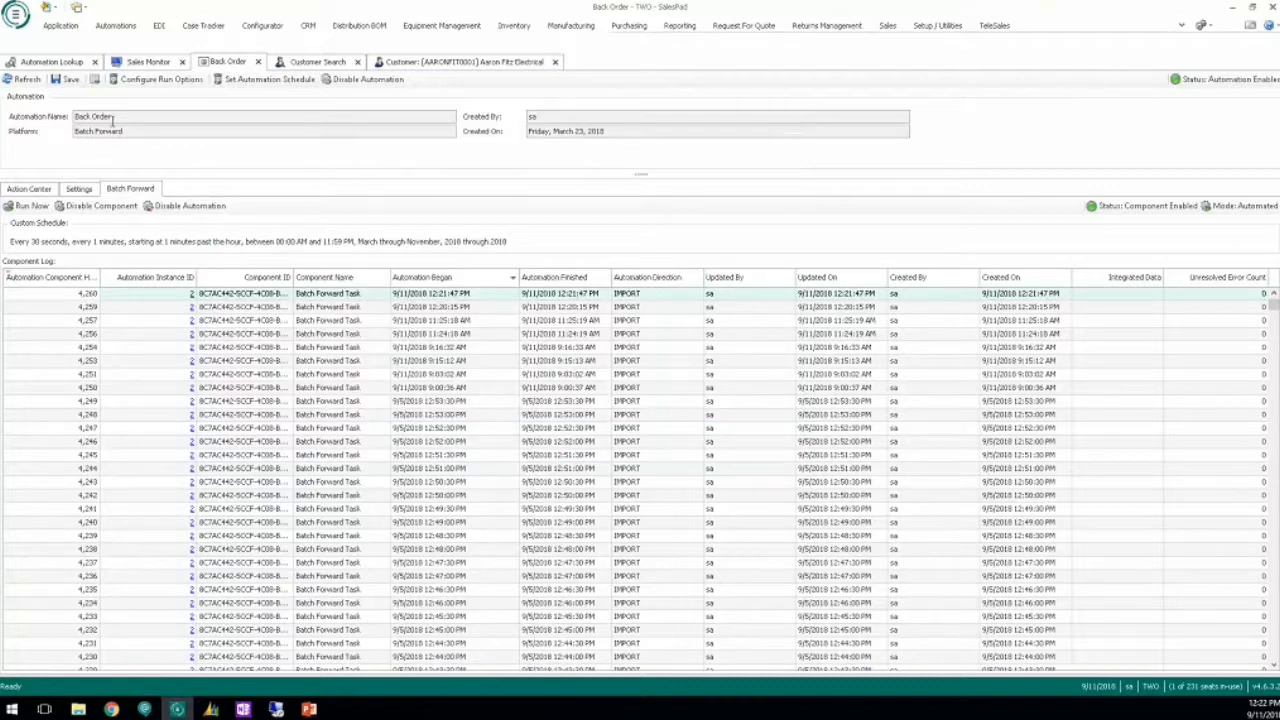
Step: Review the batches of JORD orders in the Sales Monitor and open the last order in the J-PICK batch
{"action": "left_click", "coordinate": [155, 64]}
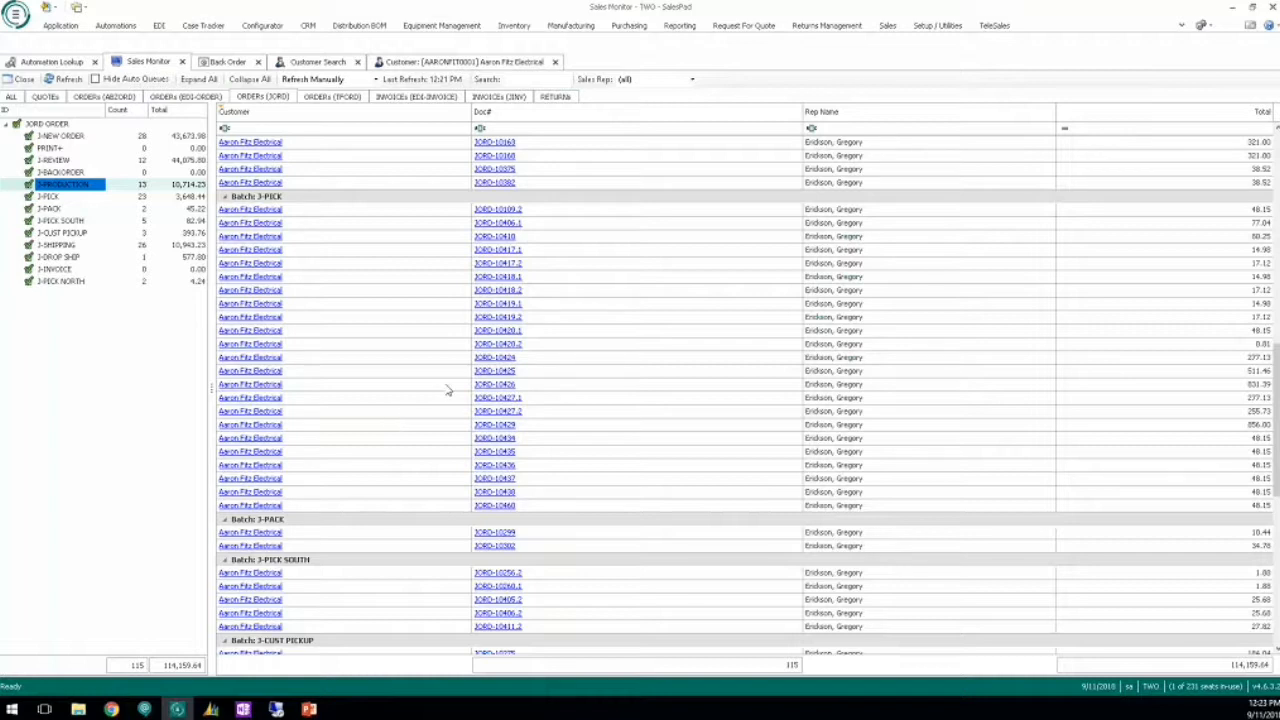
{"action": "scroll", "coordinate": [397, 369], "scroll_direction": "up", "scroll_amount": 12}
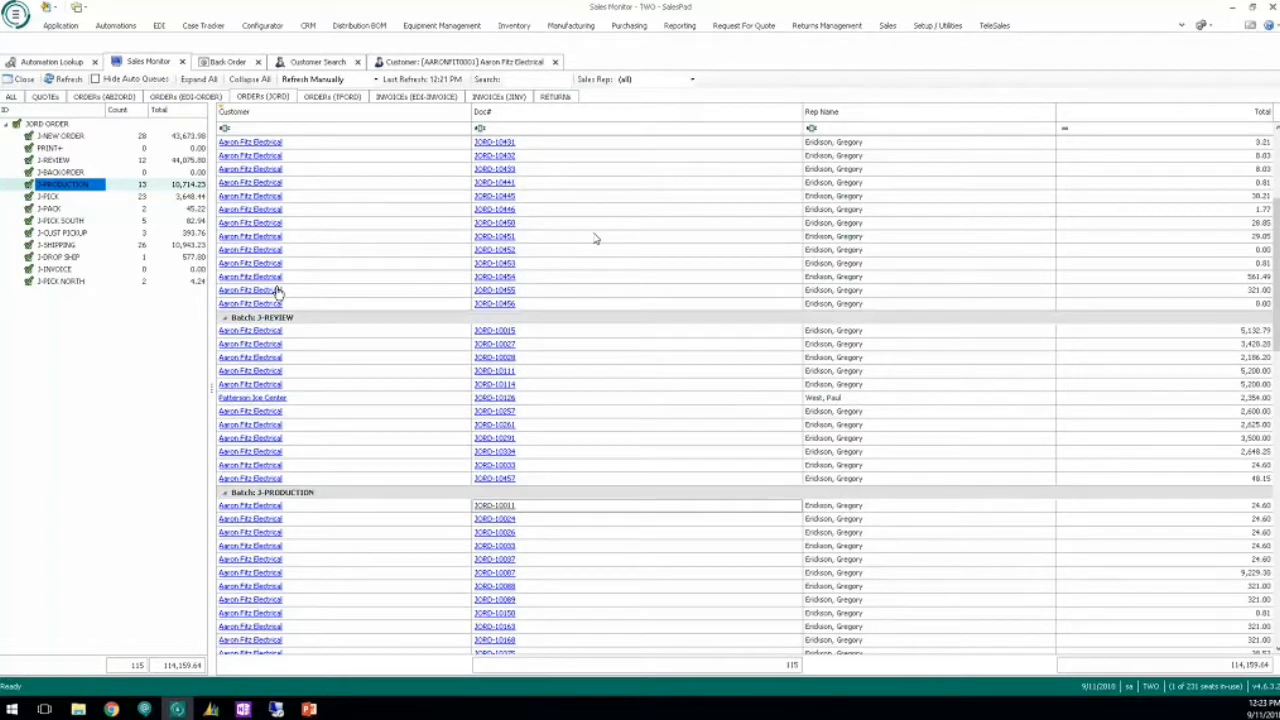
{"action": "scroll", "coordinate": [397, 320], "scroll_direction": "up", "scroll_amount": 5}
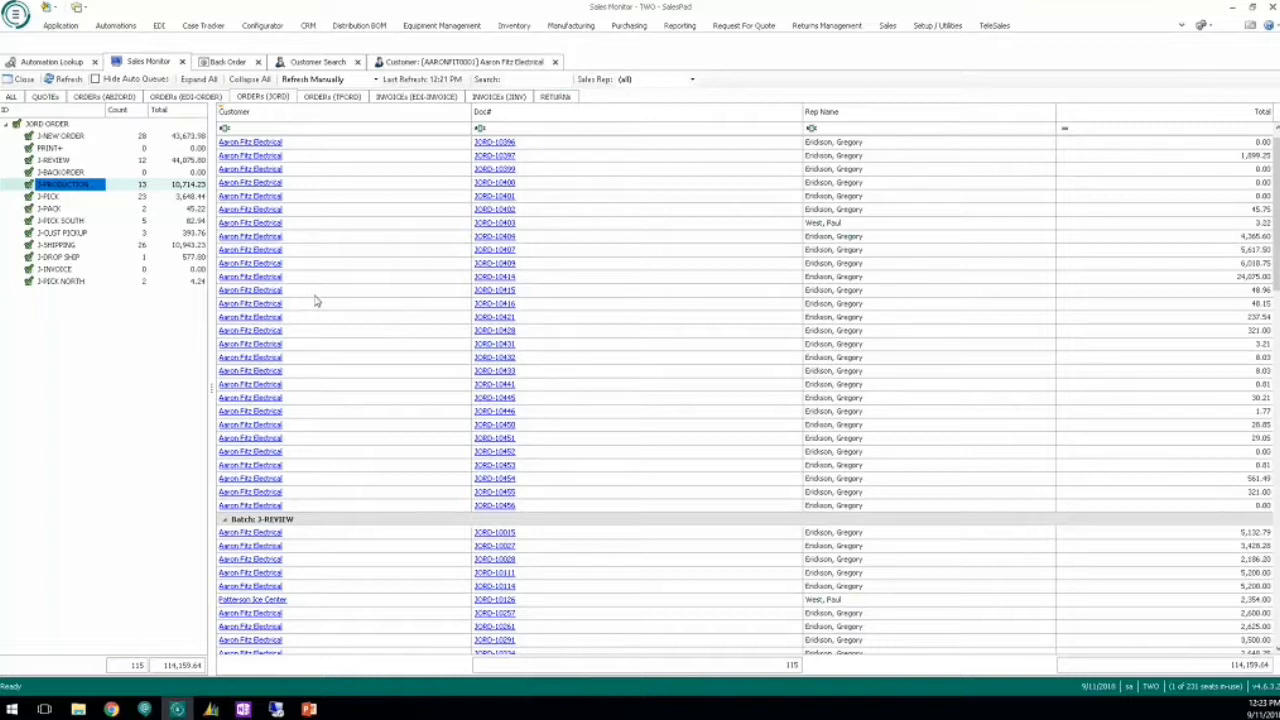
{"action": "scroll", "coordinate": [292, 300], "scroll_direction": "down", "scroll_amount": 9}
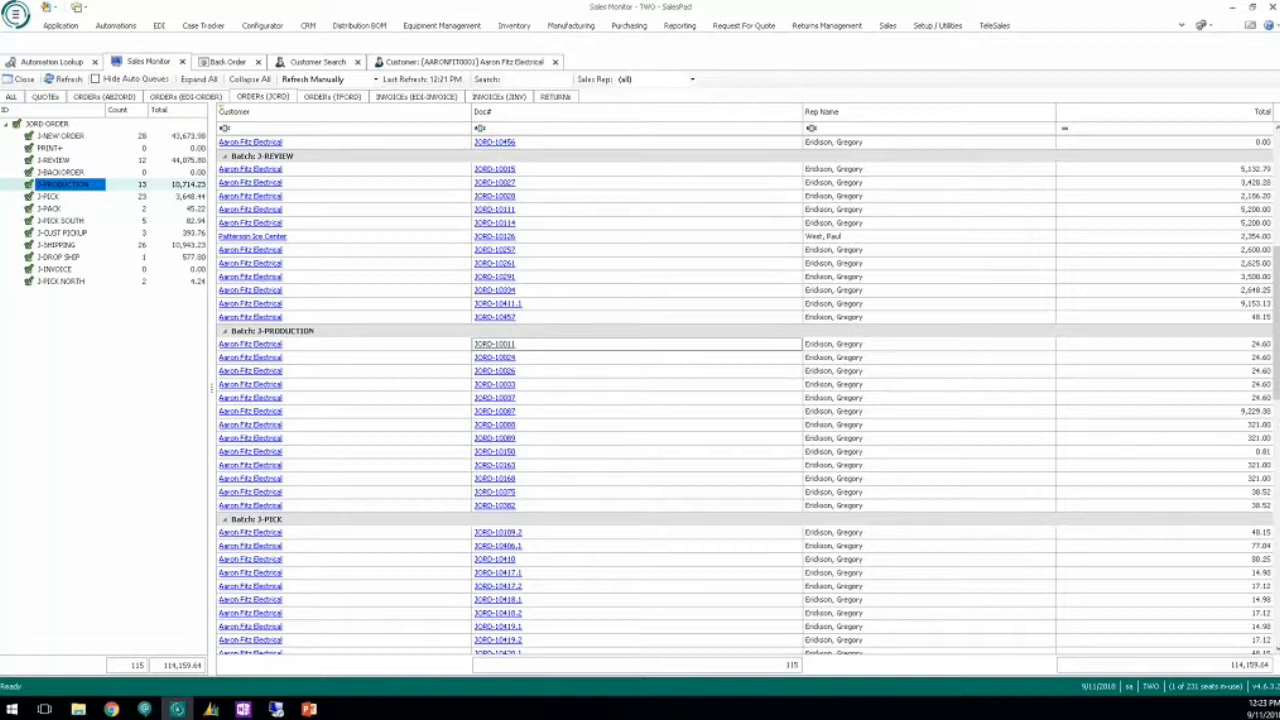
{"action": "scroll", "coordinate": [606, 440], "scroll_direction": "down", "scroll_amount": 4}
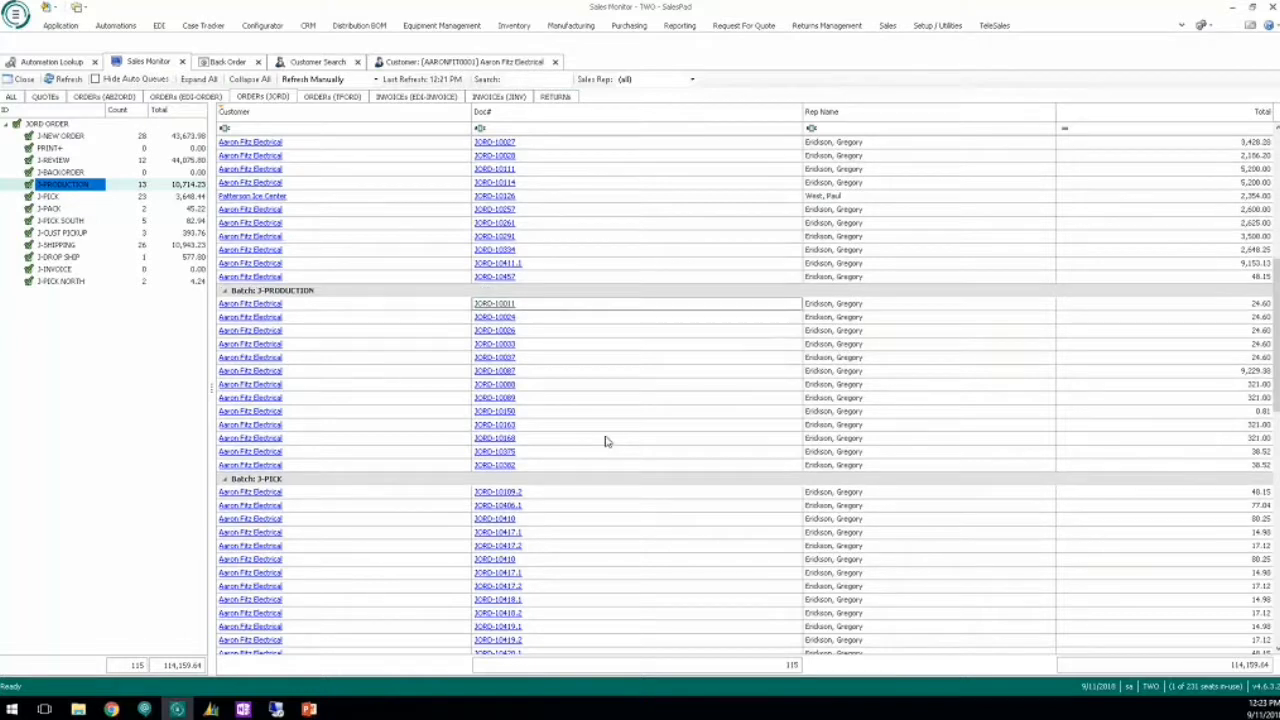
{"action": "scroll", "coordinate": [597, 444], "scroll_direction": "down", "scroll_amount": 1}
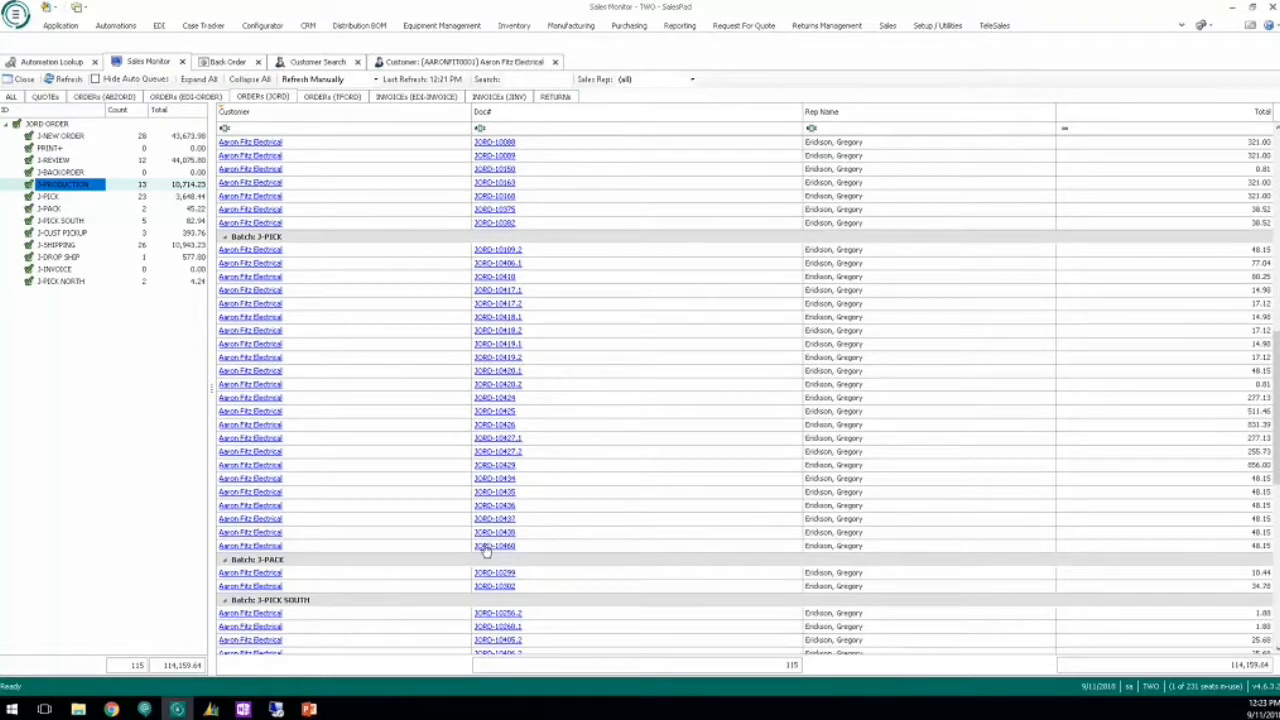
{"action": "left_click", "coordinate": [487, 546]}
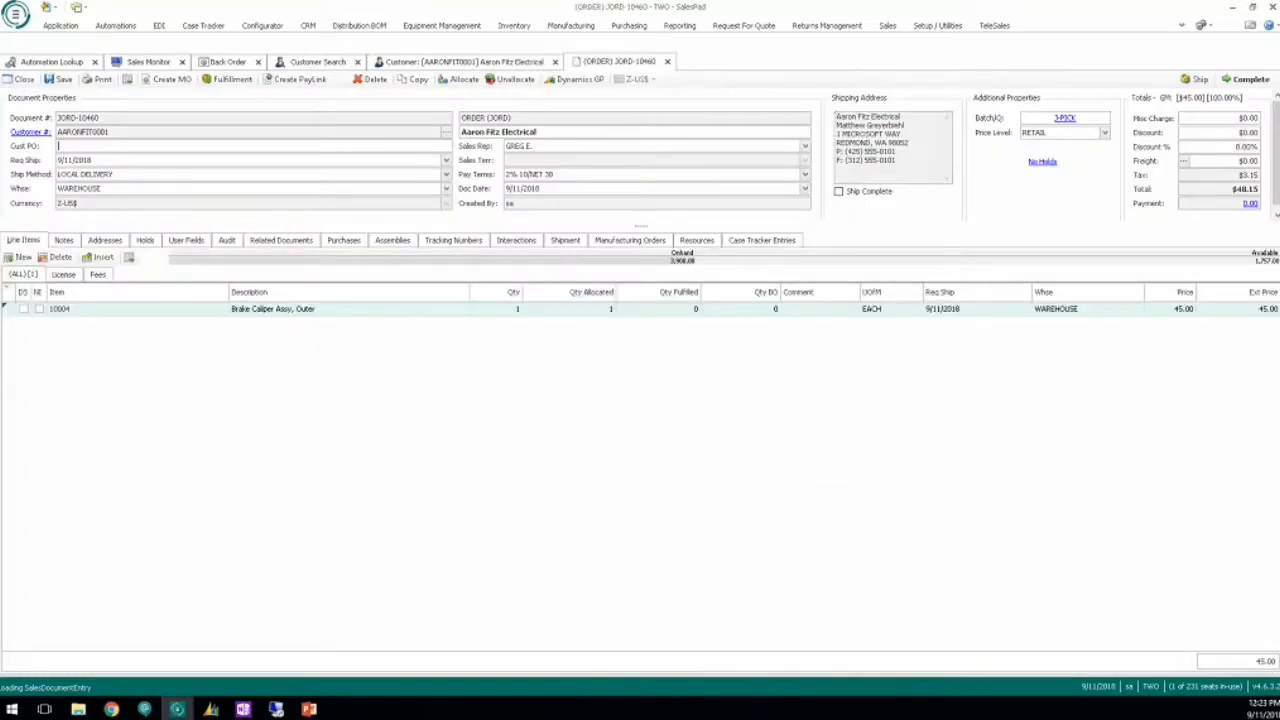
Step: Fulfill 1 unit of item 10004 from the first available bin and save the order
{"action": "left_click", "coordinate": [229, 88]}
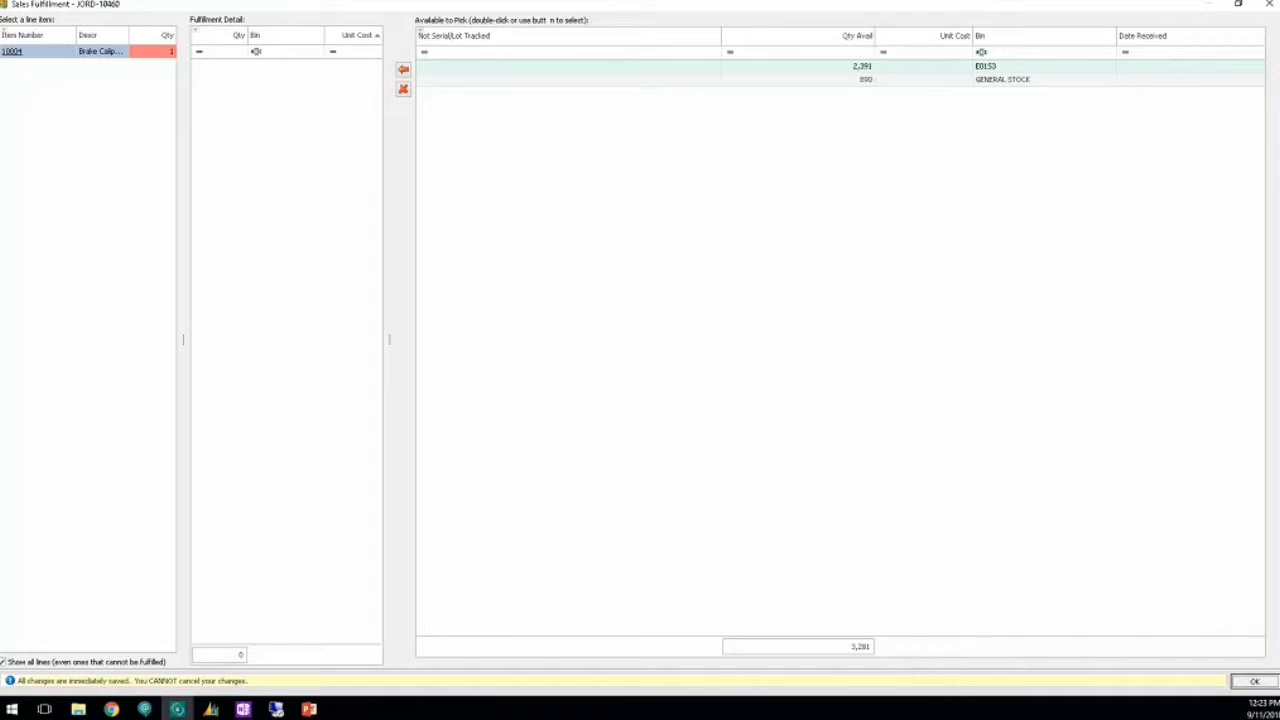
{"action": "left_click", "coordinate": [404, 72]}
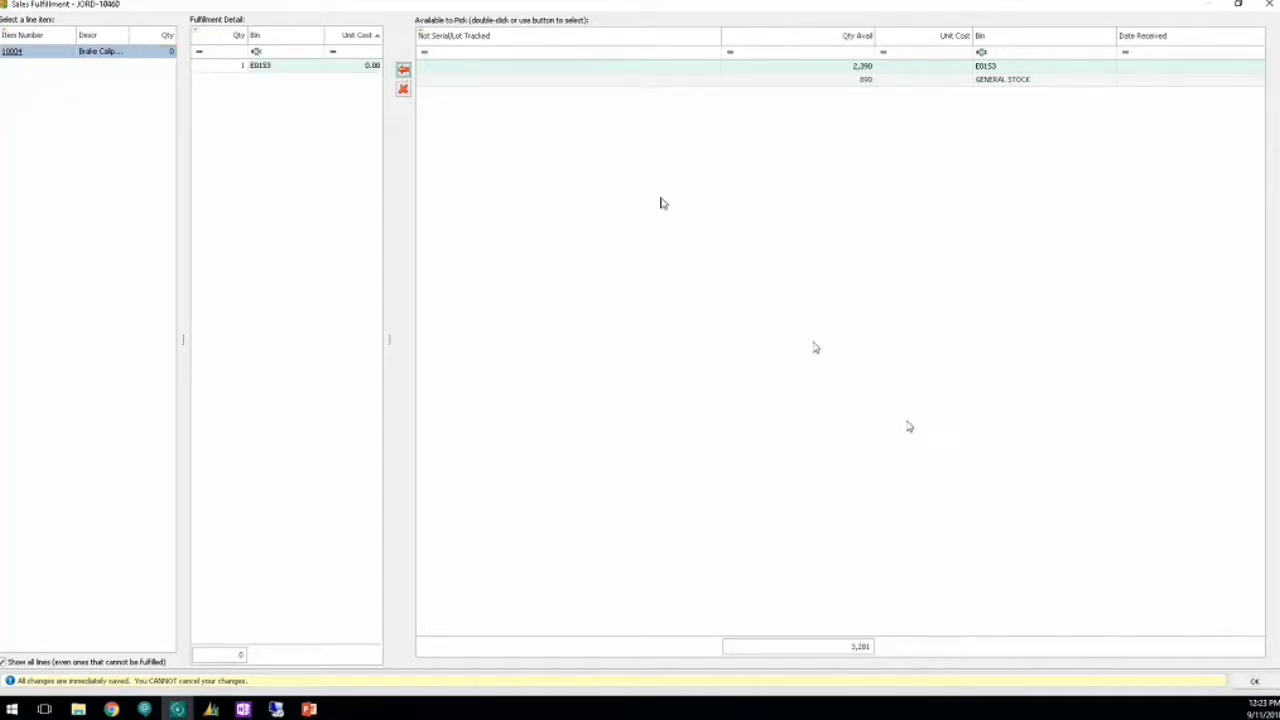
{"action": "left_click", "coordinate": [1256, 682]}
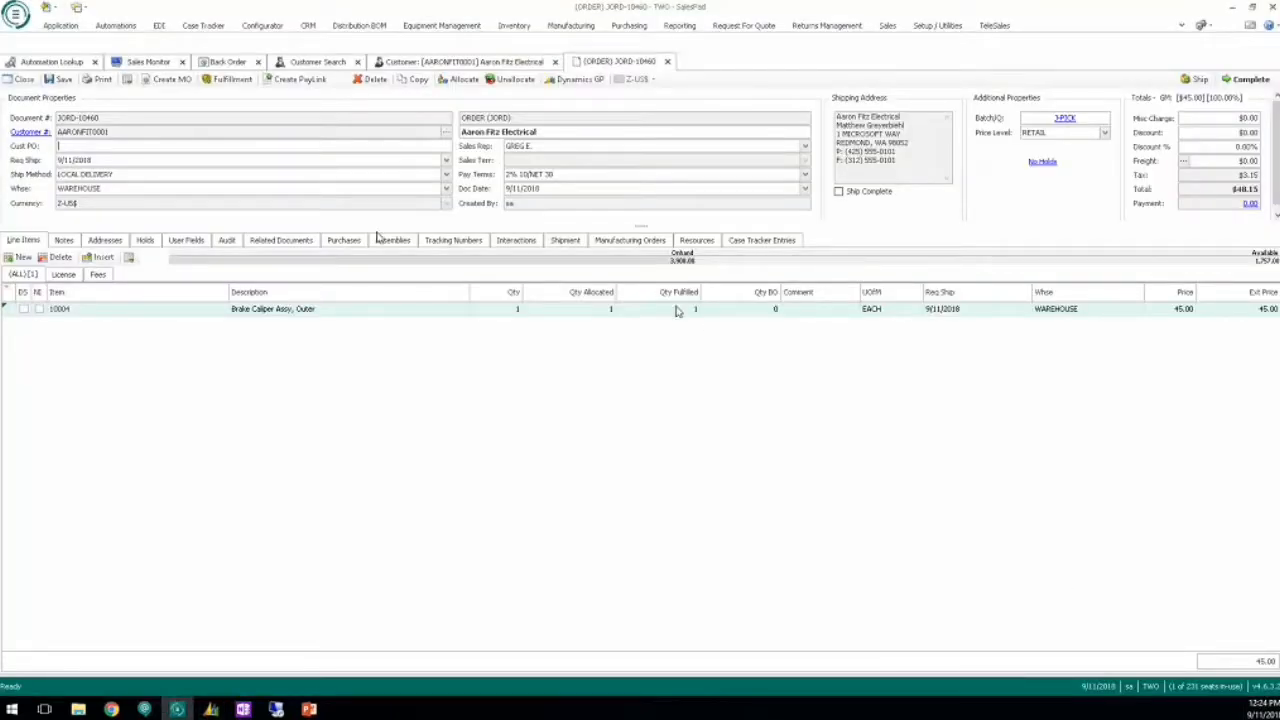
{"action": "left_click", "coordinate": [63, 80]}
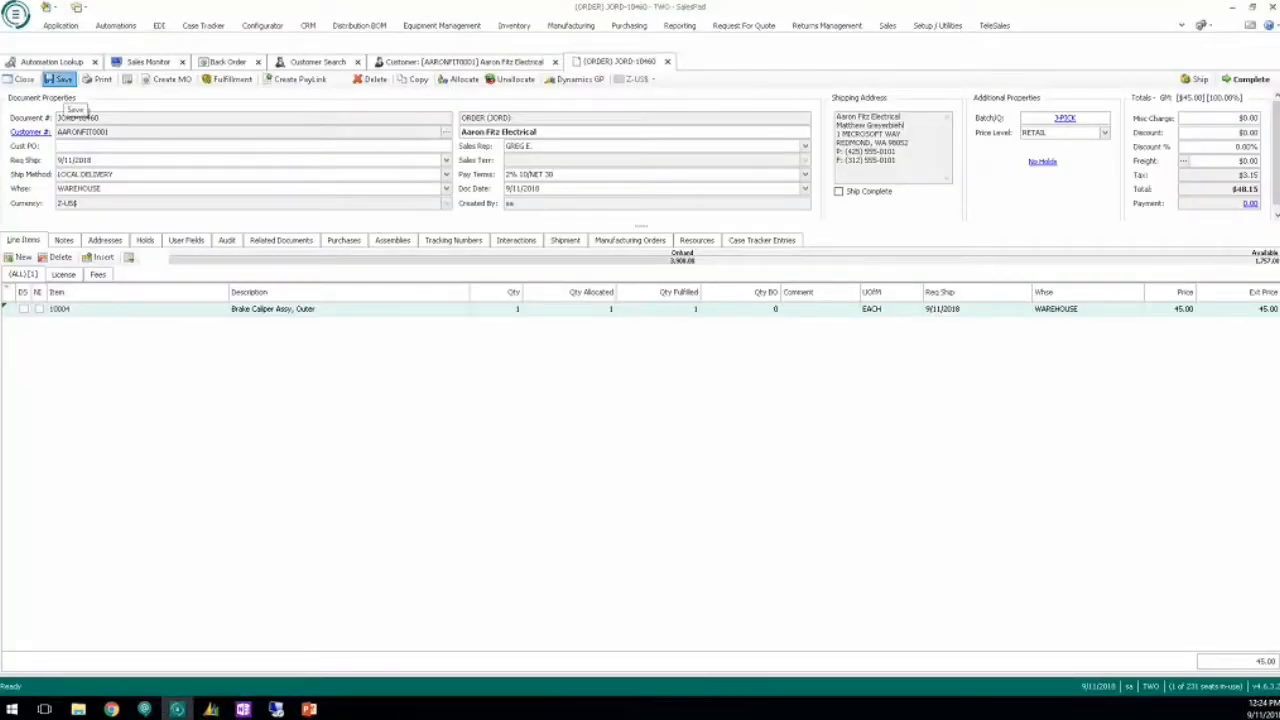
Step: Complete the order's J-PICK stage, answer the prompts, and check the refreshed Sales Monitor for the order under J-INVOICE
{"action": "left_click", "coordinate": [1247, 80]}
{"action": "left_click", "coordinate": [683, 397]}
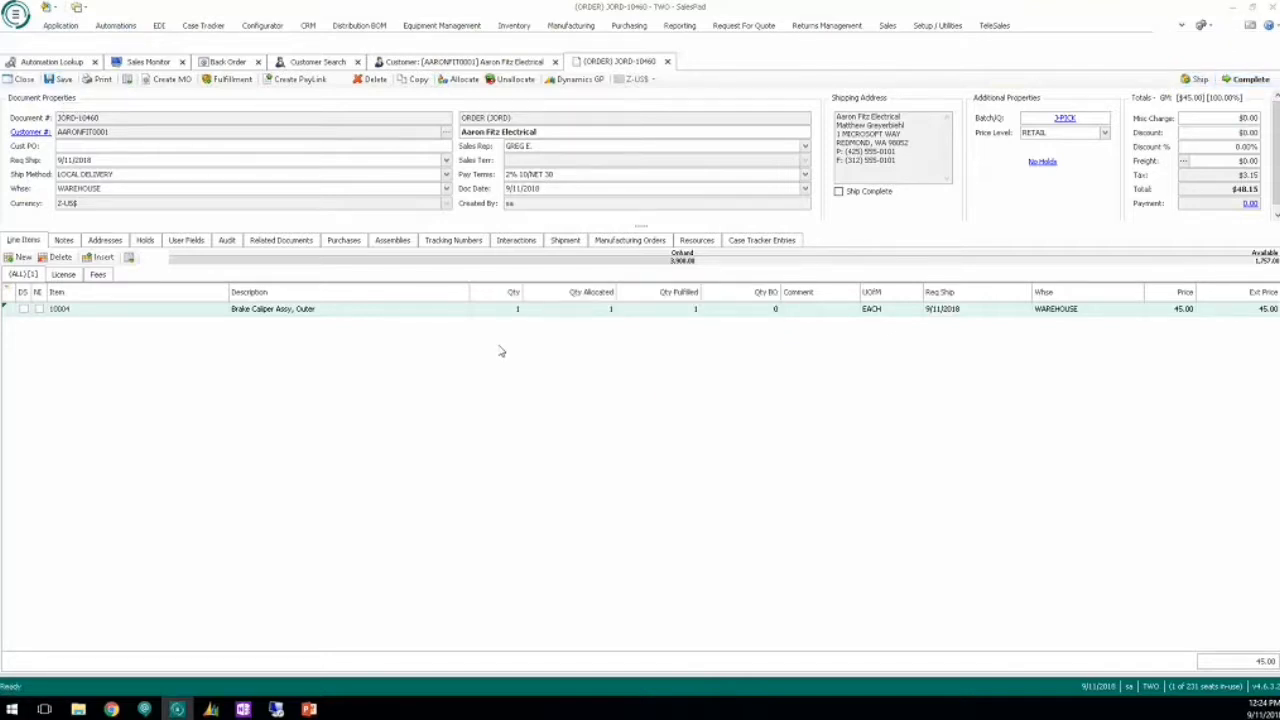
{"action": "left_click", "coordinate": [752, 417]}
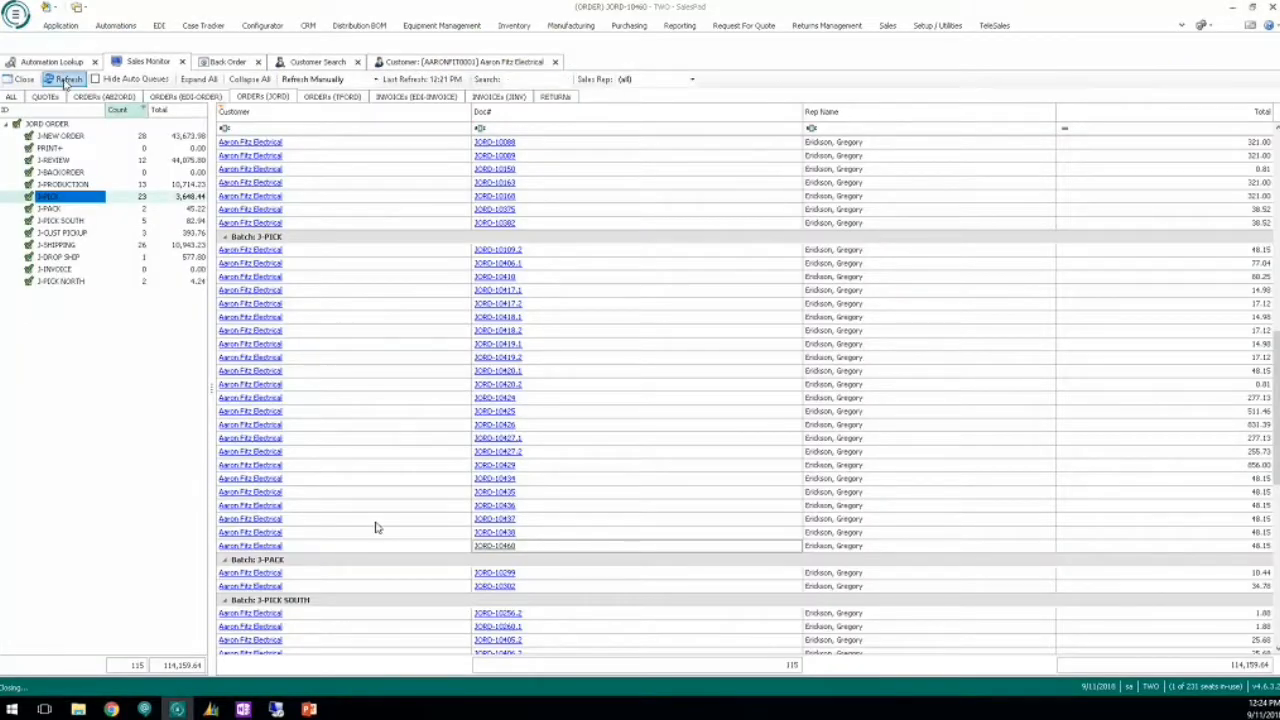
{"action": "left_click", "coordinate": [66, 84]}
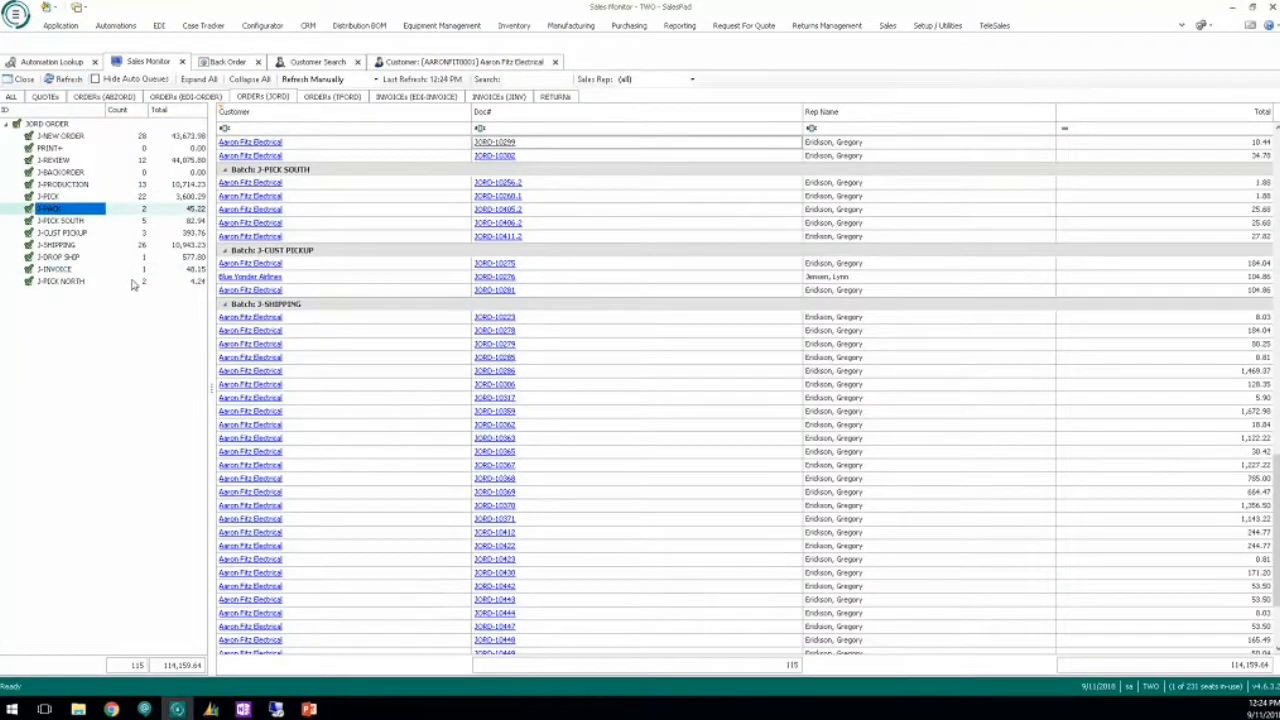
{"action": "scroll", "coordinate": [360, 400], "scroll_direction": "down", "scroll_amount": 3}
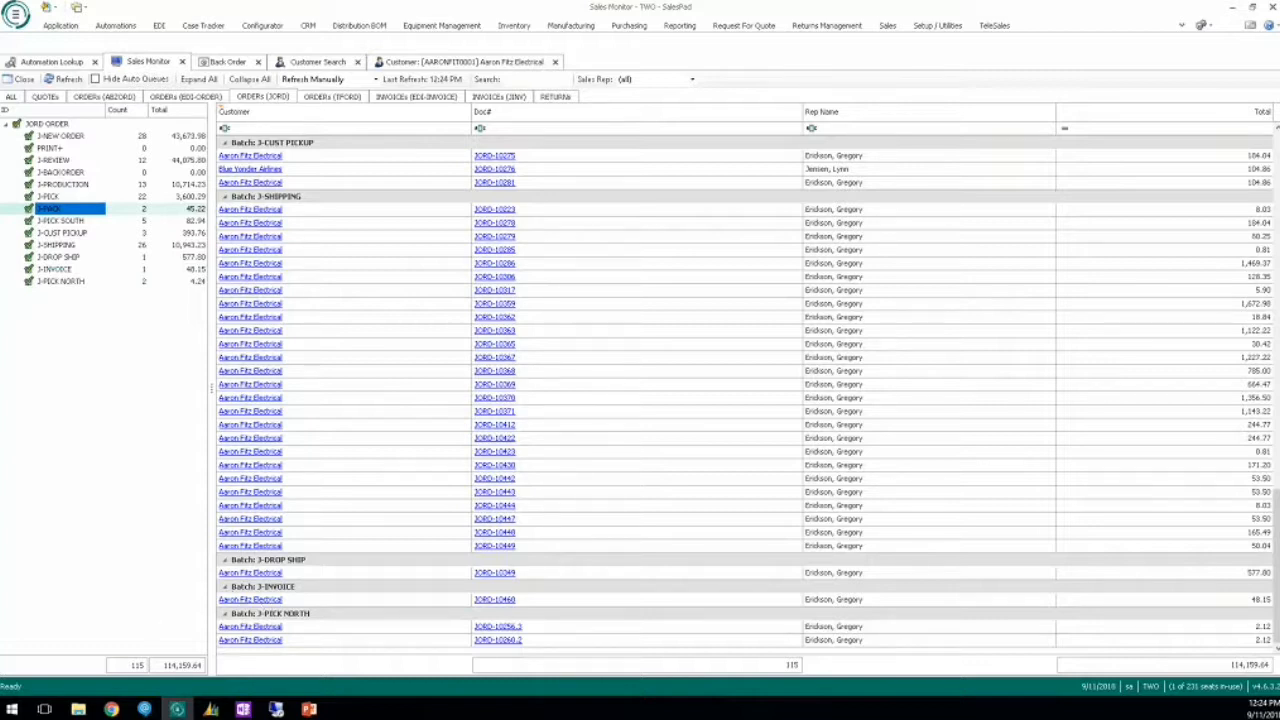
Step: Check the settings of the TRANSFER TO INV automation, run its Transfer To Invoice component, and dismiss the run summary
{"action": "left_click", "coordinate": [52, 62]}
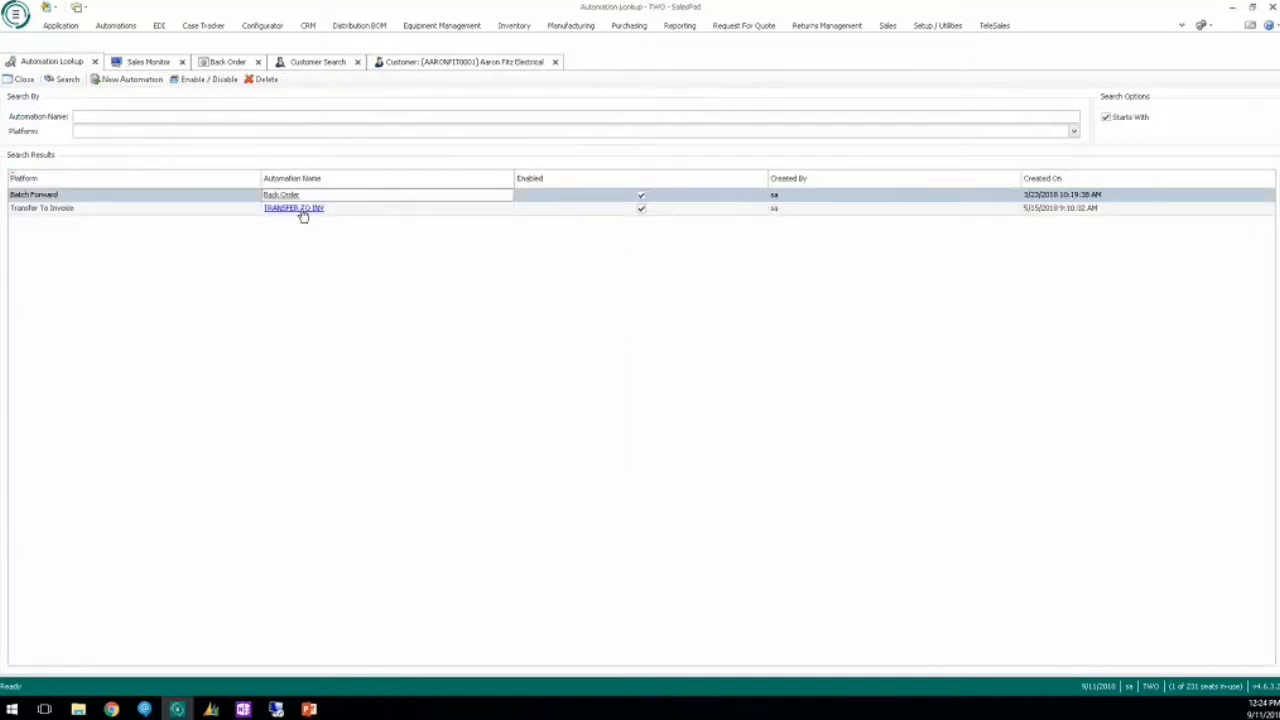
{"action": "left_click", "coordinate": [300, 209]}
{"action": "left_click", "coordinate": [79, 172]}
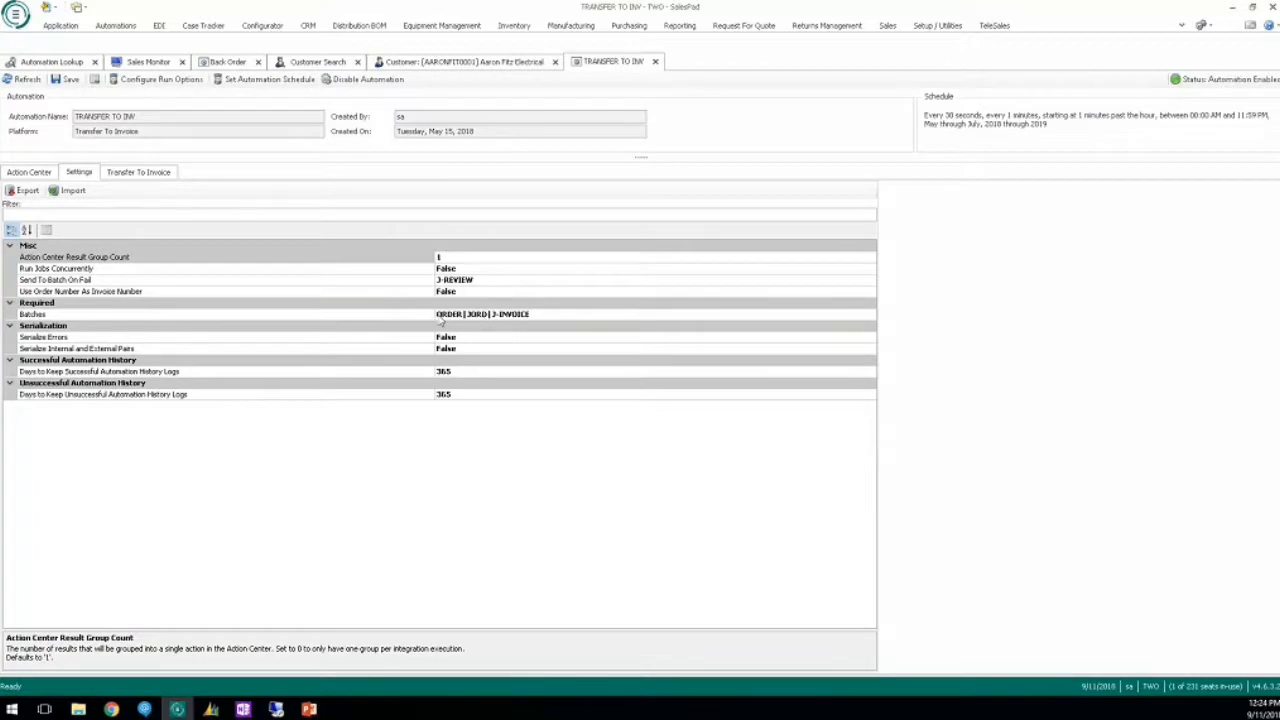
{"action": "left_click", "coordinate": [29, 172]}
{"action": "left_click", "coordinate": [140, 172]}
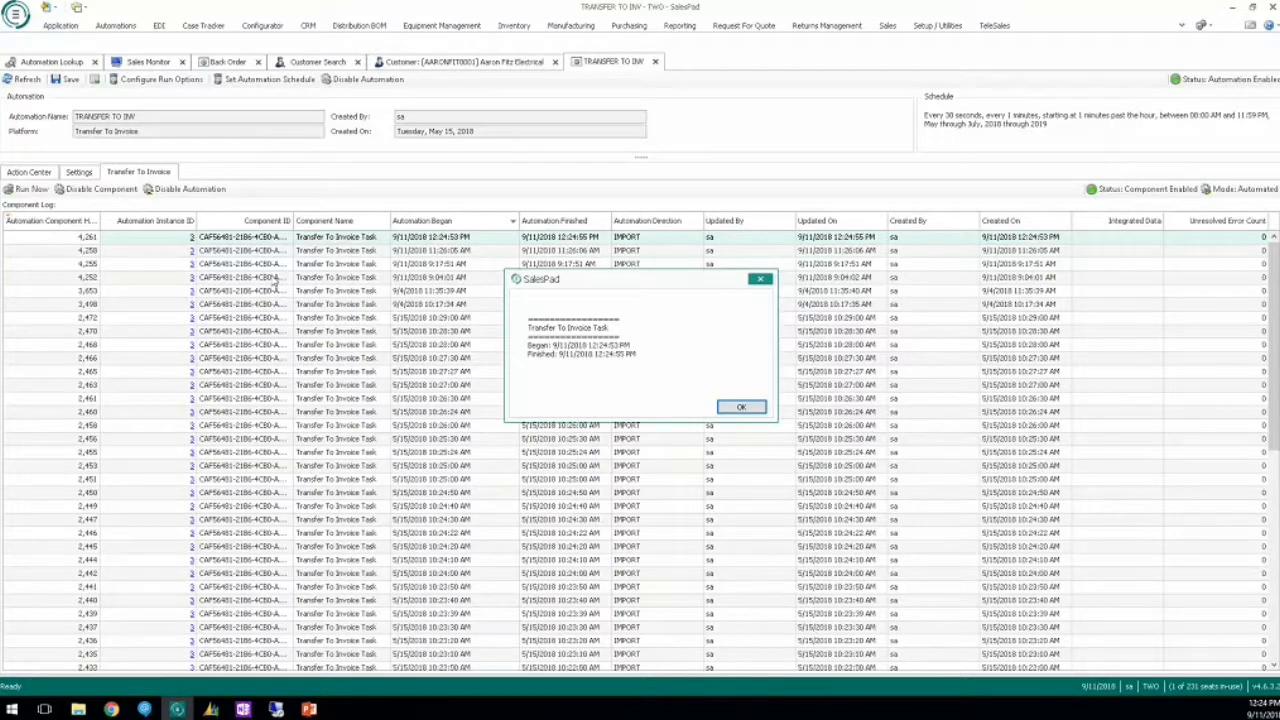
{"action": "left_click", "coordinate": [740, 407]}
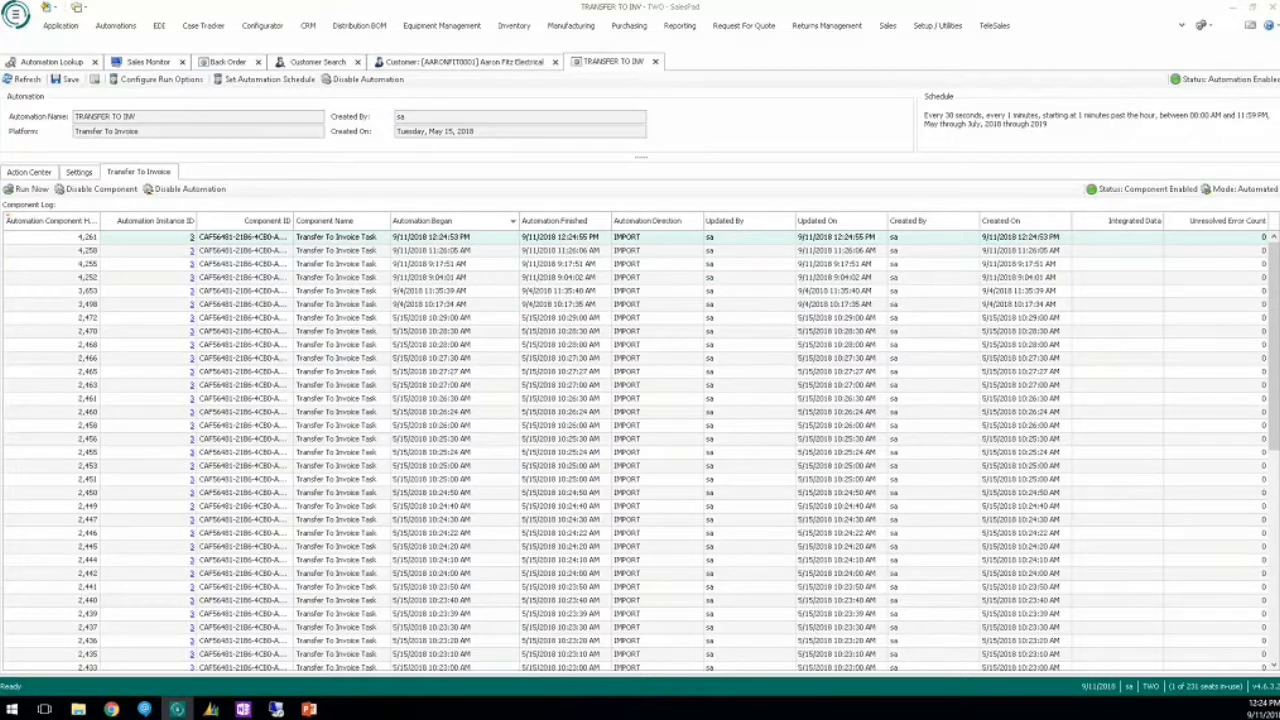
Step: Refresh the Sales Monitor's JORD orders and check whether the J-INVOICE batch still holds the transferred order
{"action": "left_click", "coordinate": [153, 64]}
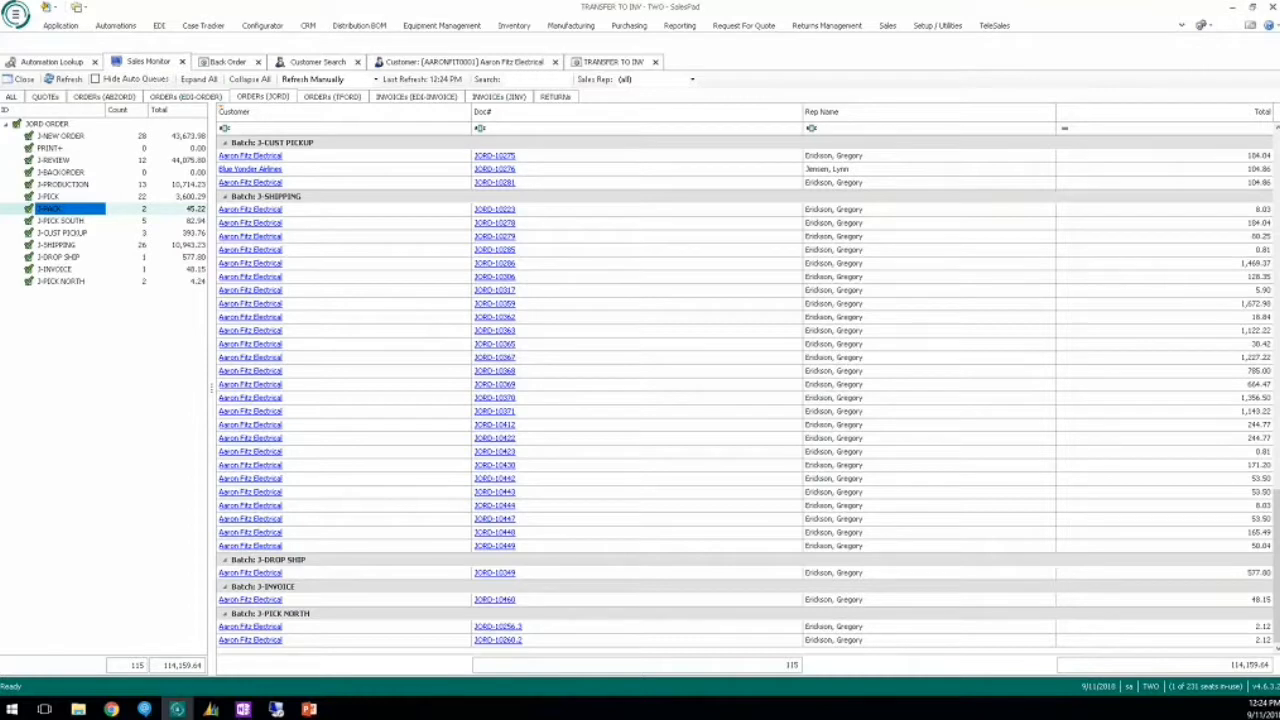
{"action": "left_click", "coordinate": [64, 79]}
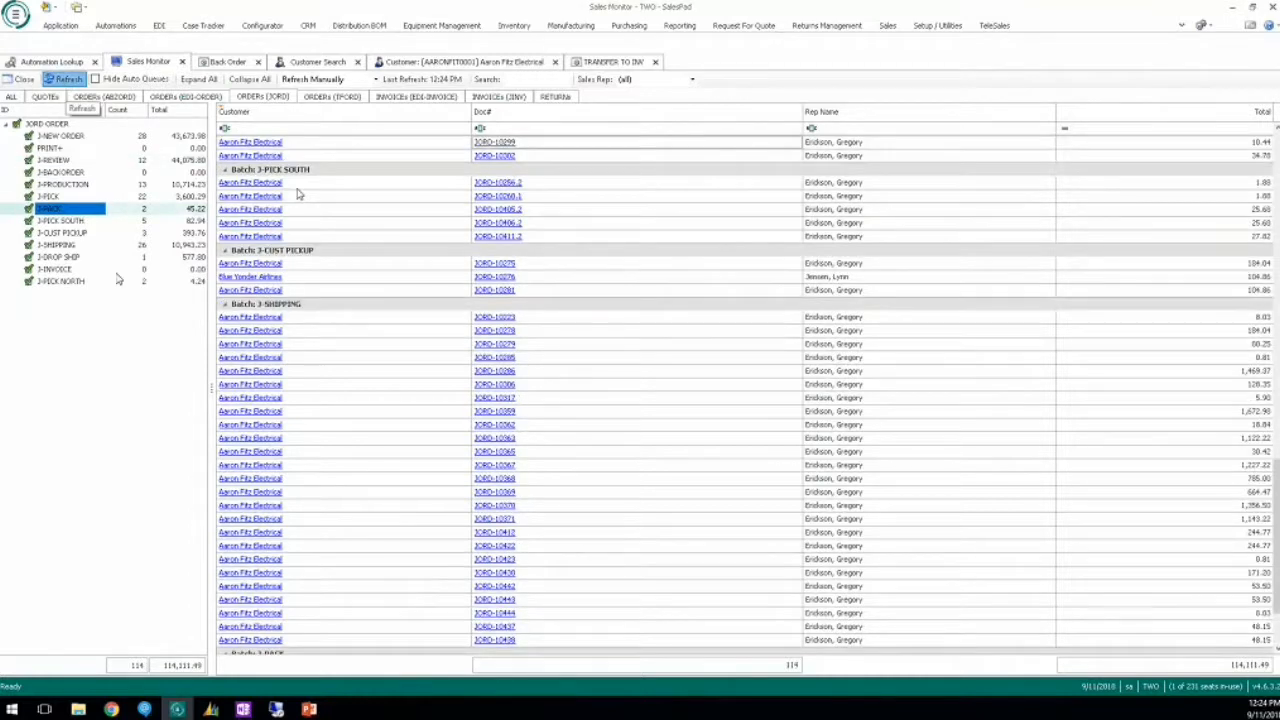
{"action": "left_click", "coordinate": [118, 270]}
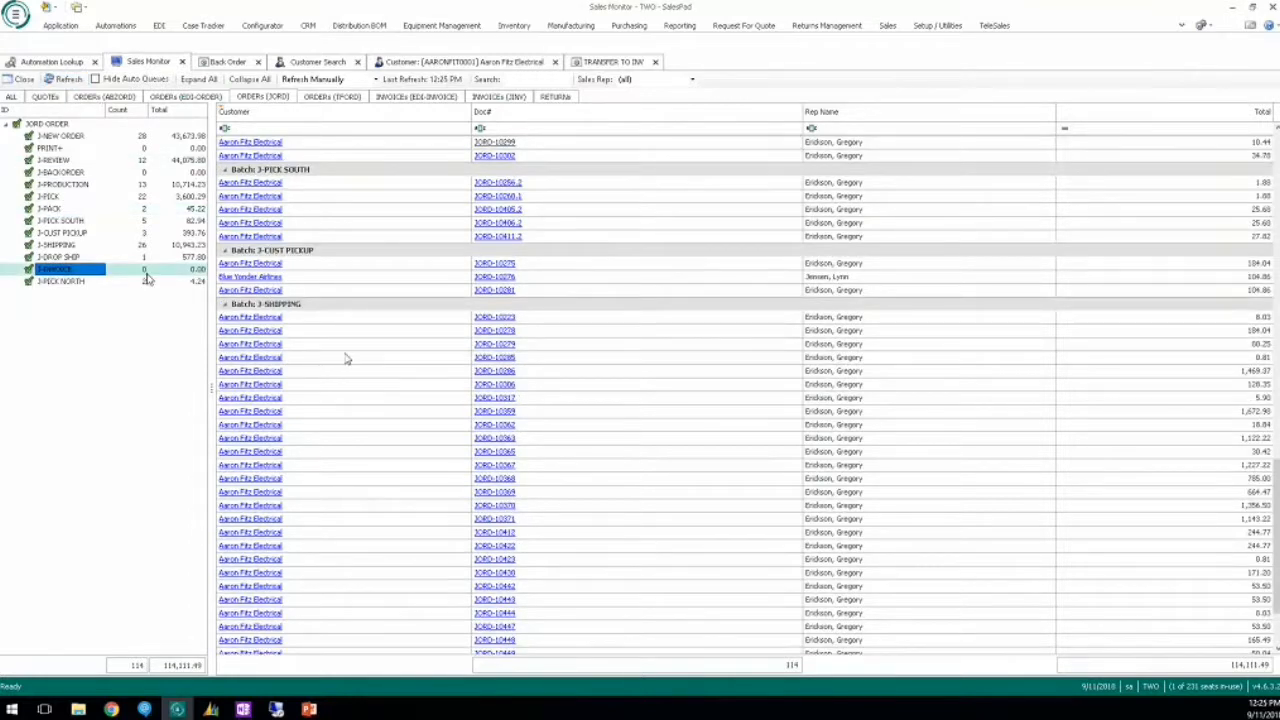
{"action": "scroll", "coordinate": [346, 358], "scroll_direction": "down", "scroll_amount": 2}
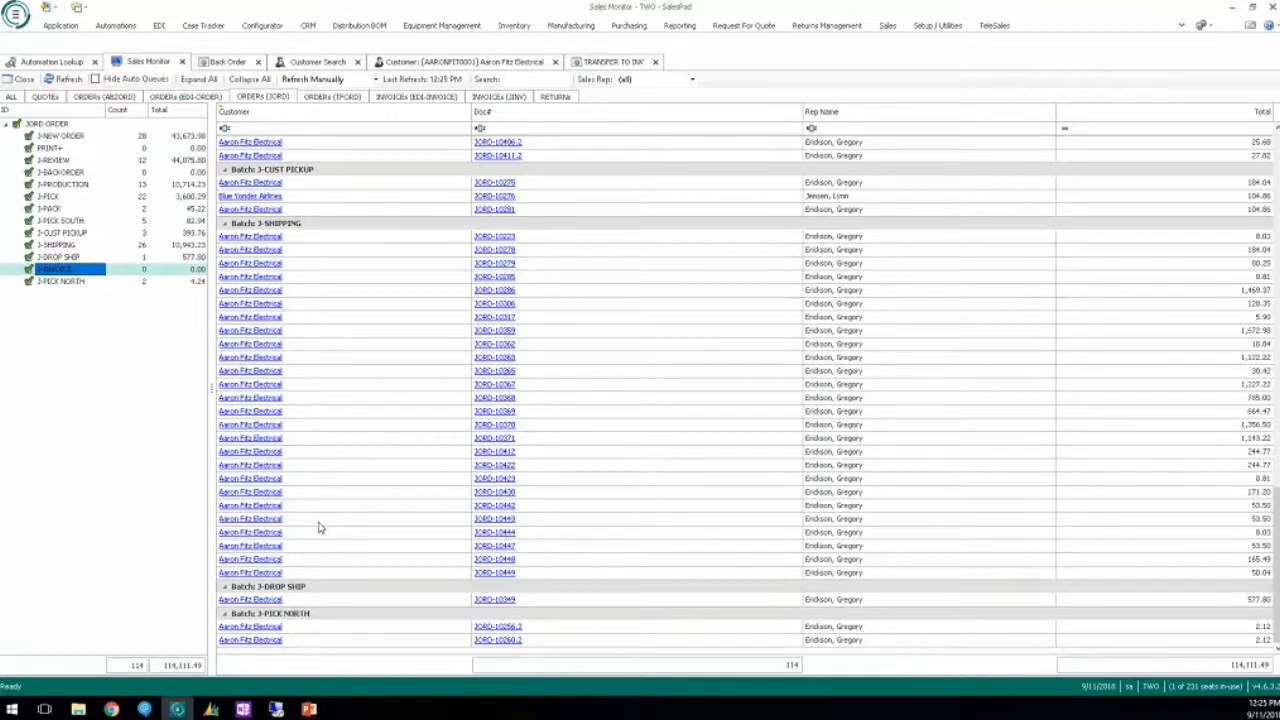
Step: Open the last JINV invoice in the J-RDY TO POST batch, review its related documents, and return to the JORD orders
{"action": "left_click", "coordinate": [498, 96]}
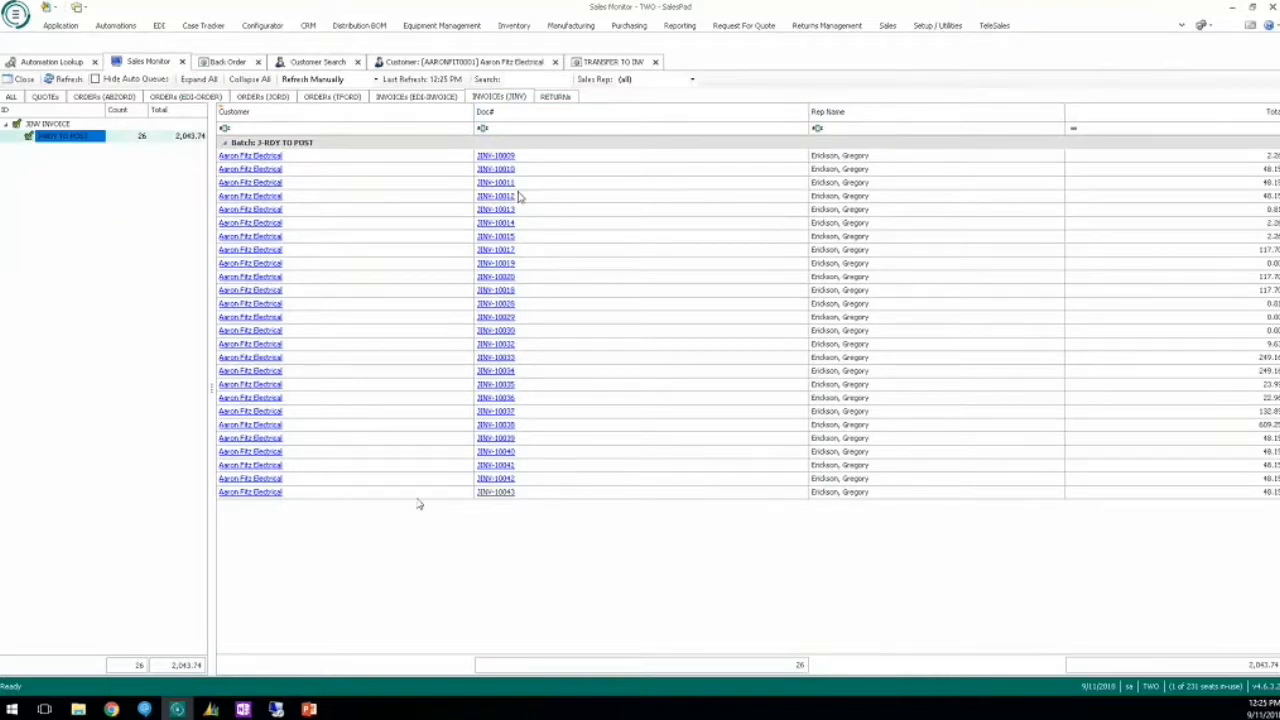
{"action": "left_click", "coordinate": [68, 79]}
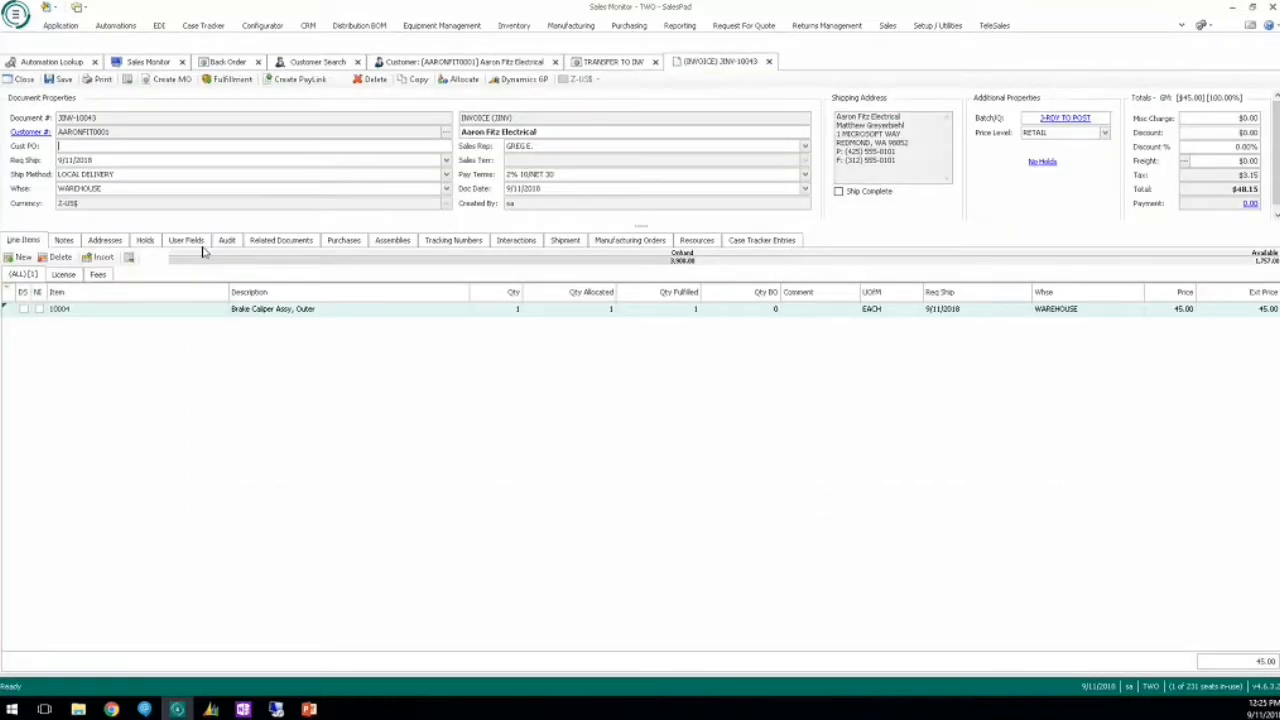
{"action": "left_click", "coordinate": [226, 246]}
{"action": "left_click", "coordinate": [302, 244]}
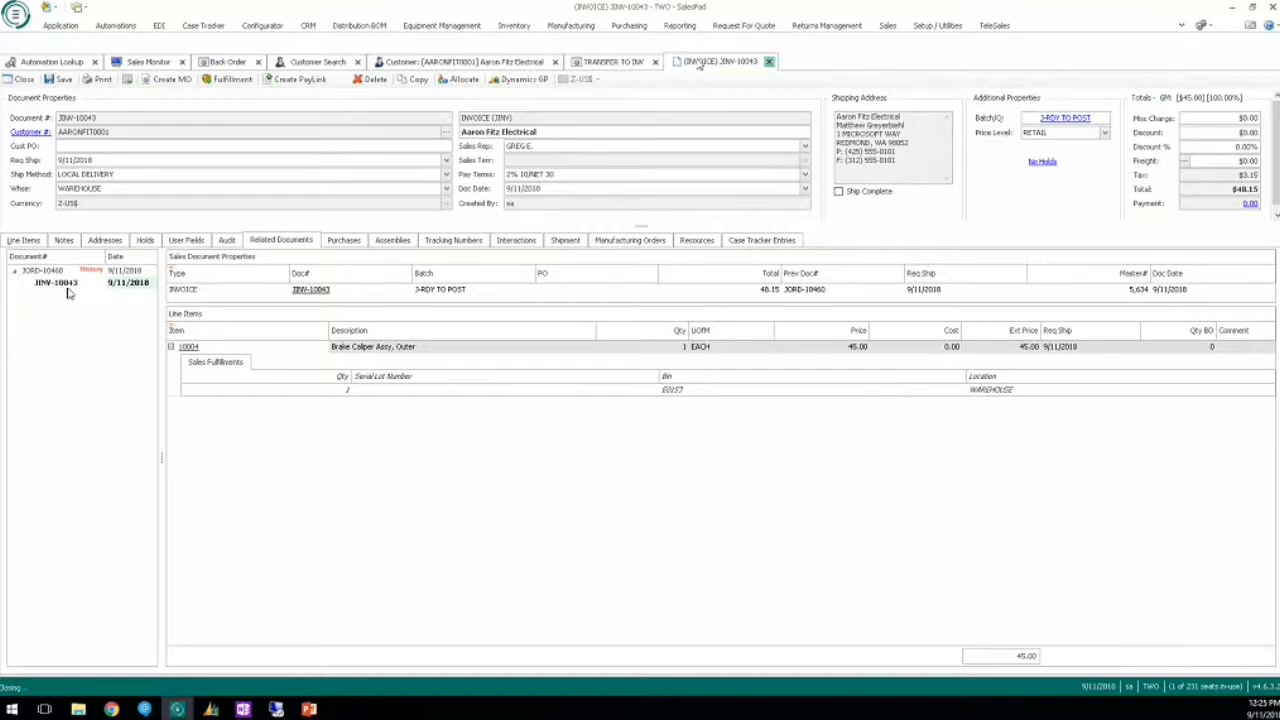
{"action": "left_click", "coordinate": [769, 61]}
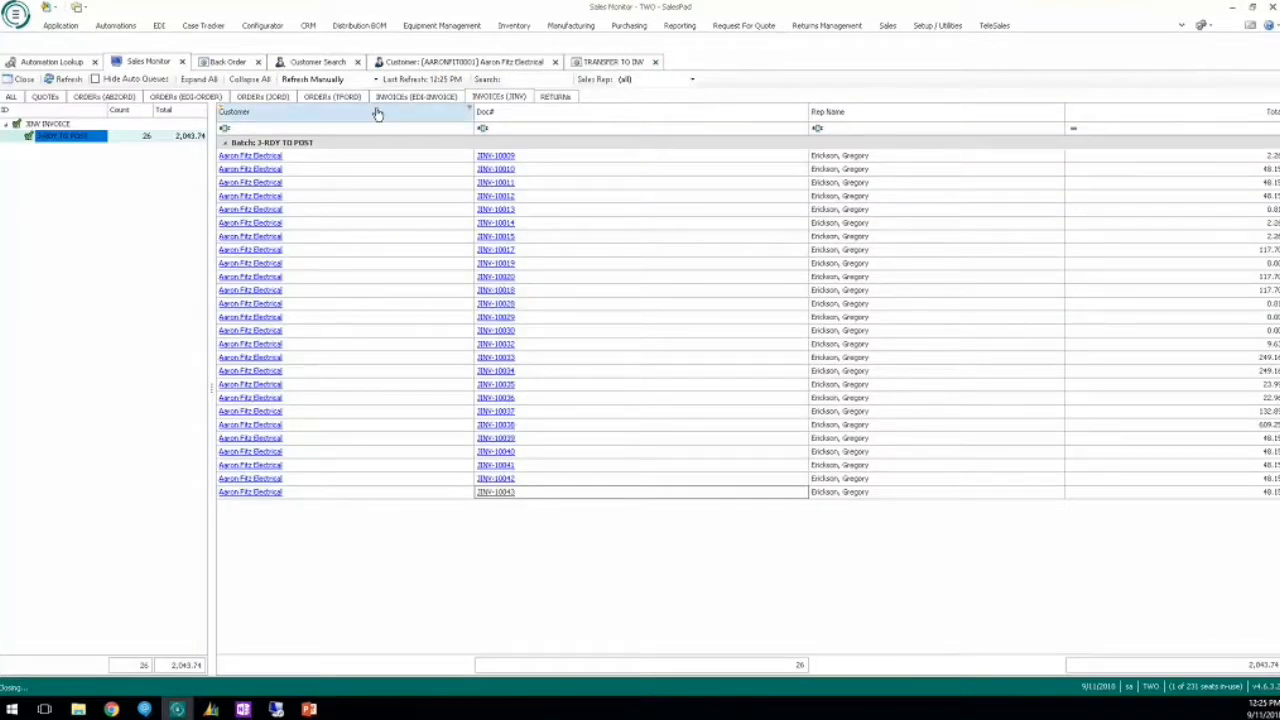
{"action": "left_click", "coordinate": [282, 97]}
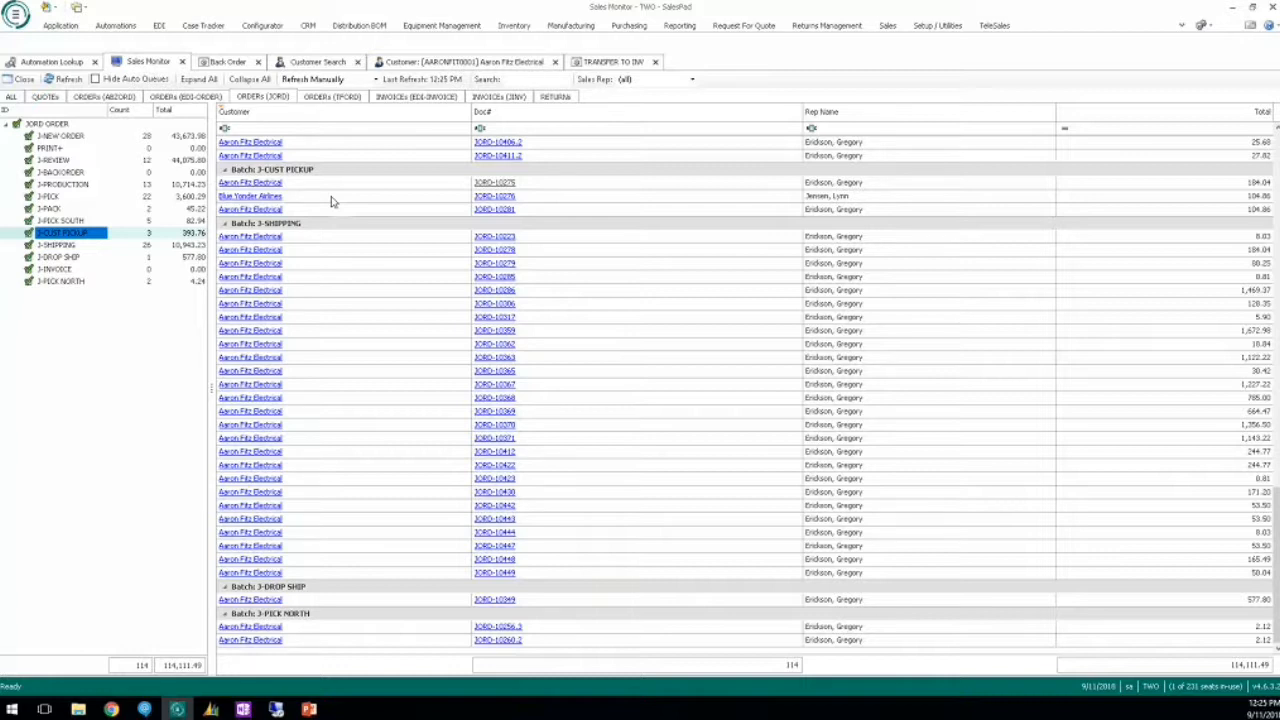
Step: Review the platforms offered for a new automation instance and close the form without creating one
{"action": "left_click", "coordinate": [52, 62]}
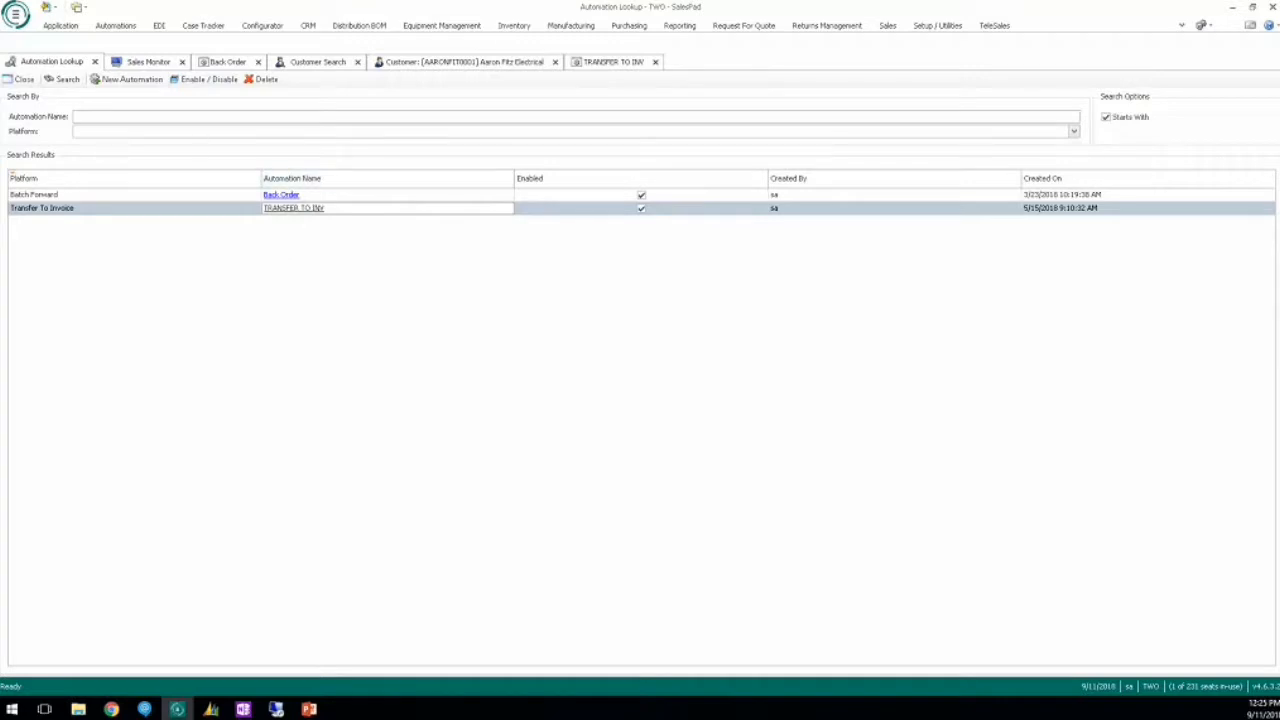
{"action": "left_click", "coordinate": [126, 79]}
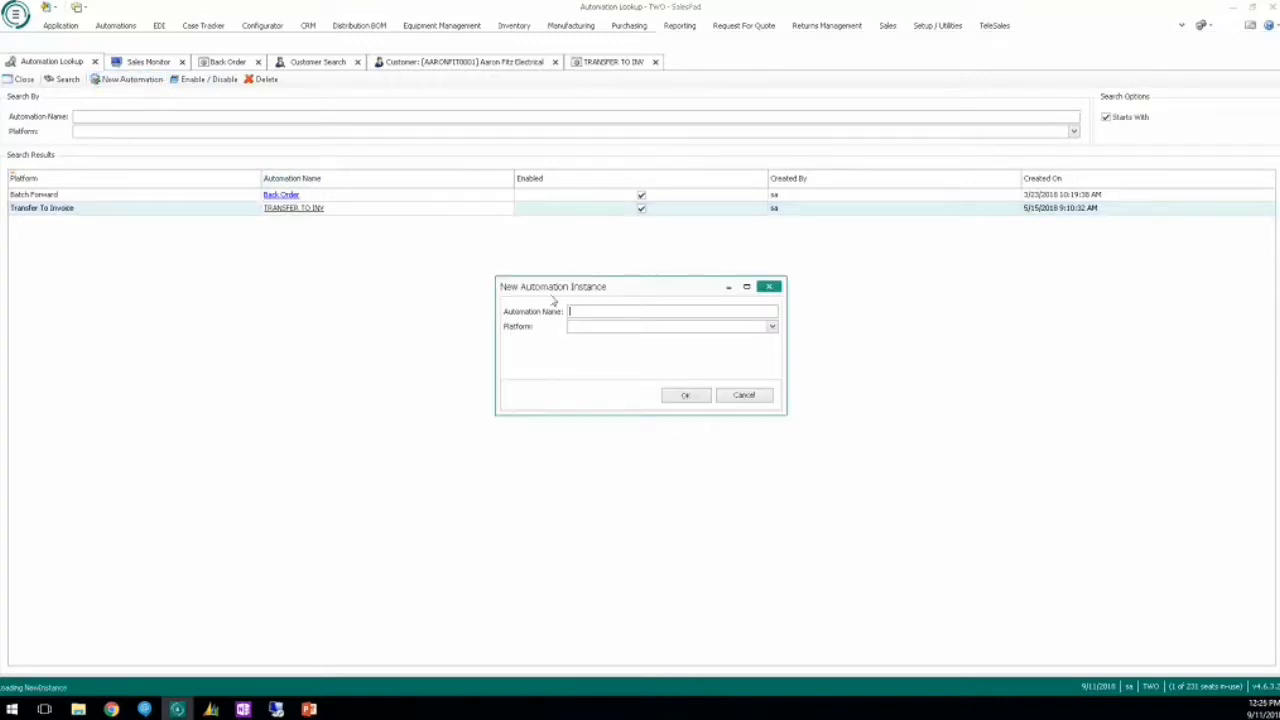
{"action": "left_click", "coordinate": [772, 327]}
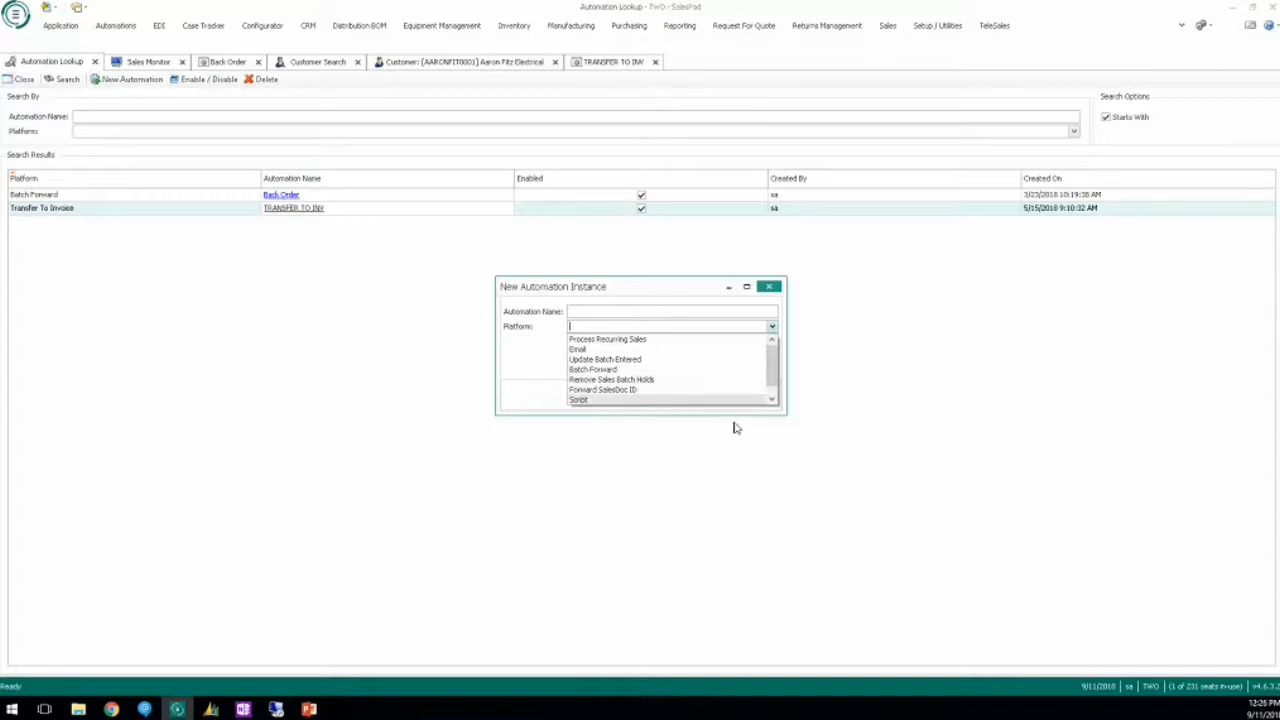
{"action": "left_click", "coordinate": [771, 399]}
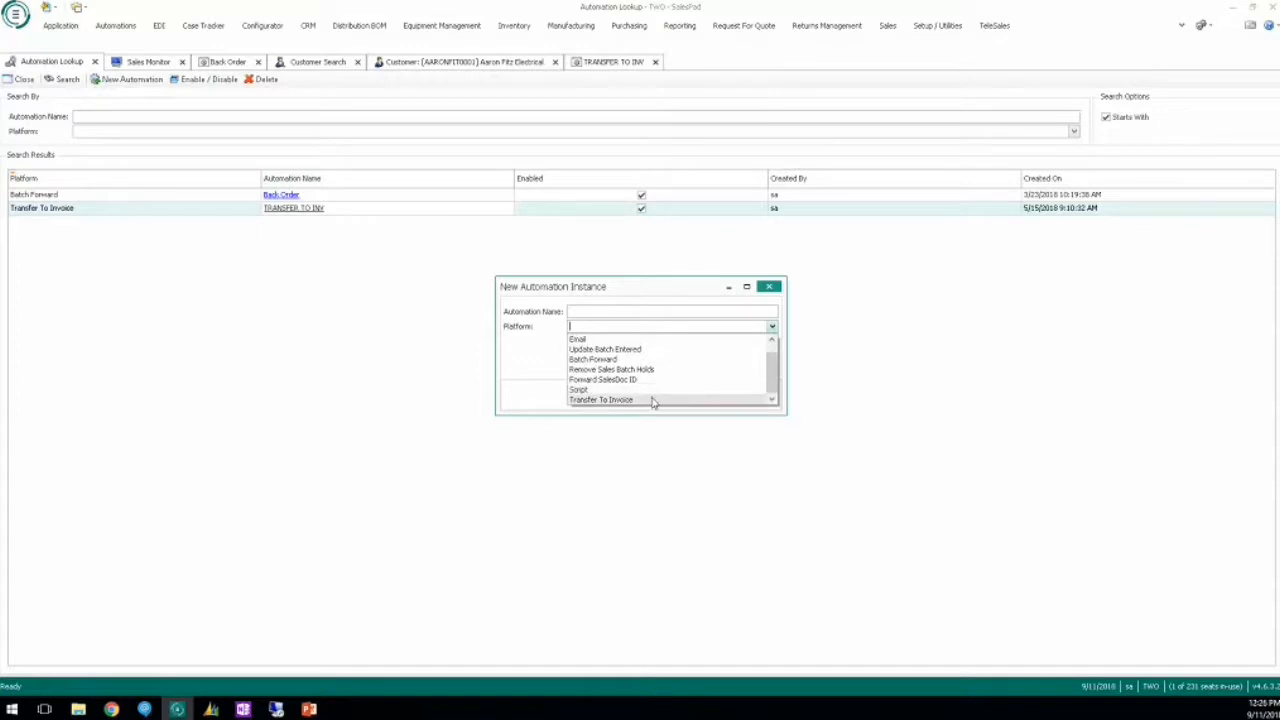
{"action": "left_click", "coordinate": [770, 287]}
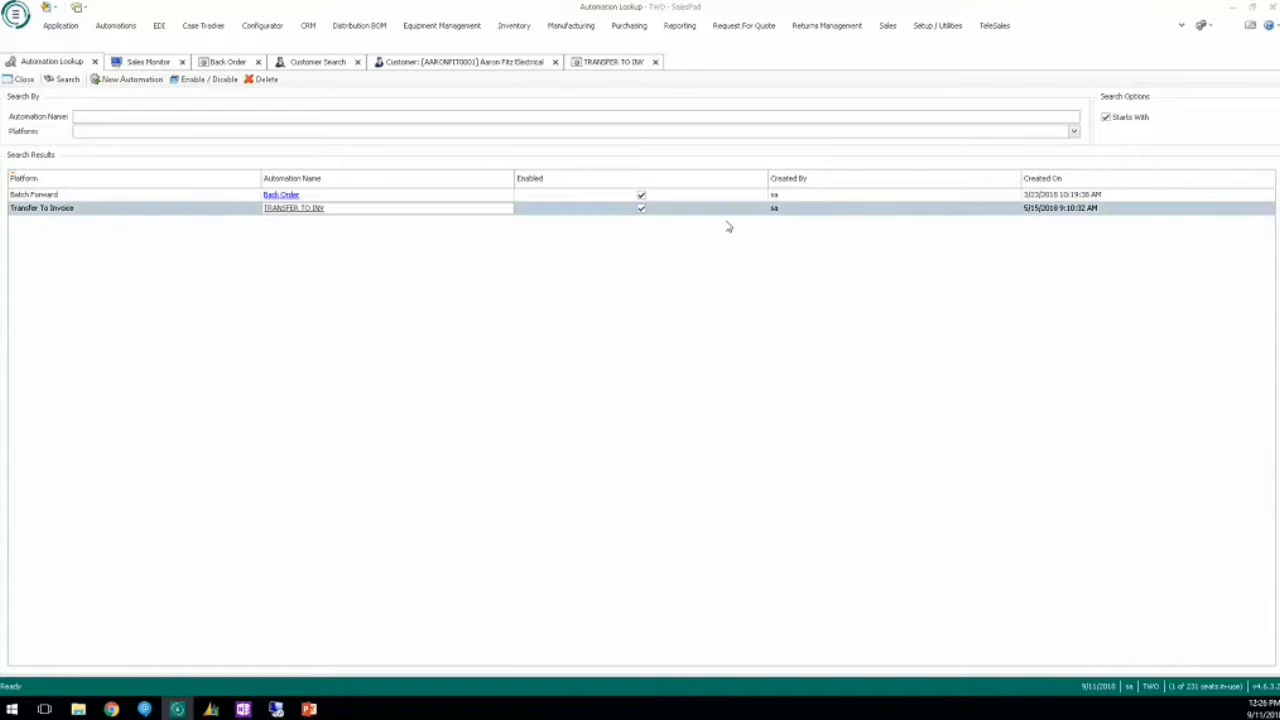
Step: Close the TRANSFER TO INV automation and the Aaron Fitz Electrical customer record
{"action": "left_click", "coordinate": [655, 62]}
{"action": "left_click", "coordinate": [553, 63]}
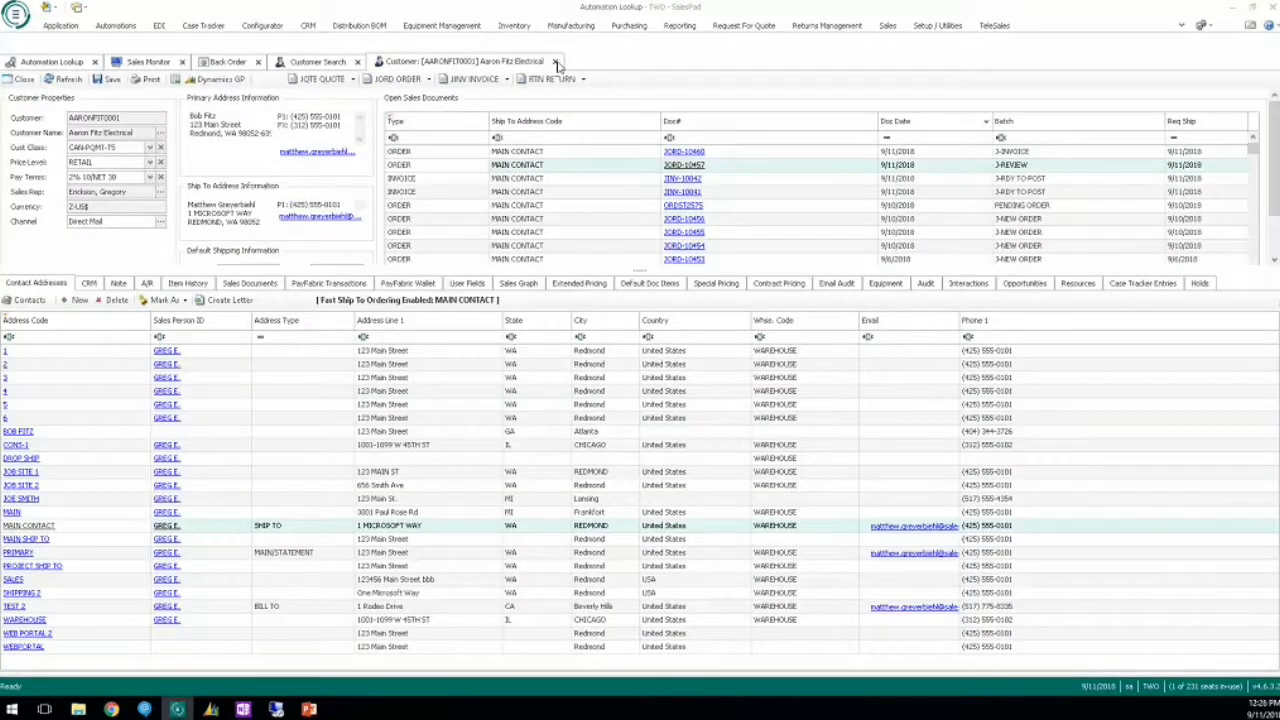
{"action": "left_click", "coordinate": [557, 62]}
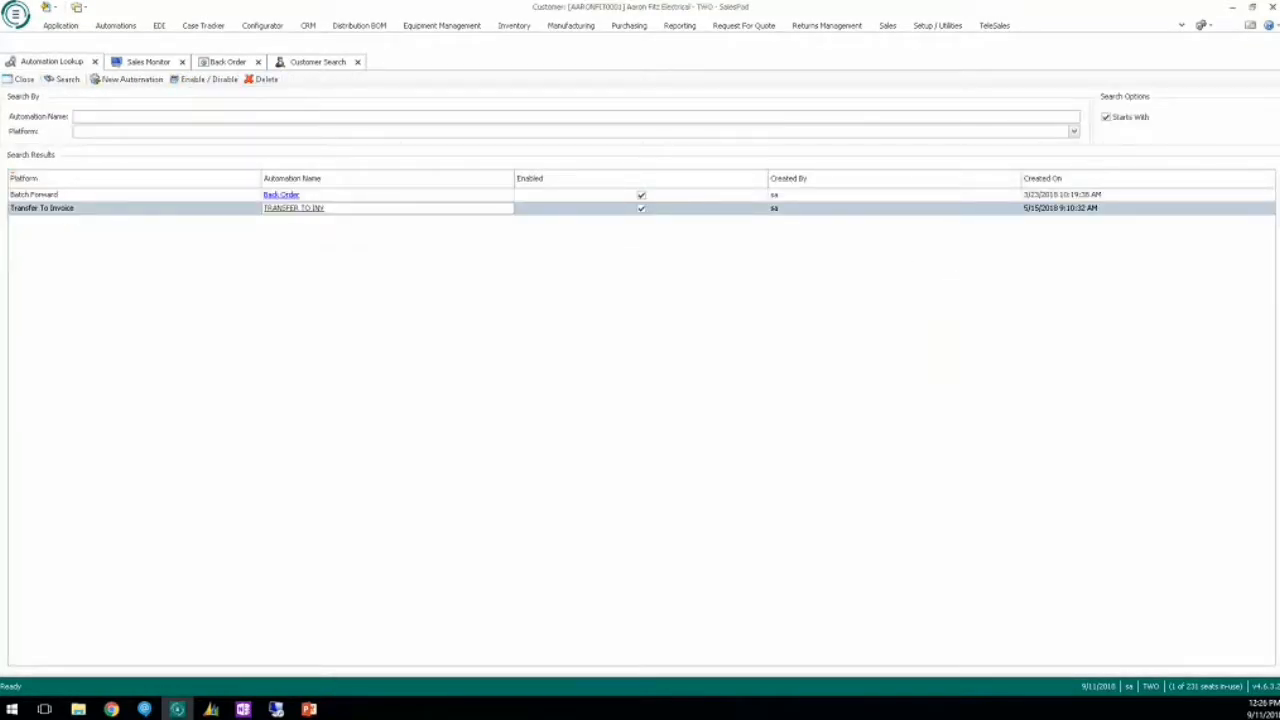
Step: Switch to the sp-aa-01 Remote Desktop session showing the MagentoTest automation and maximize its window
{"action": "key", "text": "alt+Tab"}
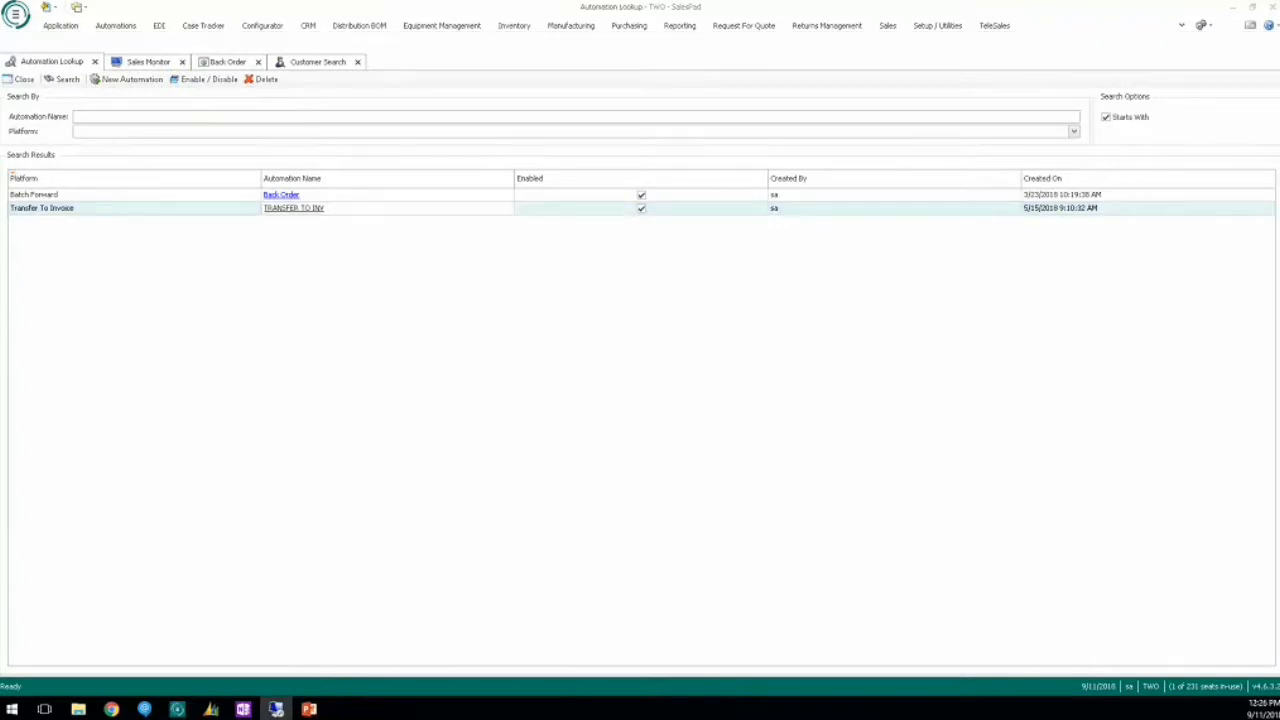
{"action": "key", "text": "alt+Tab"}
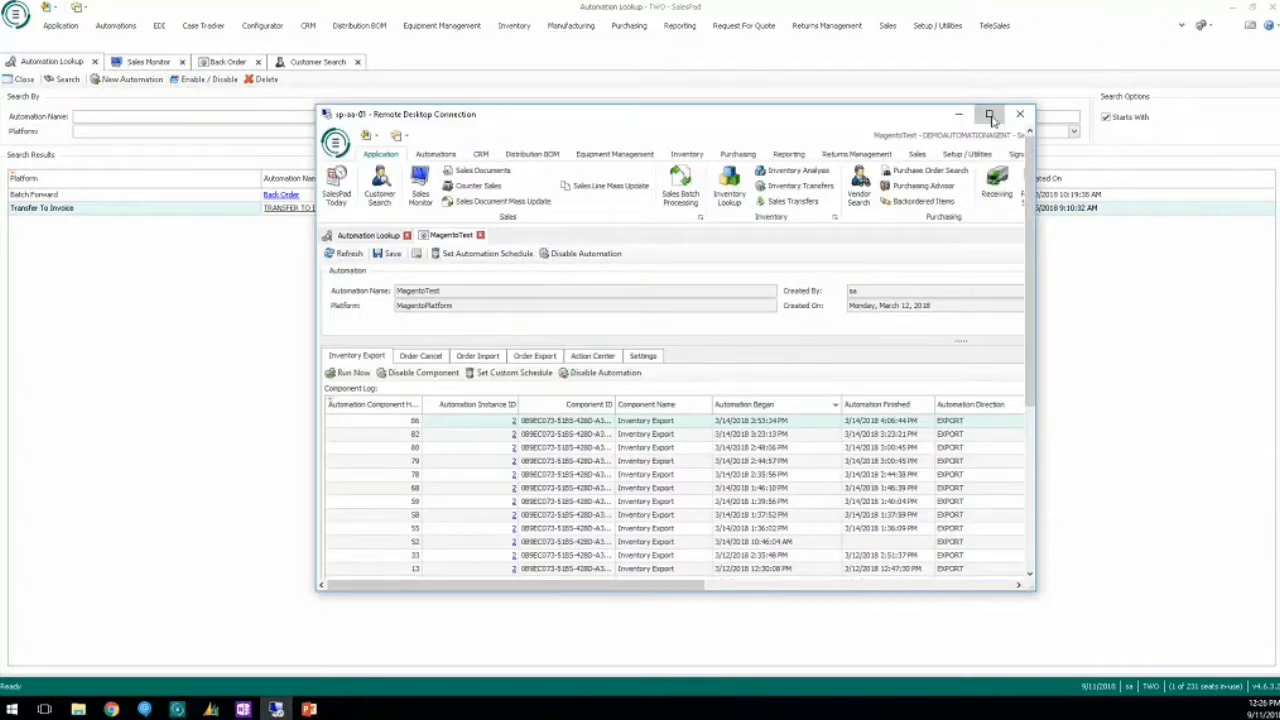
{"action": "left_click", "coordinate": [989, 114]}
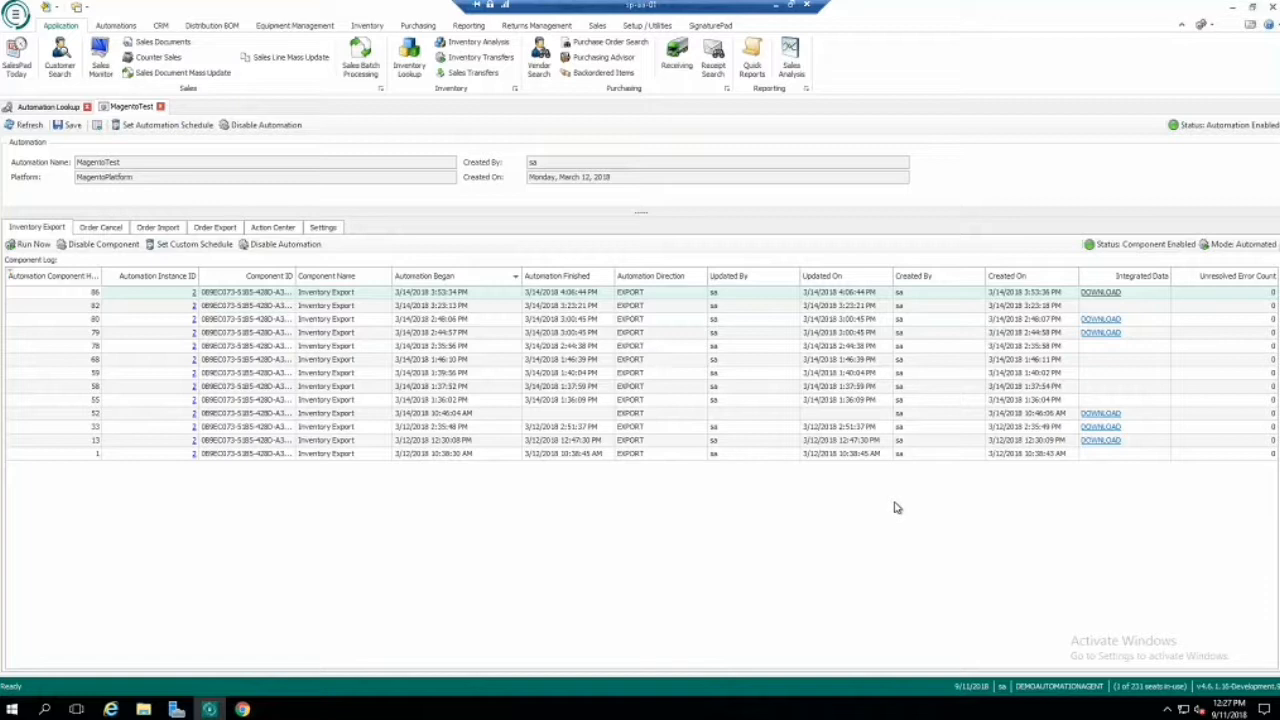
Step: Review MagentoTest's Order Cancel, Order Export and Action Center pages, ending on the Order Import component log
{"action": "left_click", "coordinate": [100, 227]}
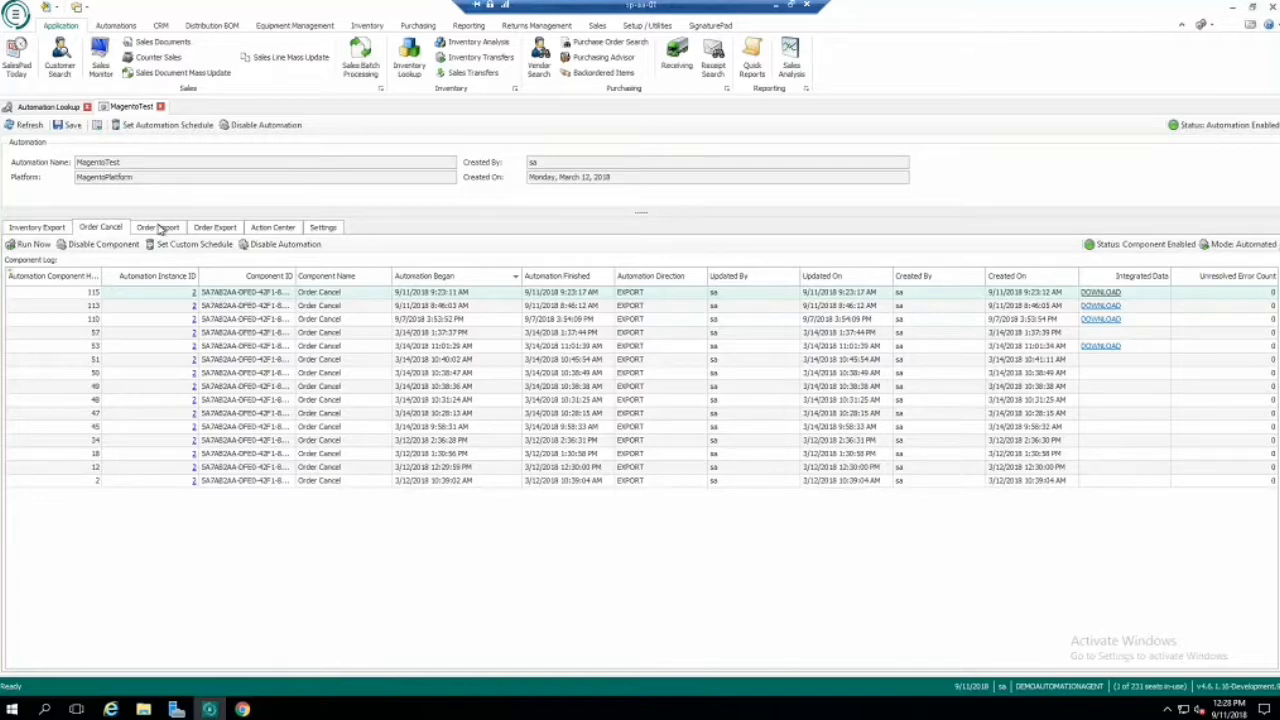
{"action": "left_click", "coordinate": [158, 227]}
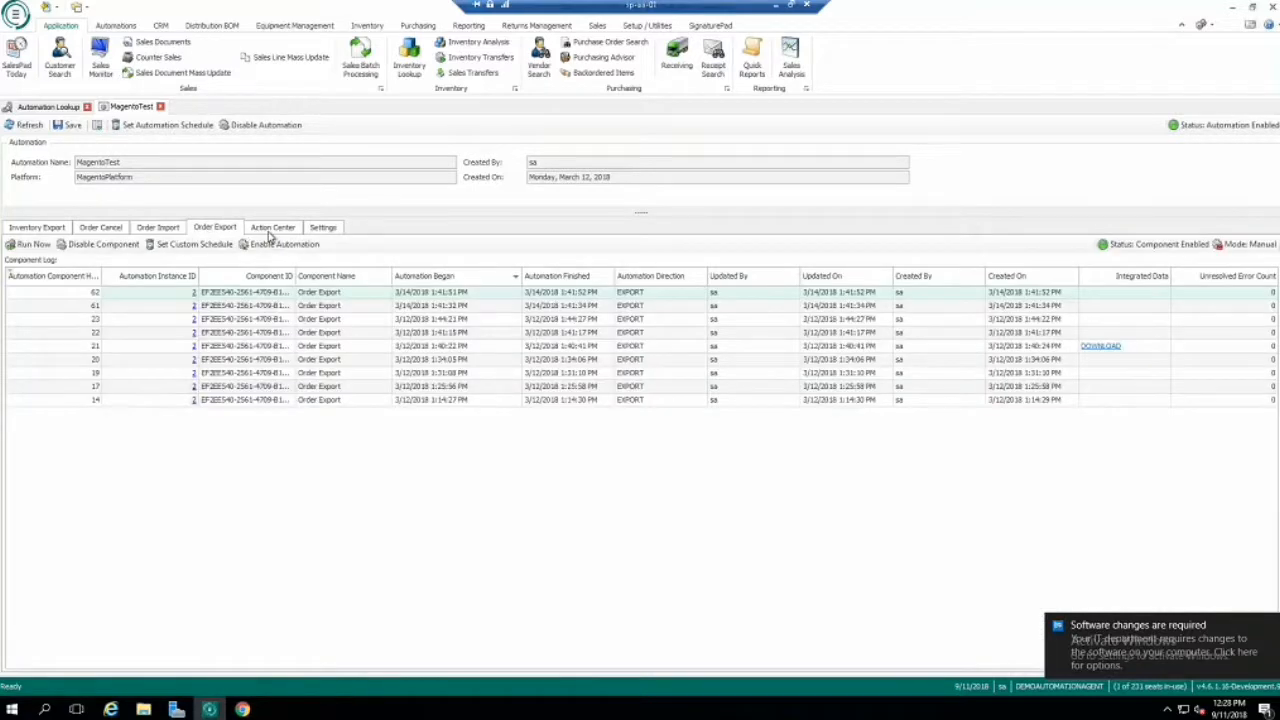
{"action": "left_click", "coordinate": [276, 232]}
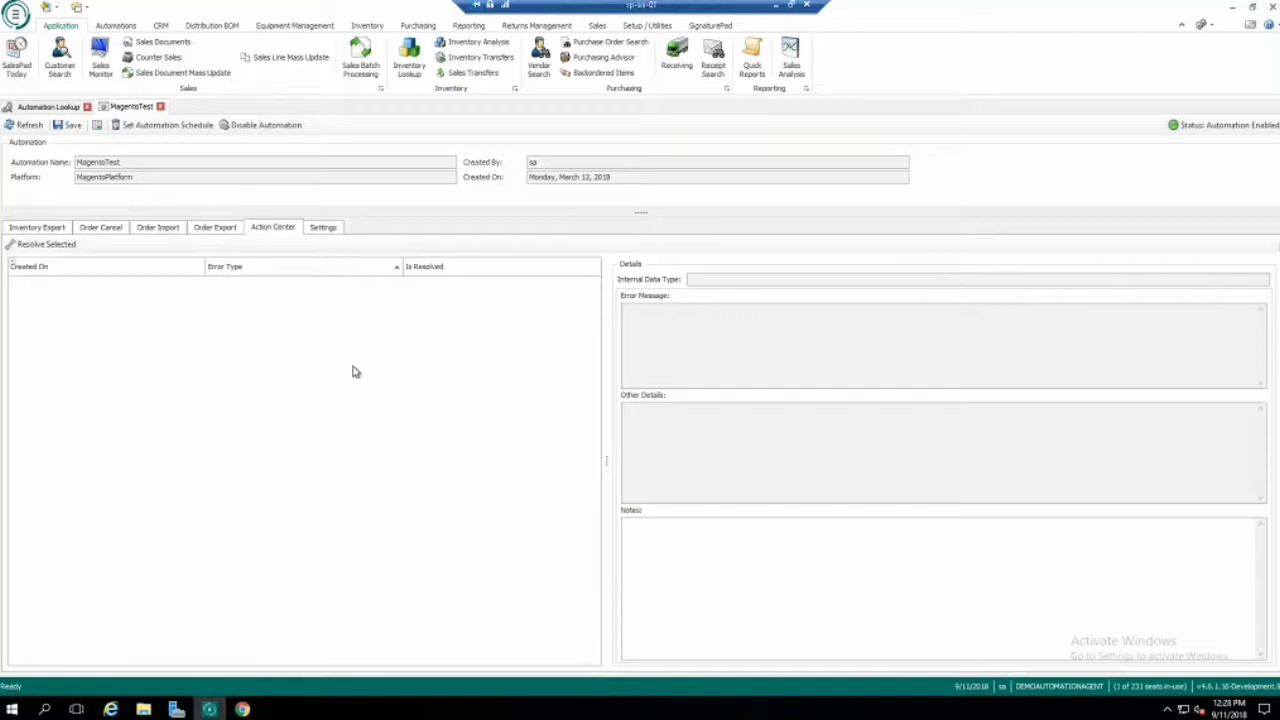
{"action": "left_click", "coordinate": [157, 227]}
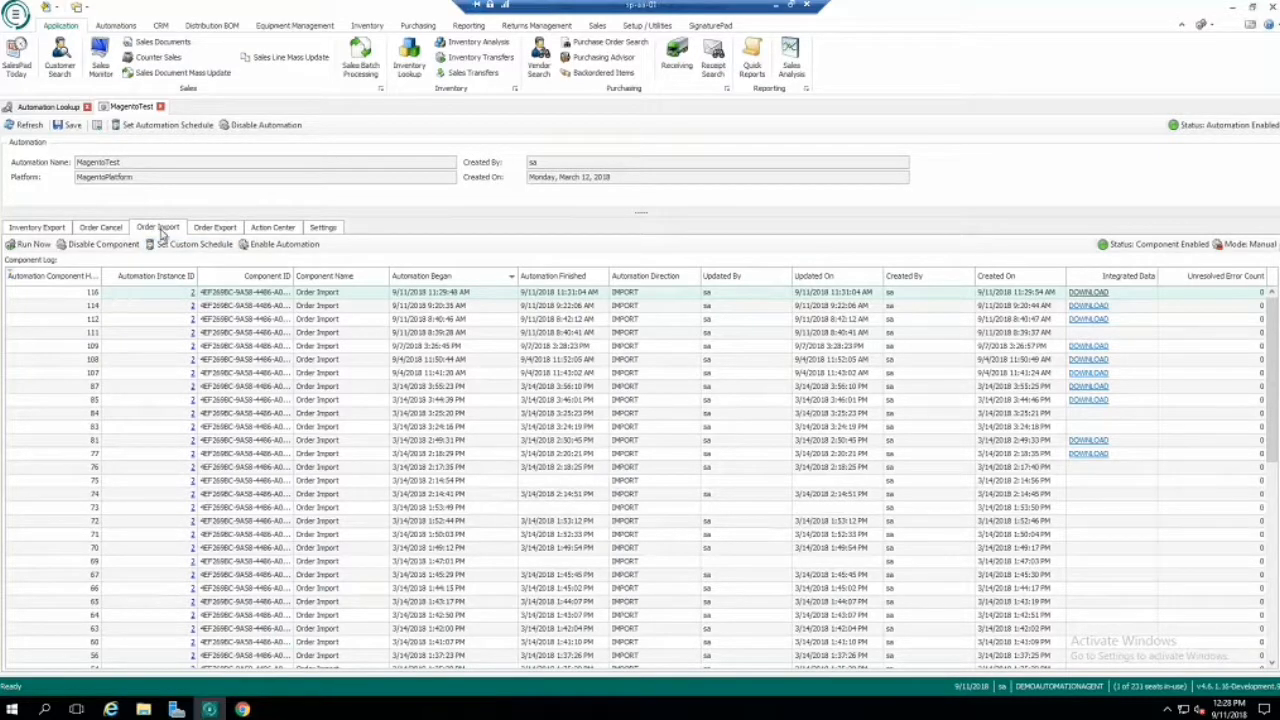
Step: Switch to the Magento Admin Panel in Chrome, review the store's sales orders, and minimize the browser
{"action": "left_click", "coordinate": [243, 710]}
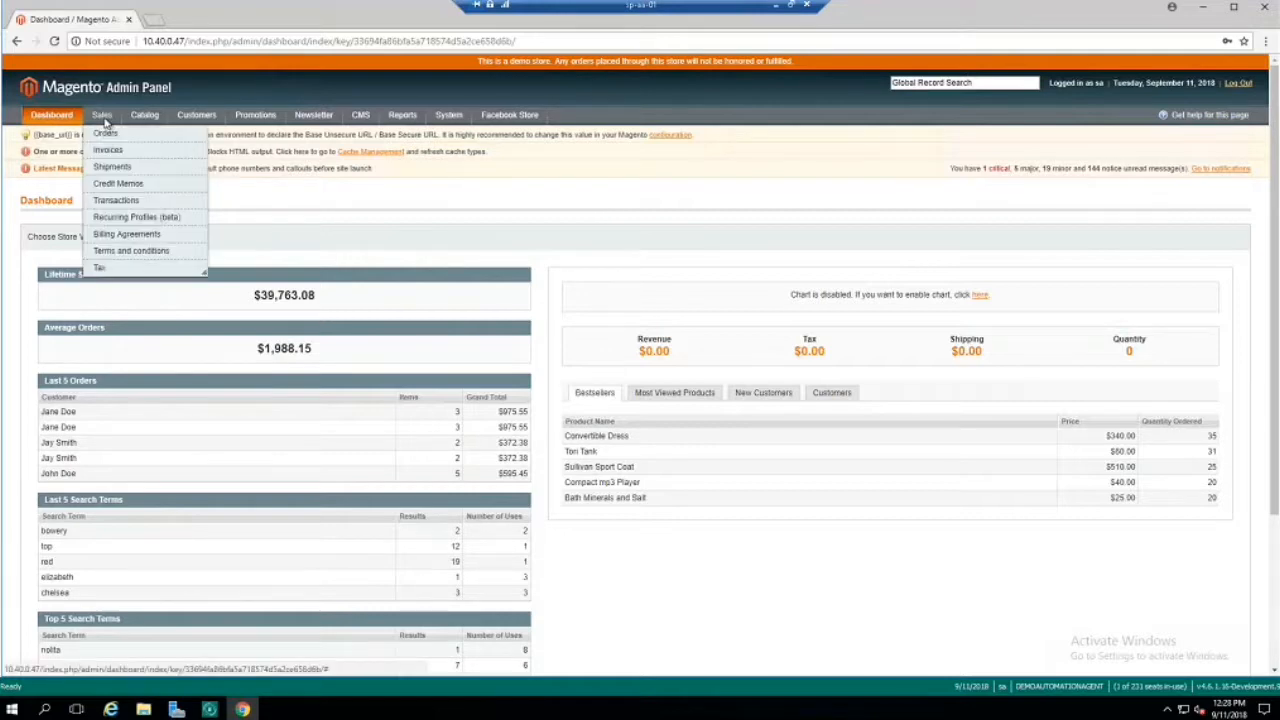
{"action": "left_click", "coordinate": [105, 133]}
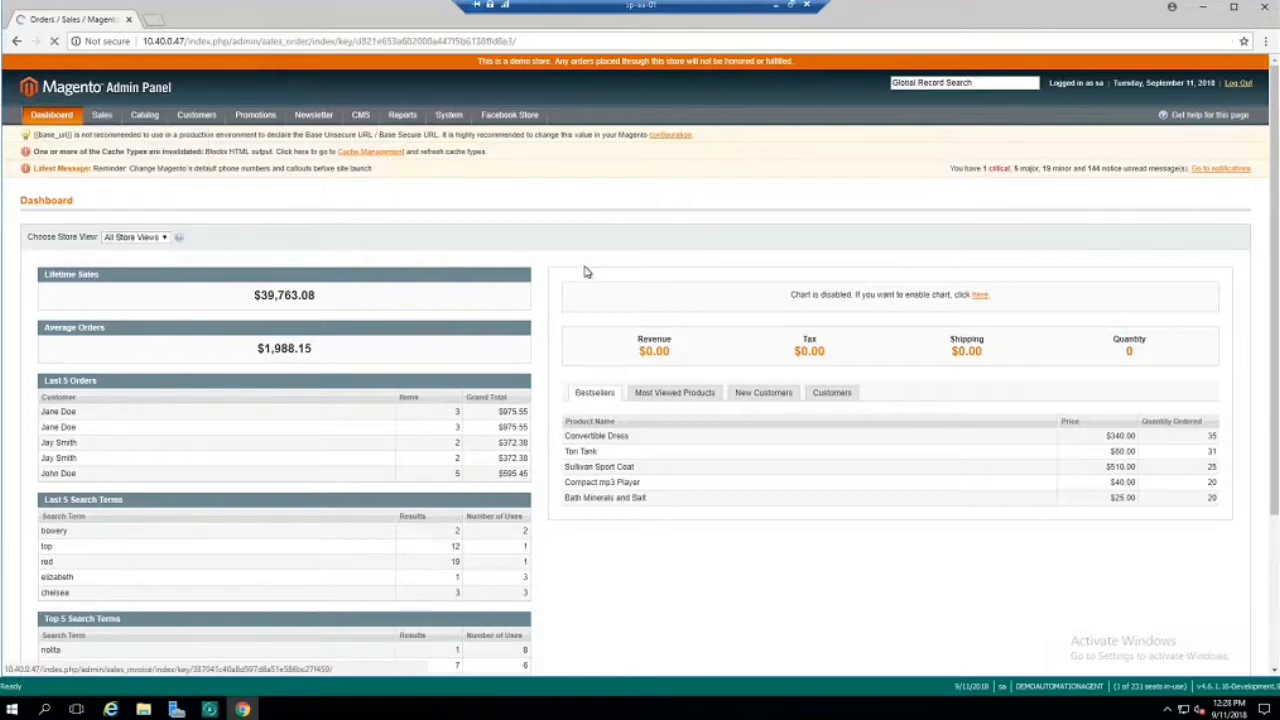
{"action": "scroll", "coordinate": [512, 440], "scroll_direction": "down", "scroll_amount": 1}
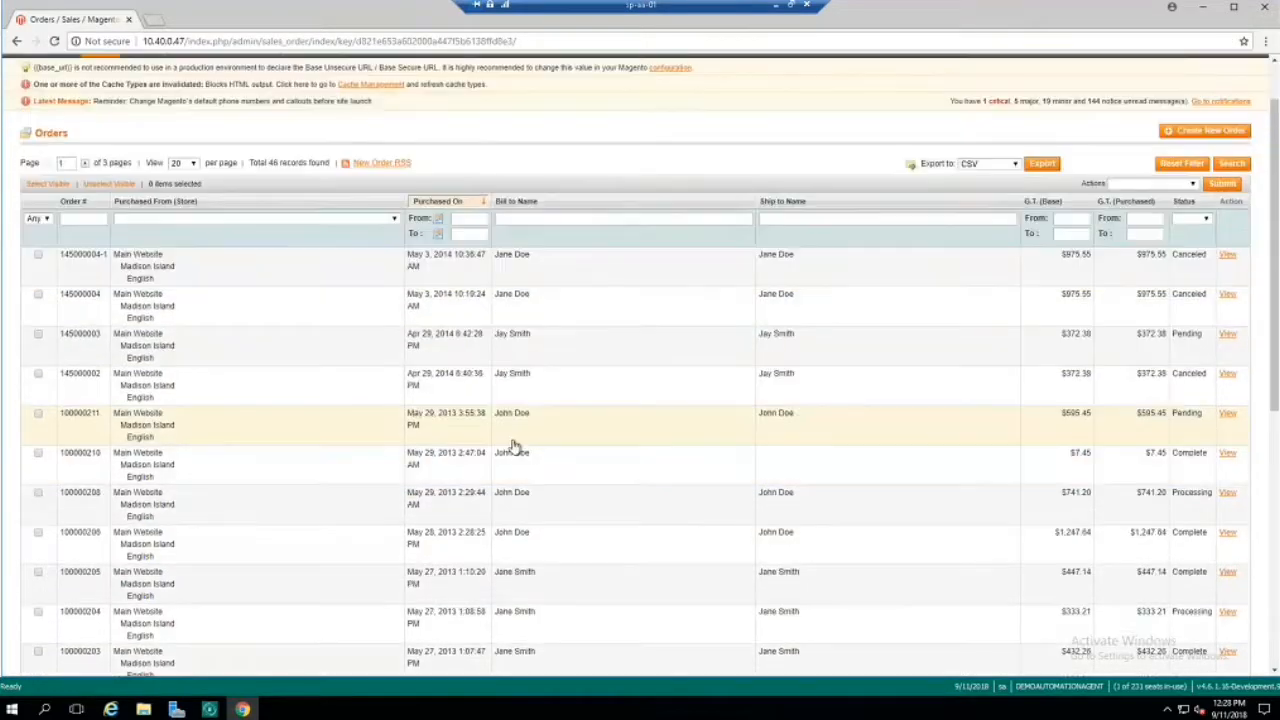
{"action": "scroll", "coordinate": [510, 447], "scroll_direction": "down", "scroll_amount": 2}
{"action": "scroll", "coordinate": [505, 450], "scroll_direction": "up", "scroll_amount": 5}
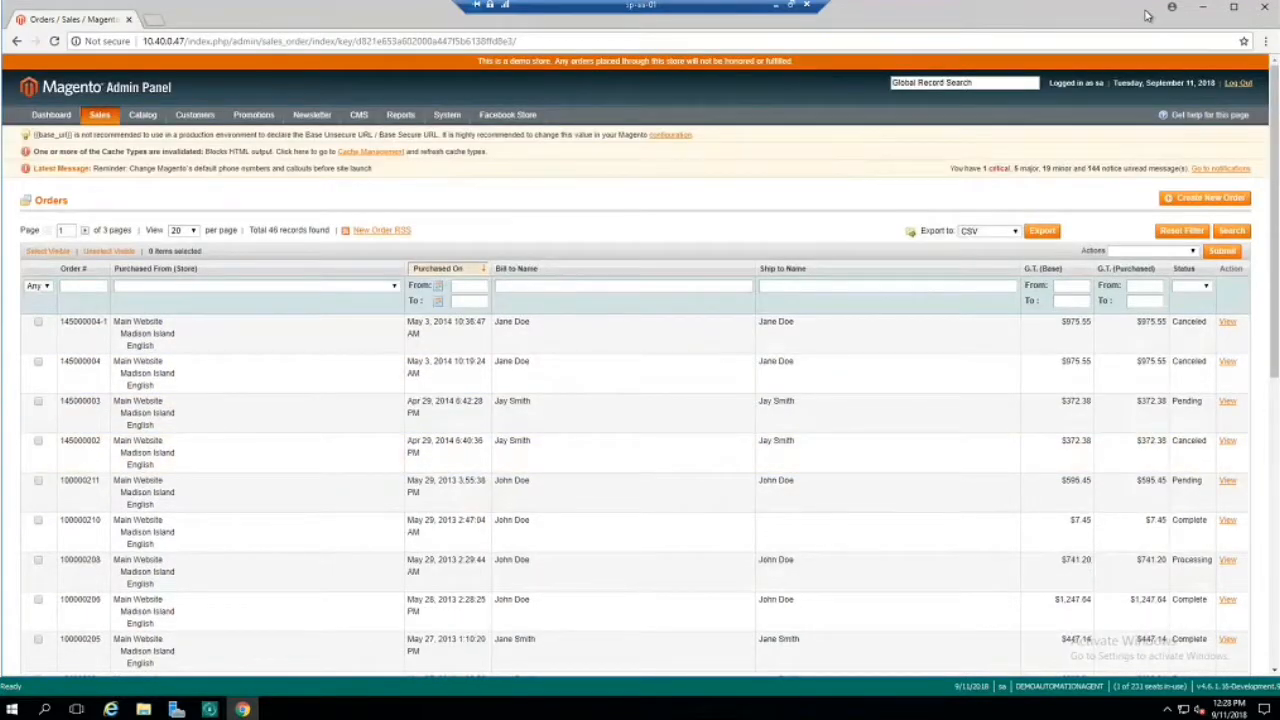
{"action": "left_click", "coordinate": [1203, 7]}
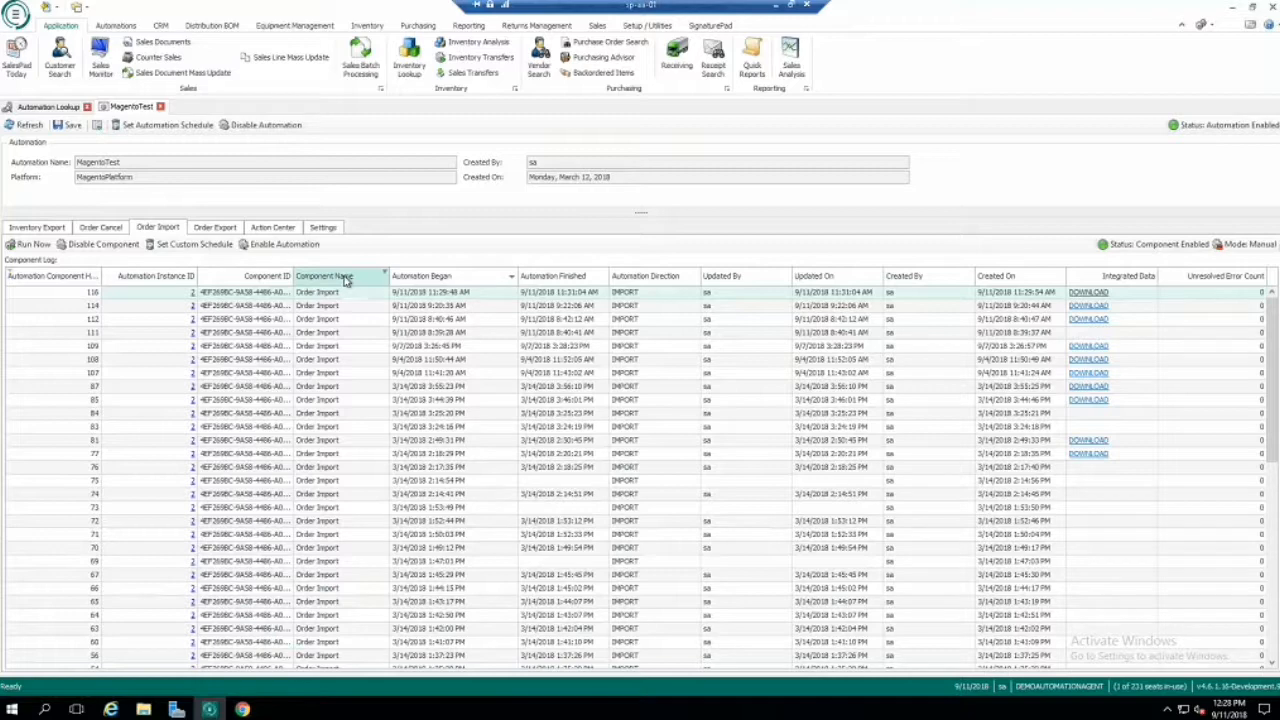
Step: Search the MAGENTO sales batch for documents in Sales Batch Processing
{"action": "left_click", "coordinate": [368, 70]}
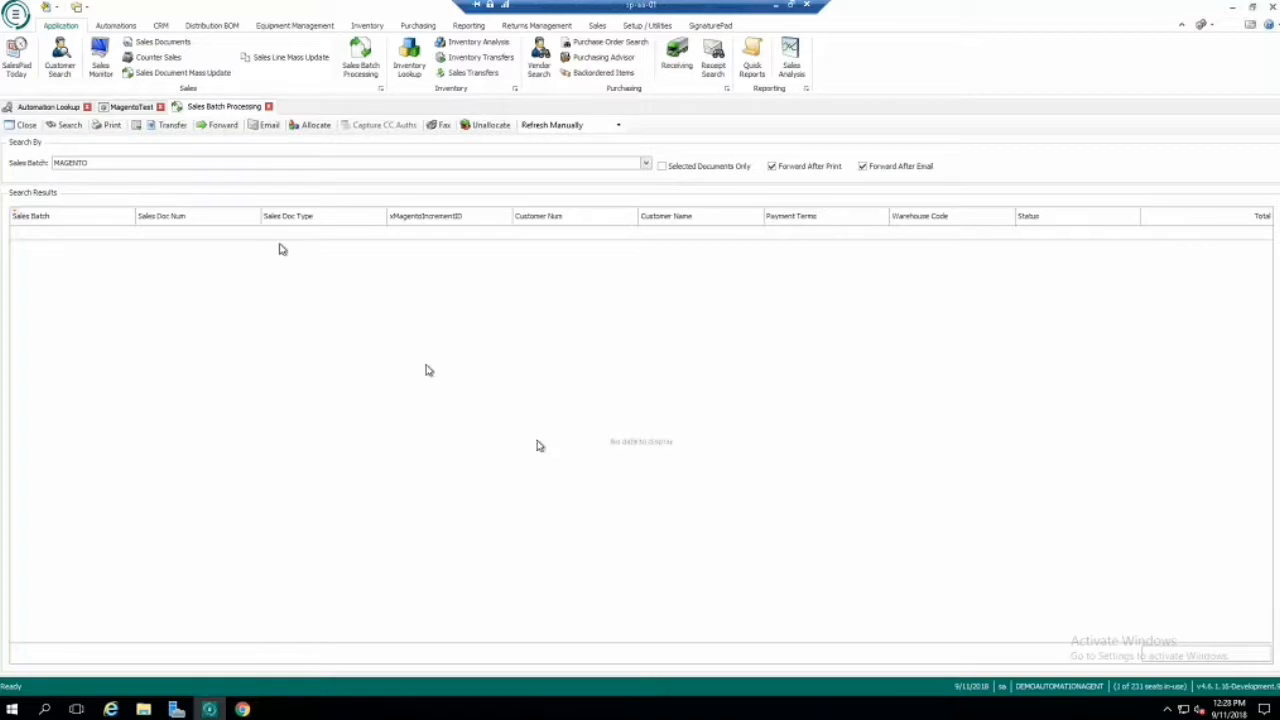
{"action": "left_click", "coordinate": [65, 132]}
Step: Run the Order Import component of the MagentoTest automation and view the automation's settings
{"action": "left_click", "coordinate": [124, 108]}
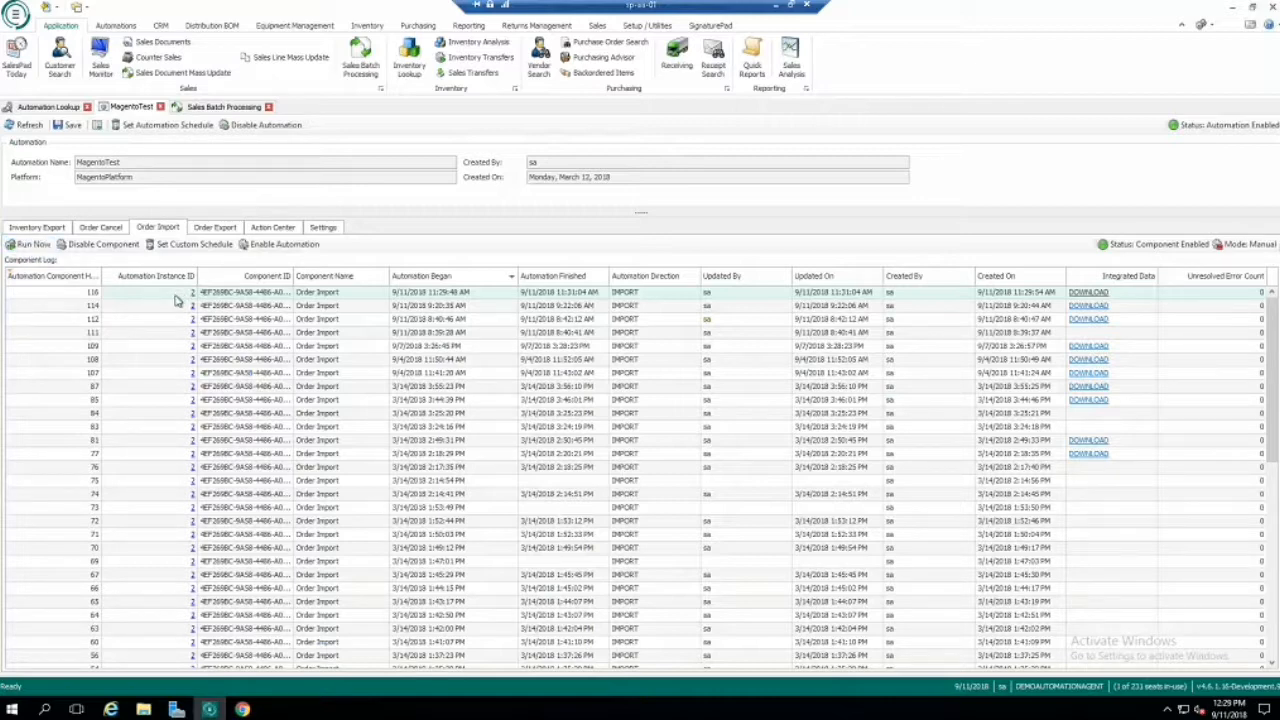
{"action": "left_click", "coordinate": [33, 244]}
{"action": "left_click", "coordinate": [152, 230]}
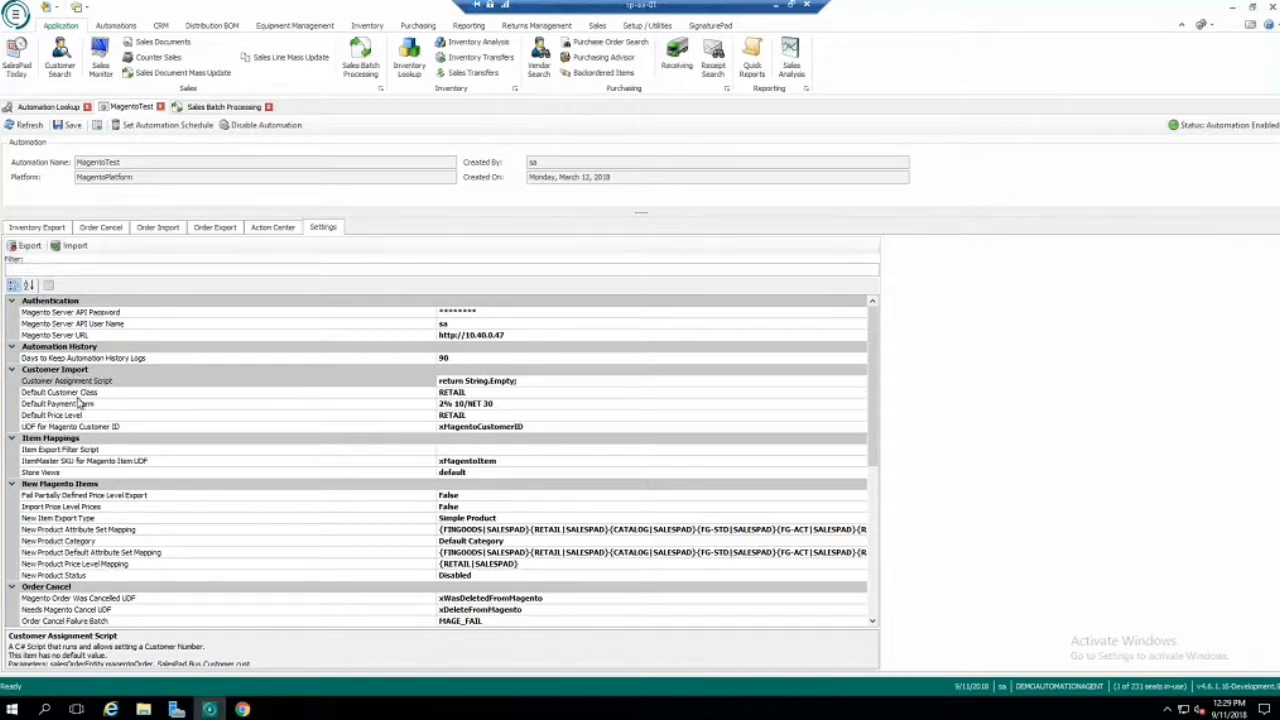
Step: Review MagentoTest's customer import, item mapping, order cancel, order export and order import settings, dismissing the Order Import run summary
{"action": "scroll", "coordinate": [97, 449], "scroll_direction": "down", "scroll_amount": 2}
{"action": "scroll", "coordinate": [97, 420], "scroll_direction": "up", "scroll_amount": 1}
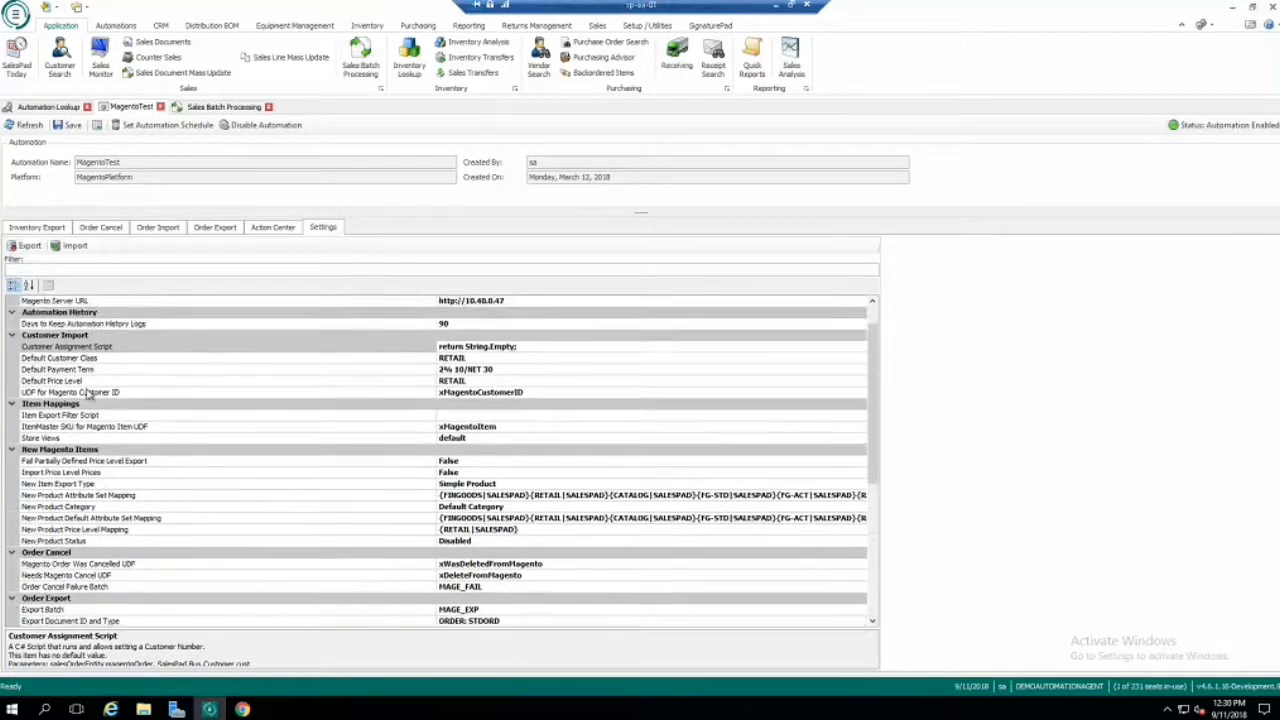
{"action": "scroll", "coordinate": [90, 395], "scroll_direction": "down", "scroll_amount": 1}
{"action": "scroll", "coordinate": [90, 395], "scroll_direction": "down", "scroll_amount": 3}
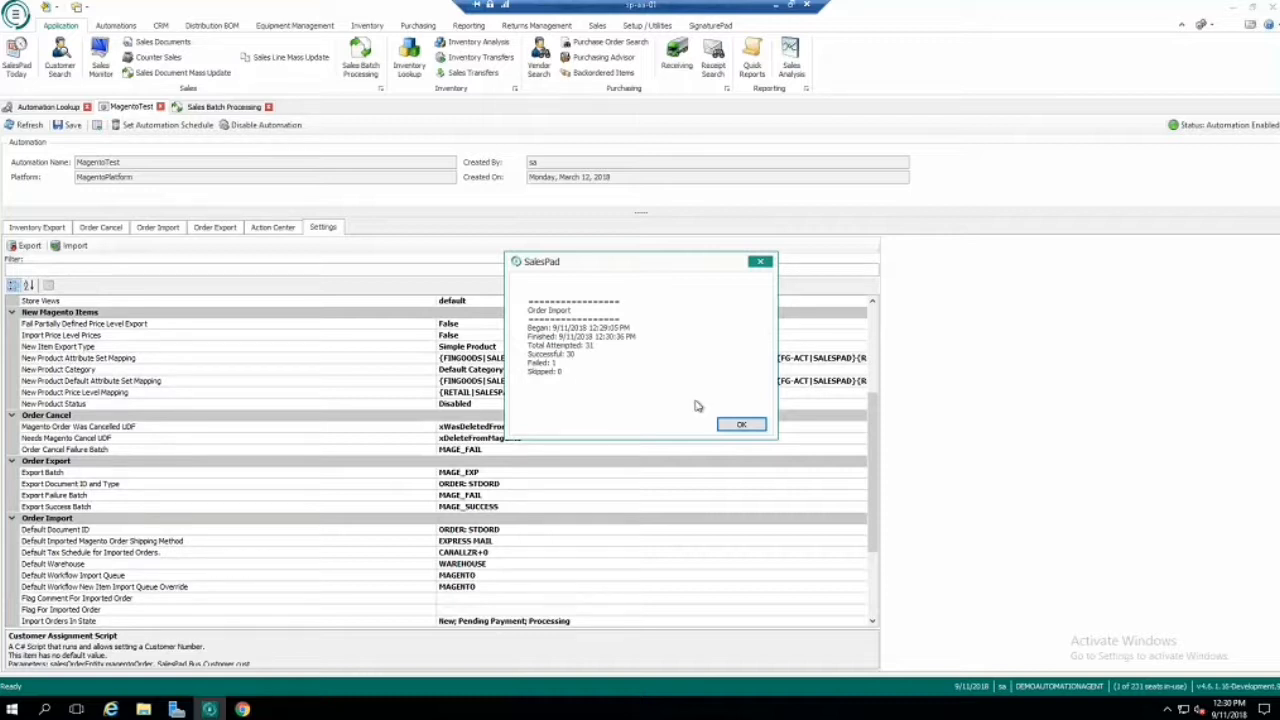
{"action": "left_click", "coordinate": [741, 424]}
{"action": "scroll", "coordinate": [286, 457], "scroll_direction": "down", "scroll_amount": 4}
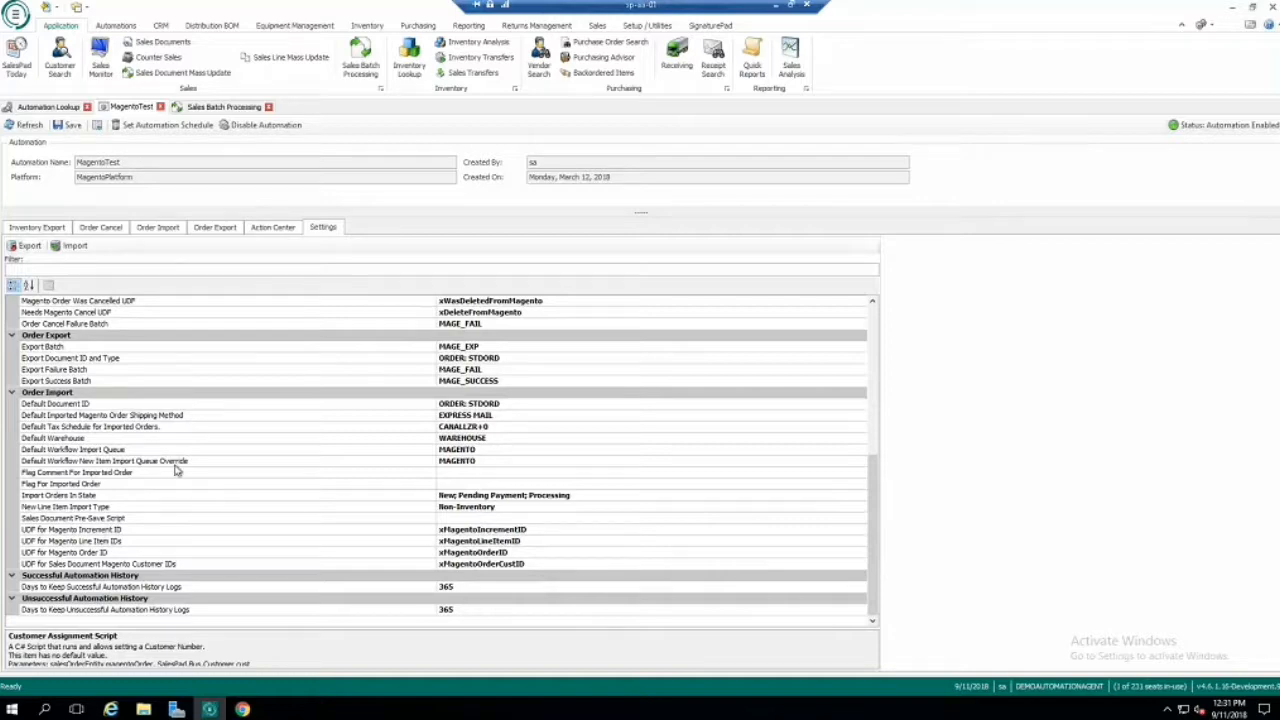
{"action": "scroll", "coordinate": [175, 470], "scroll_direction": "up", "scroll_amount": 6}
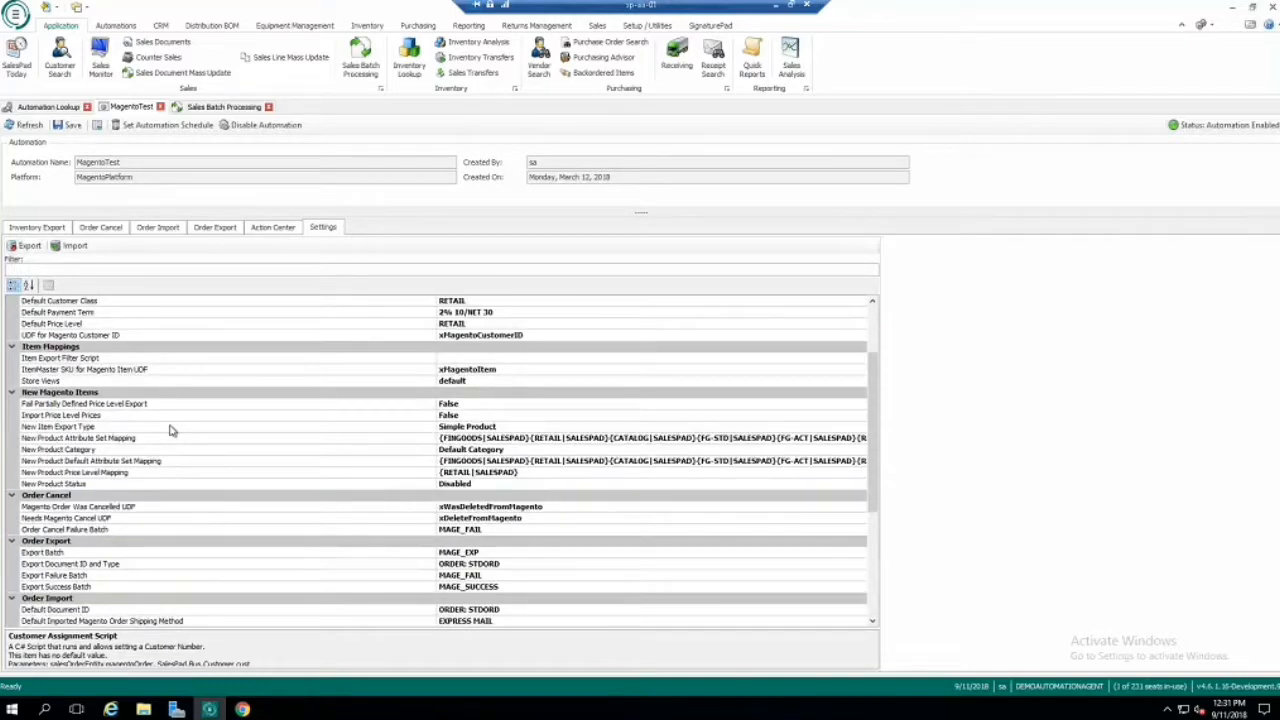
Step: View the Order Import component log and refresh the MAGENTO sales batch to review the imported orders
{"action": "left_click", "coordinate": [158, 227]}
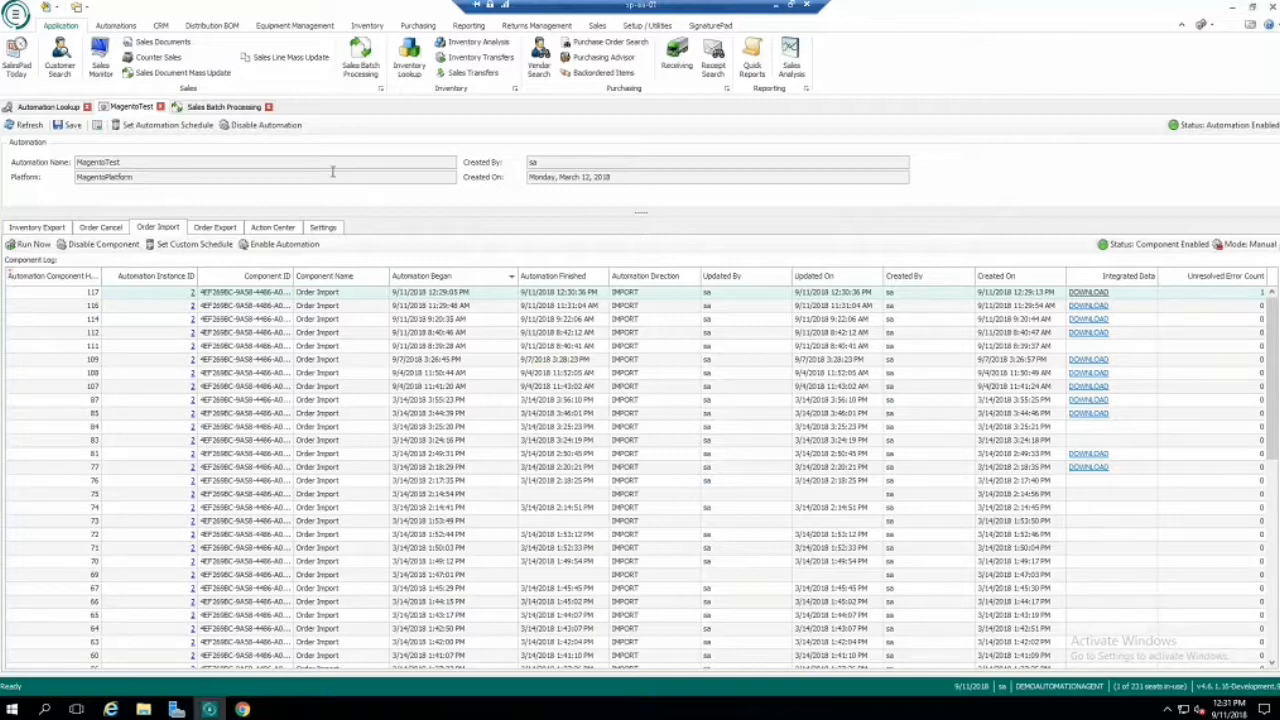
{"action": "left_click", "coordinate": [212, 107]}
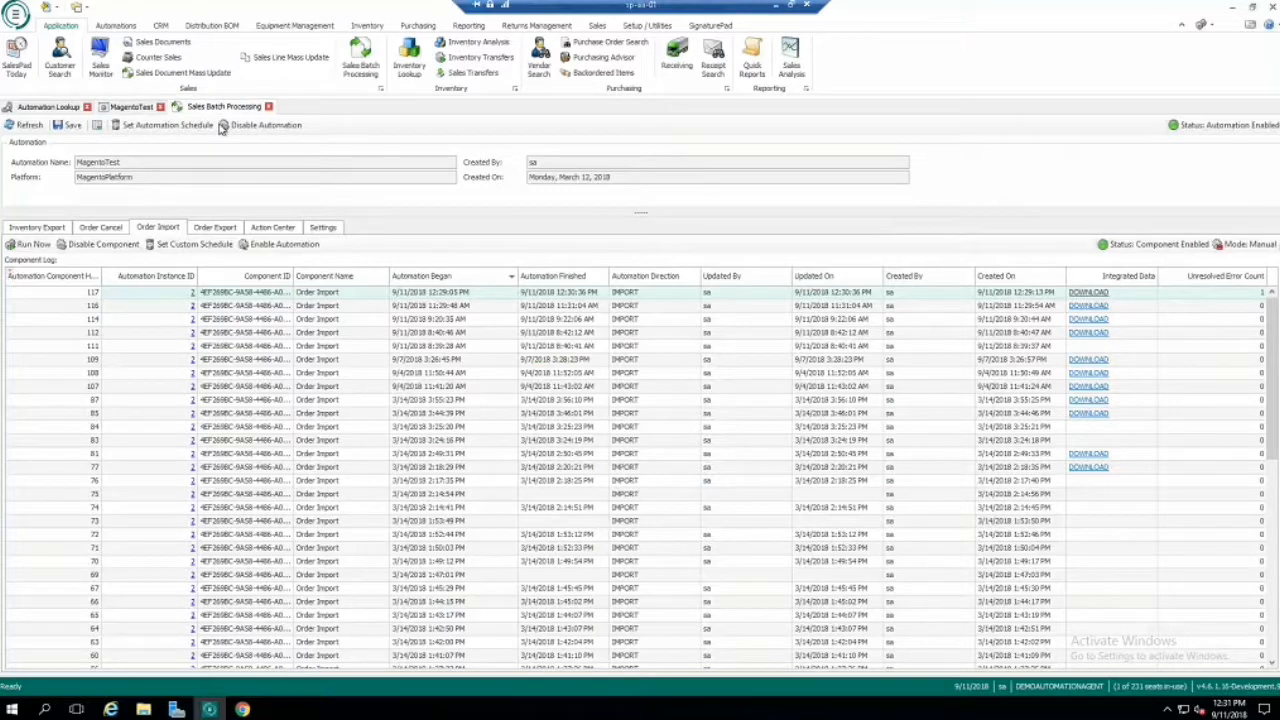
{"action": "left_click", "coordinate": [66, 125]}
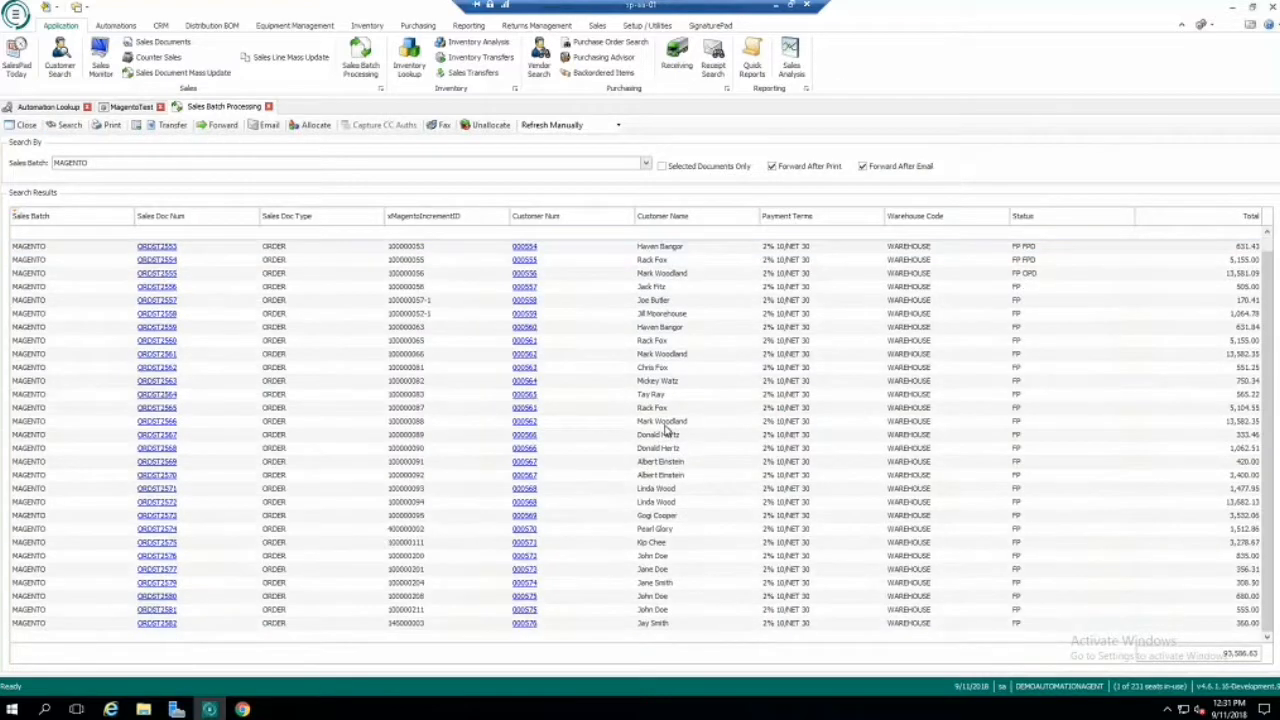
{"action": "left_click", "coordinate": [243, 709]}
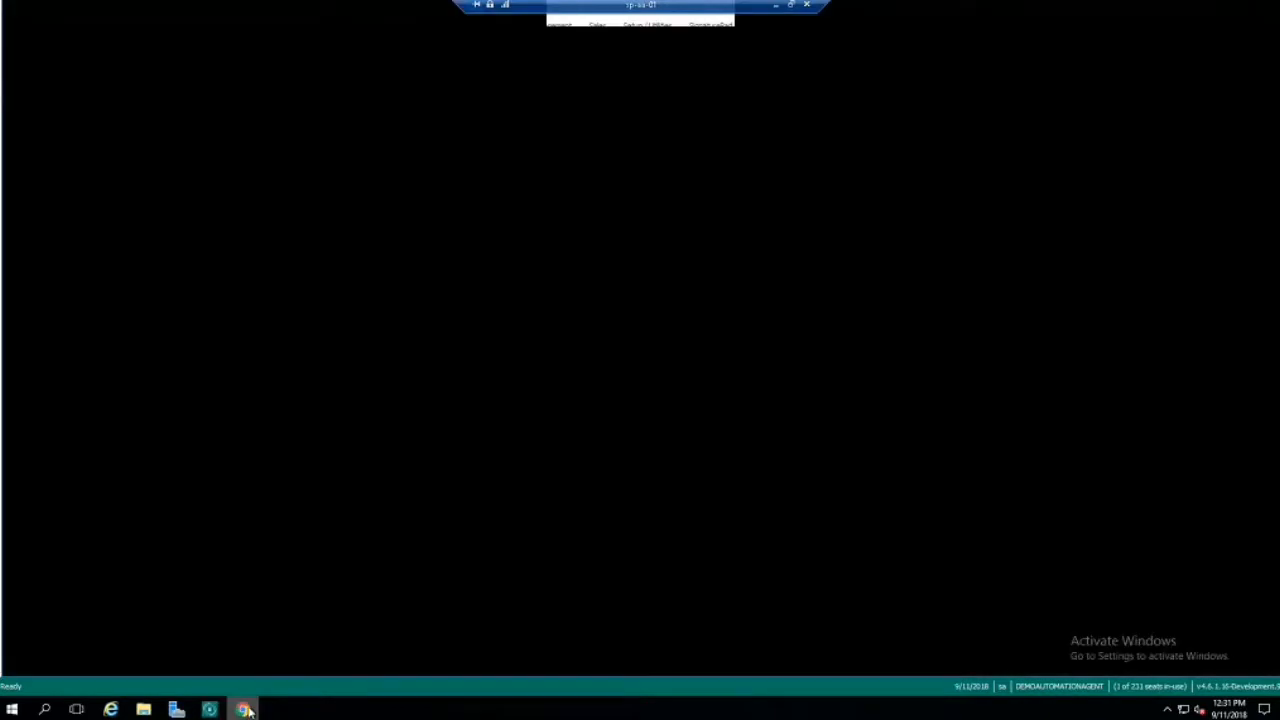
{"action": "left_click", "coordinate": [1203, 8]}
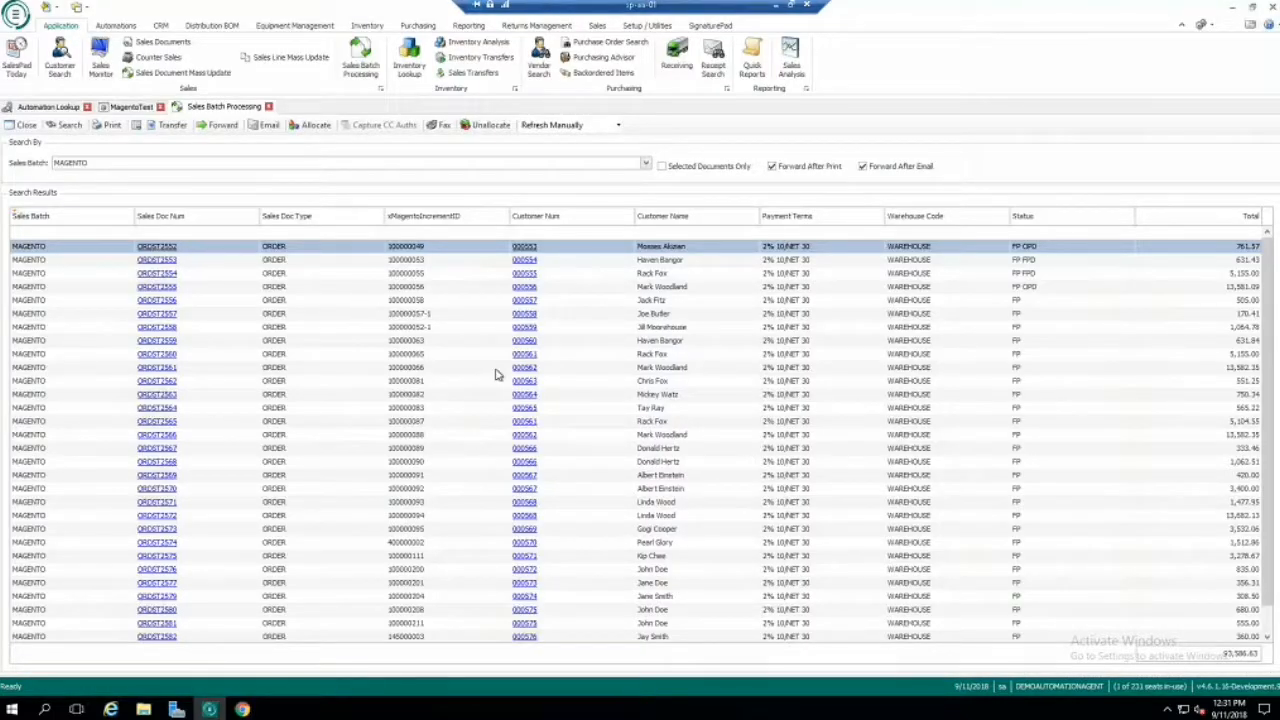
Step: Open MagentoTest's Action Center and examine the full error message of the unsuccessful import
{"action": "left_click", "coordinate": [132, 106]}
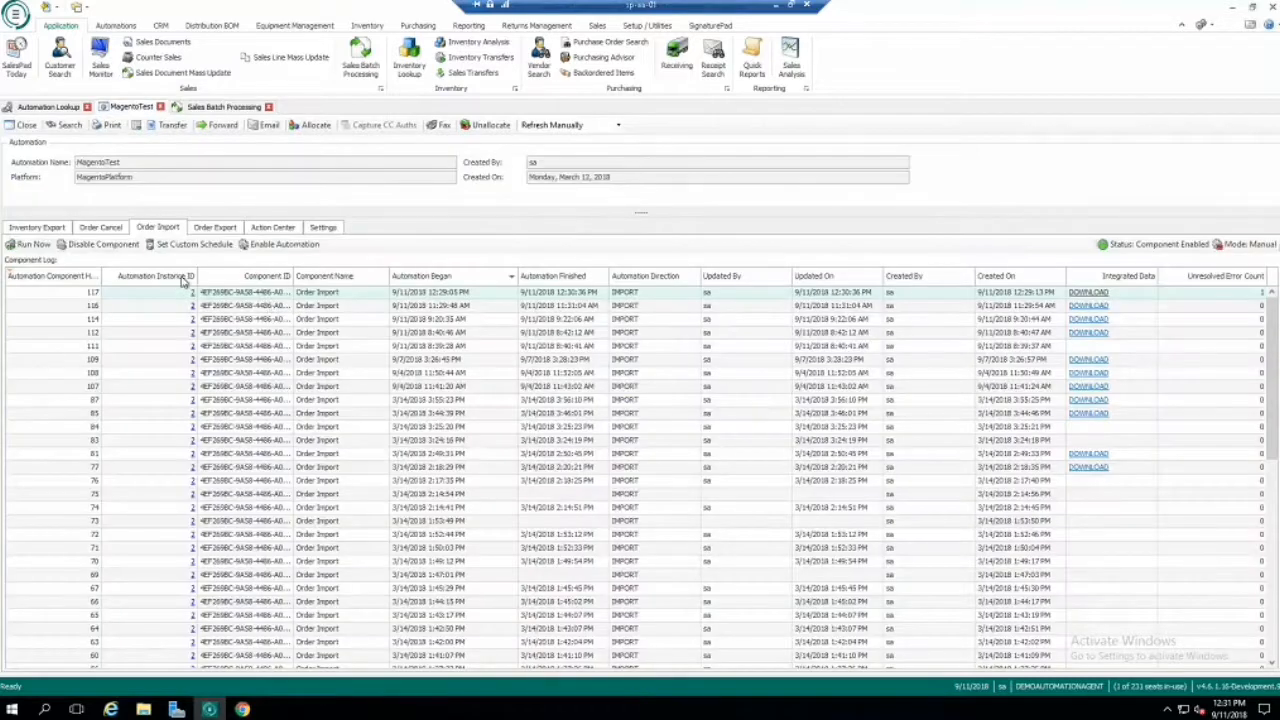
{"action": "left_click", "coordinate": [282, 227]}
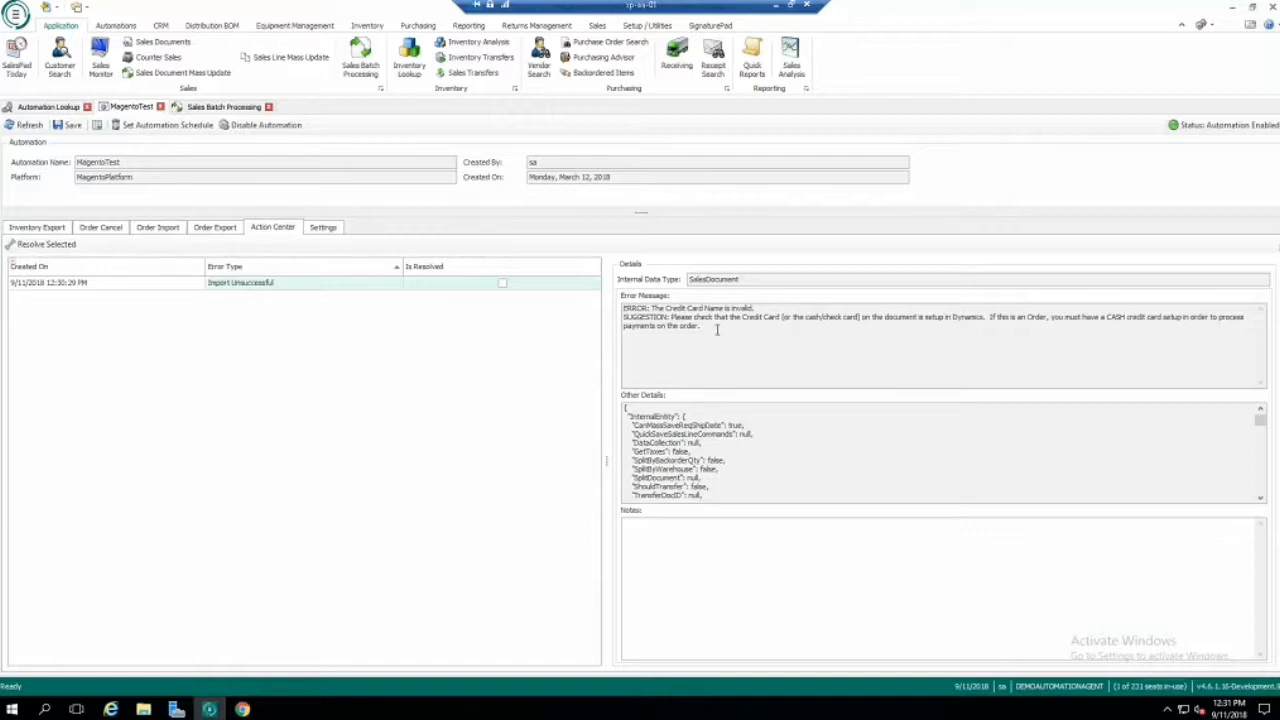
{"action": "left_click_drag", "start_coordinate": [700, 326], "coordinate": [624, 317]}
{"action": "double_click", "coordinate": [695, 355]}
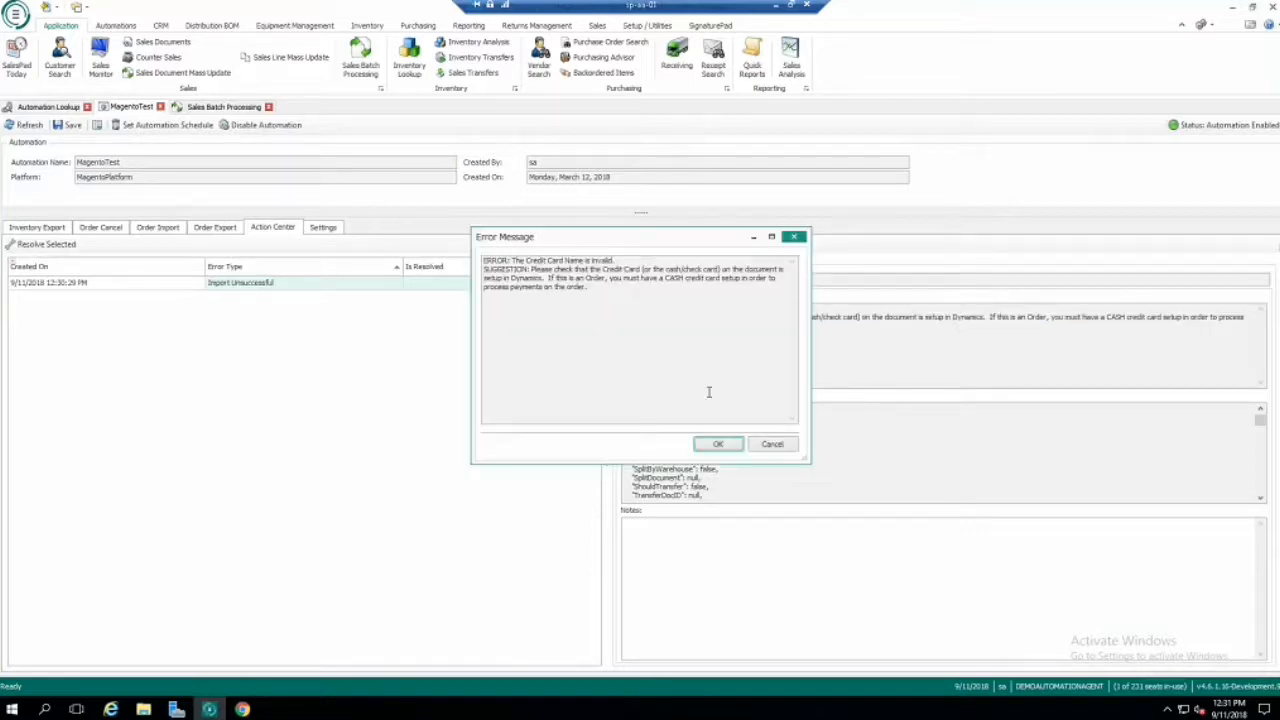
{"action": "left_click", "coordinate": [795, 237]}
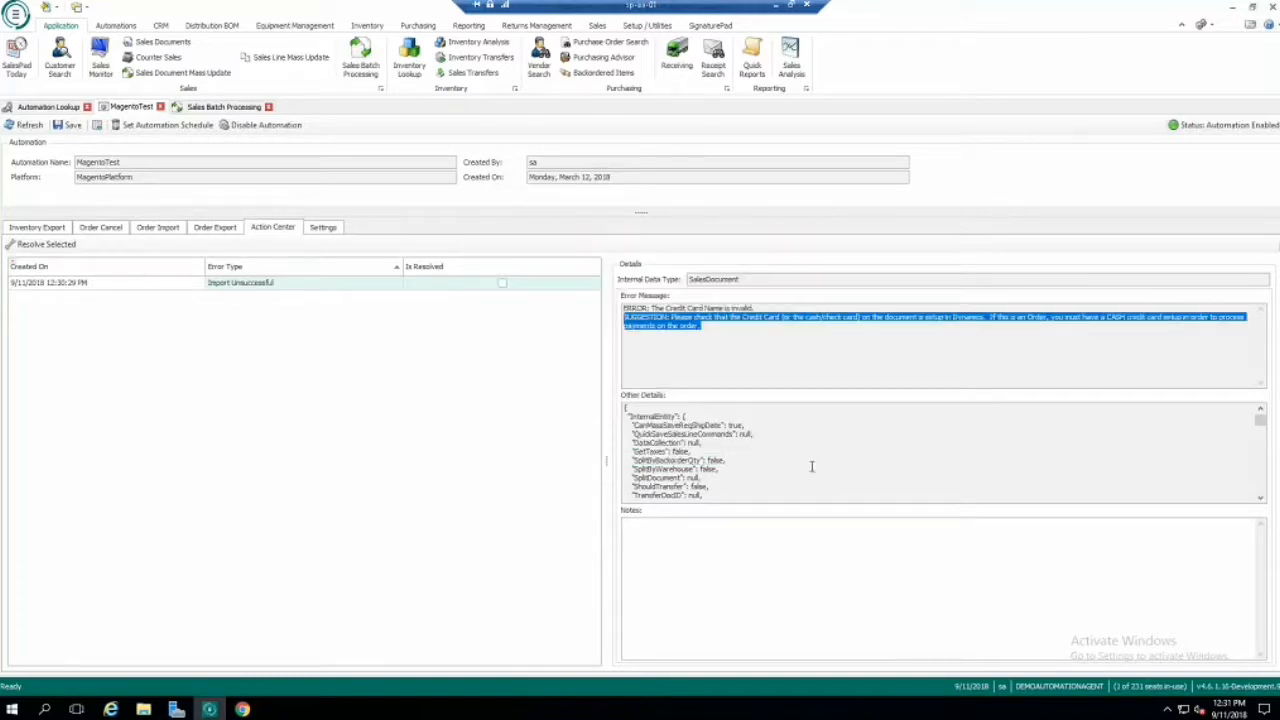
Step: Examine the unsuccessful import's Other Details, close them without changes, and mark the error as resolved
{"action": "double_click", "coordinate": [812, 466]}
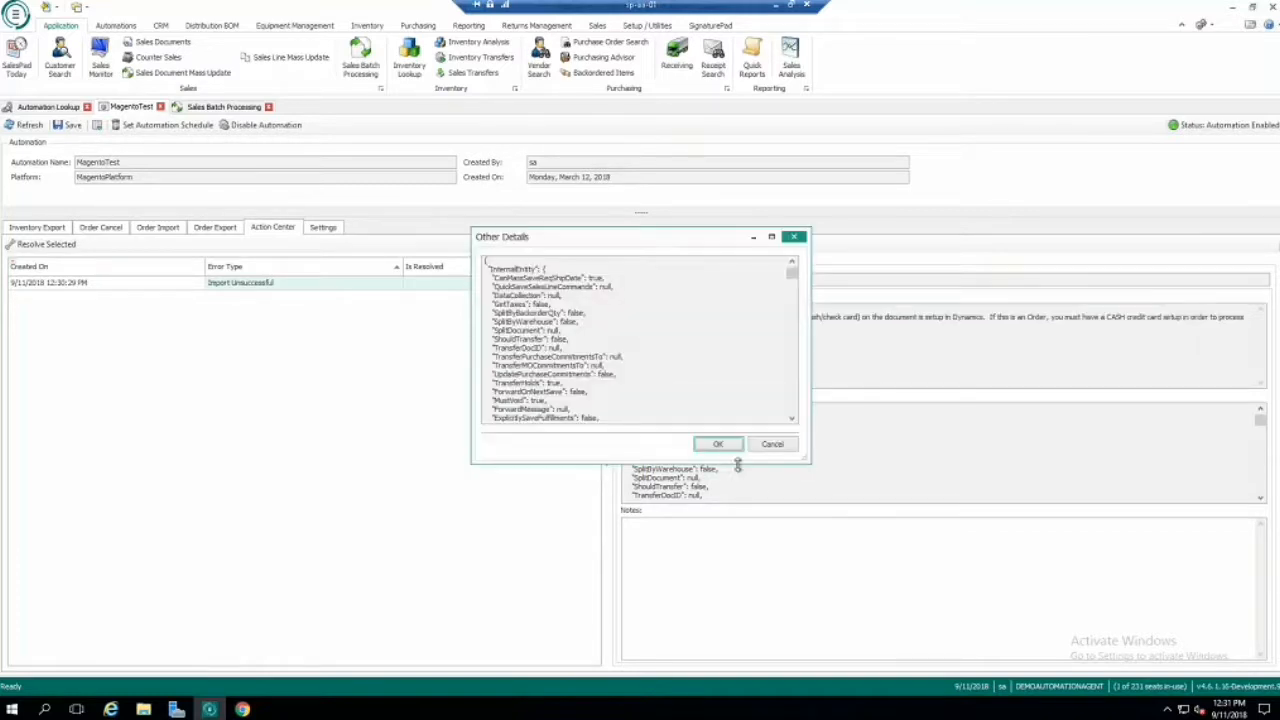
{"action": "scroll", "coordinate": [666, 349], "scroll_direction": "down", "scroll_amount": 2}
{"action": "key", "text": "ctrl+a"}
{"action": "right_click", "coordinate": [660, 360]}
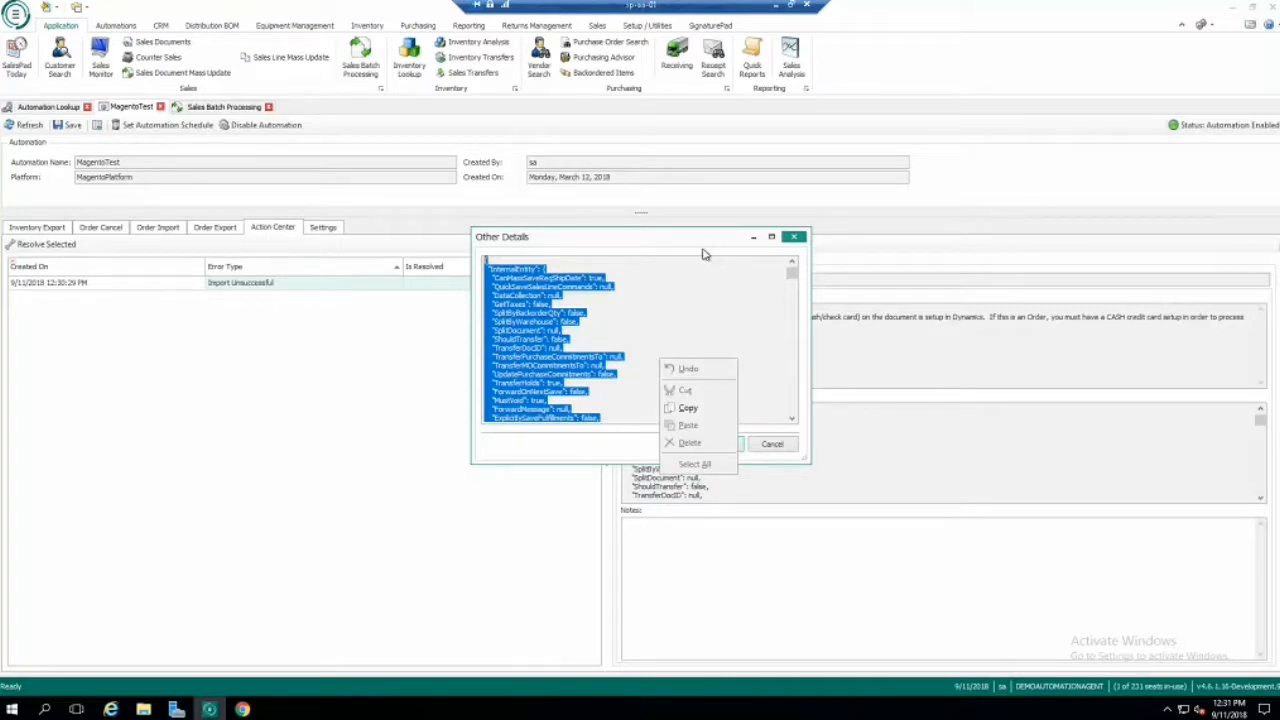
{"action": "left_click", "coordinate": [772, 347]}
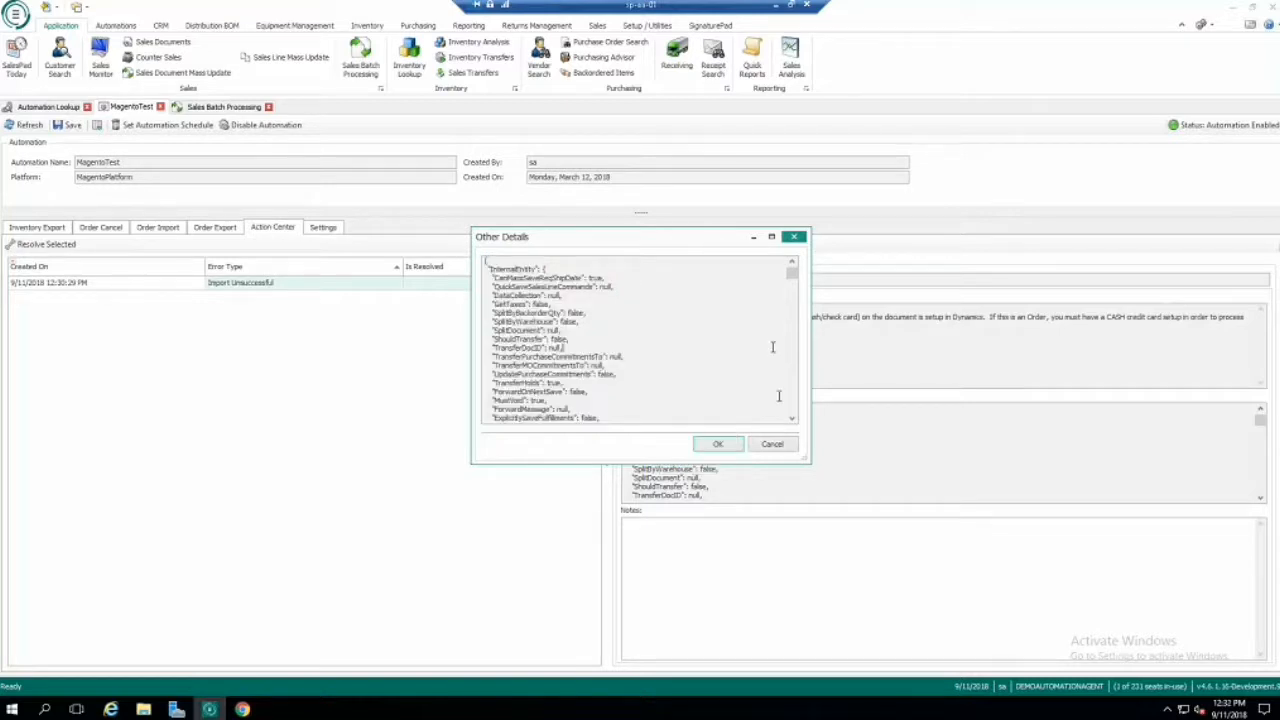
{"action": "left_click", "coordinate": [776, 448]}
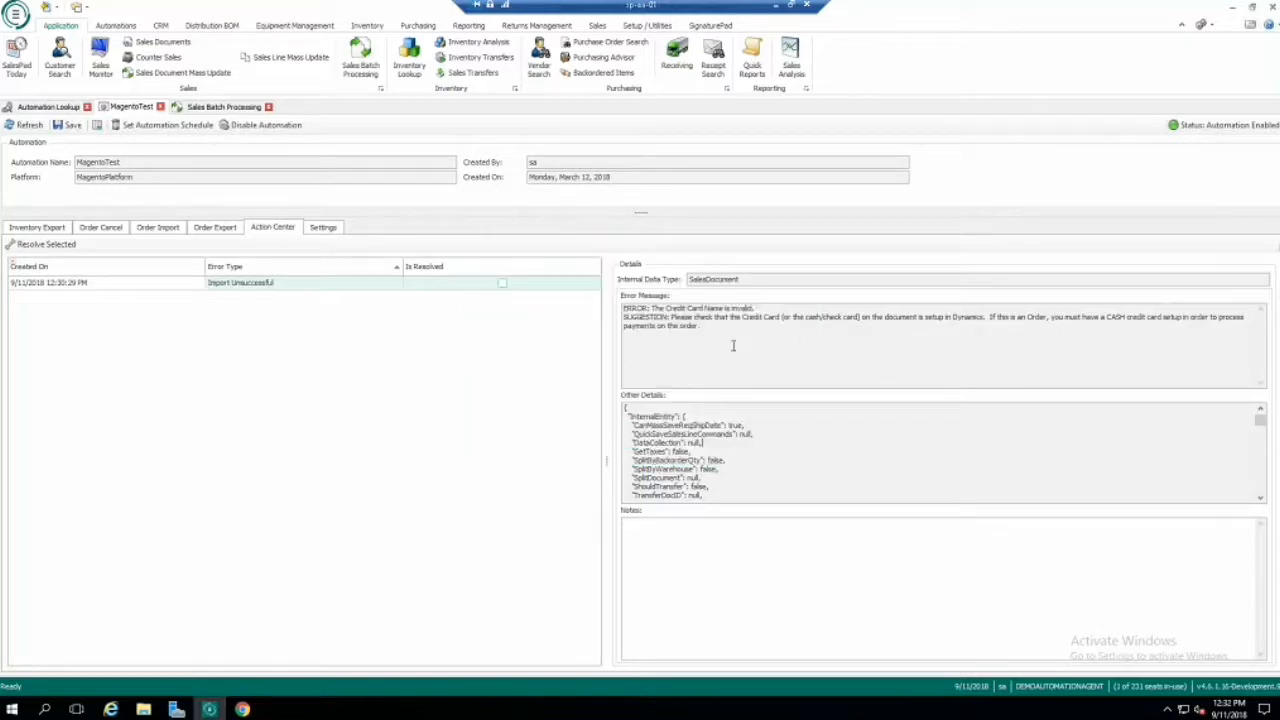
{"action": "left_click", "coordinate": [503, 285]}
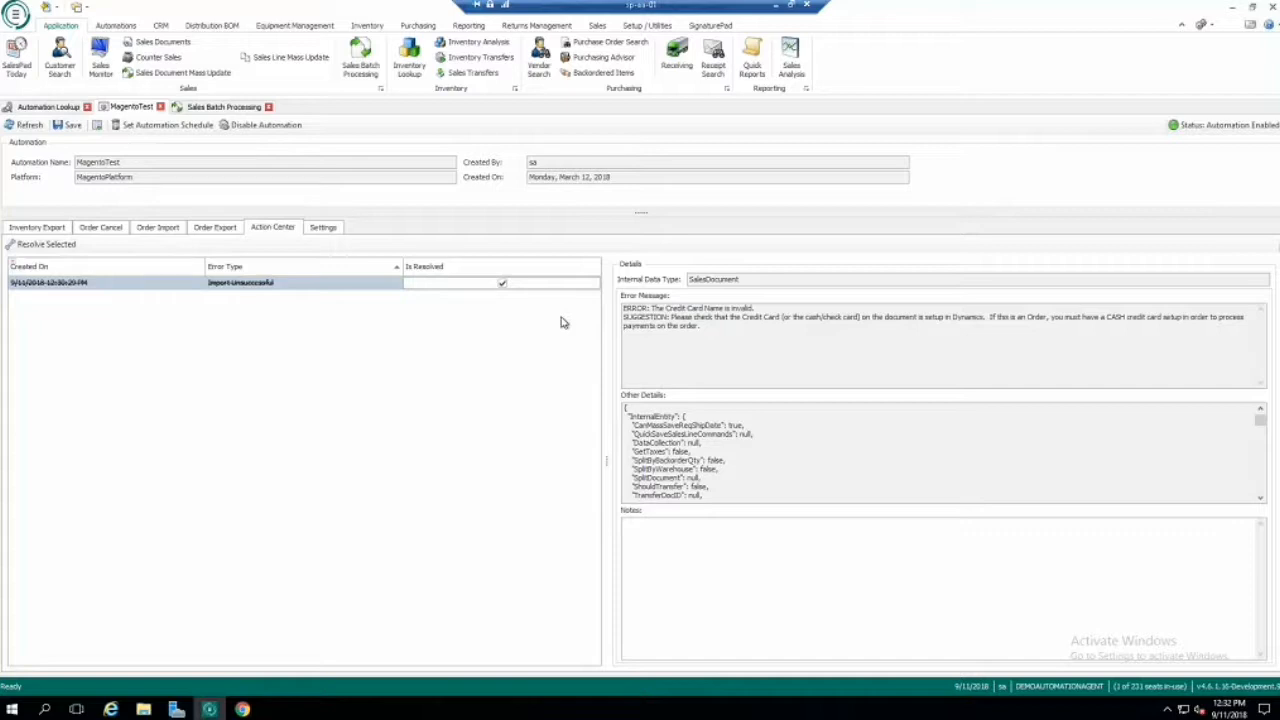
Step: Select the Private Sales Website order in the MAGENTO batch and compare it with its entry in Magento's order list in Chrome
{"action": "left_click", "coordinate": [213, 108]}
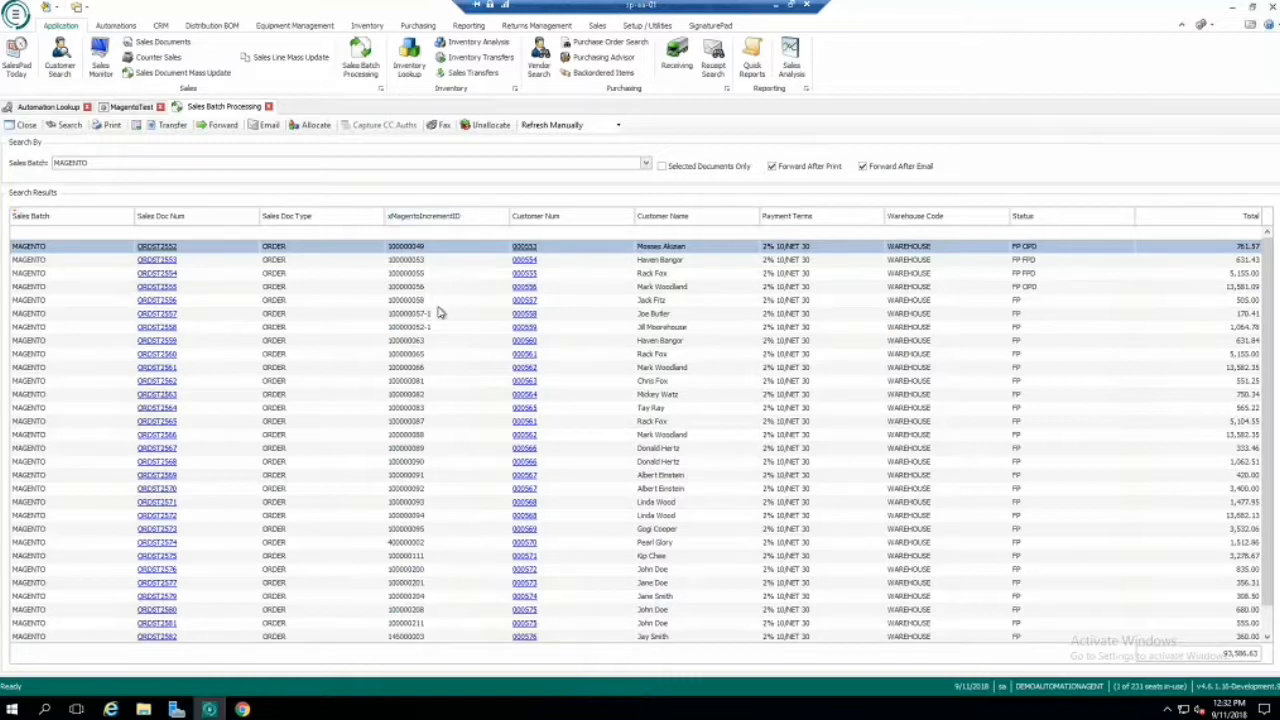
{"action": "left_click", "coordinate": [415, 530]}
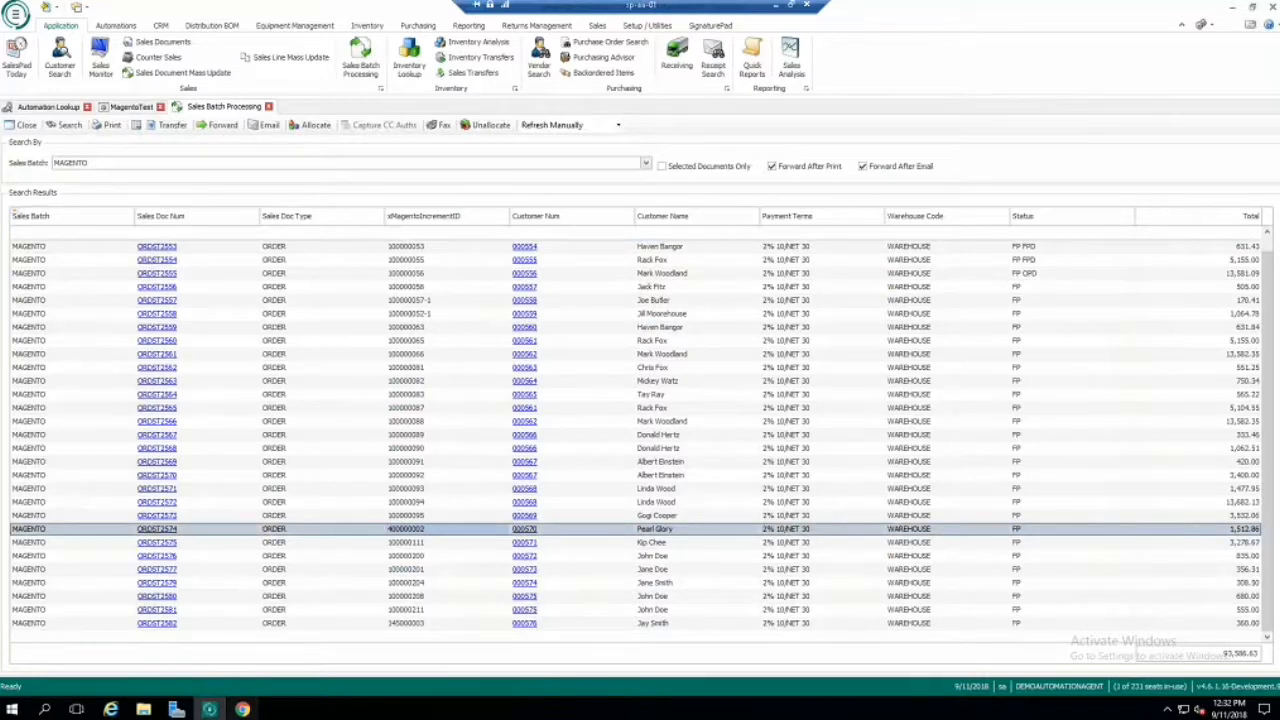
{"action": "left_click", "coordinate": [242, 709]}
{"action": "scroll", "coordinate": [203, 522], "scroll_direction": "down", "scroll_amount": 4}
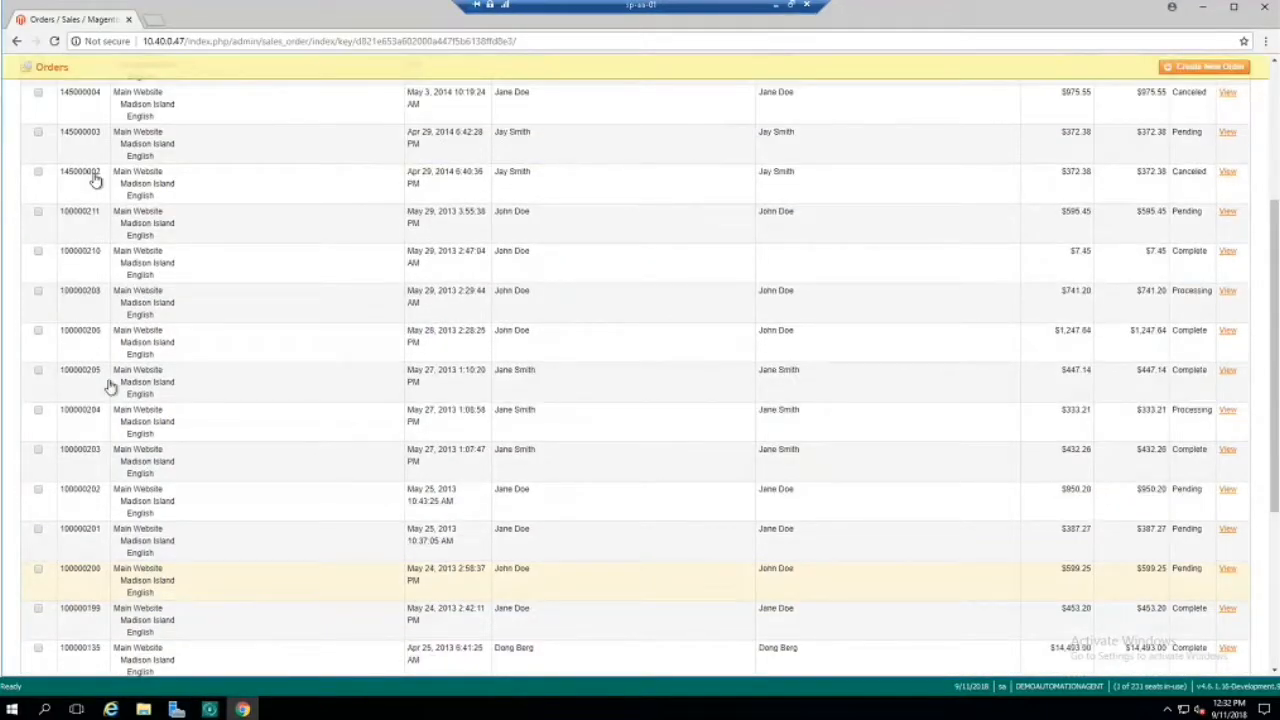
{"action": "scroll", "coordinate": [90, 520], "scroll_direction": "down", "scroll_amount": 1}
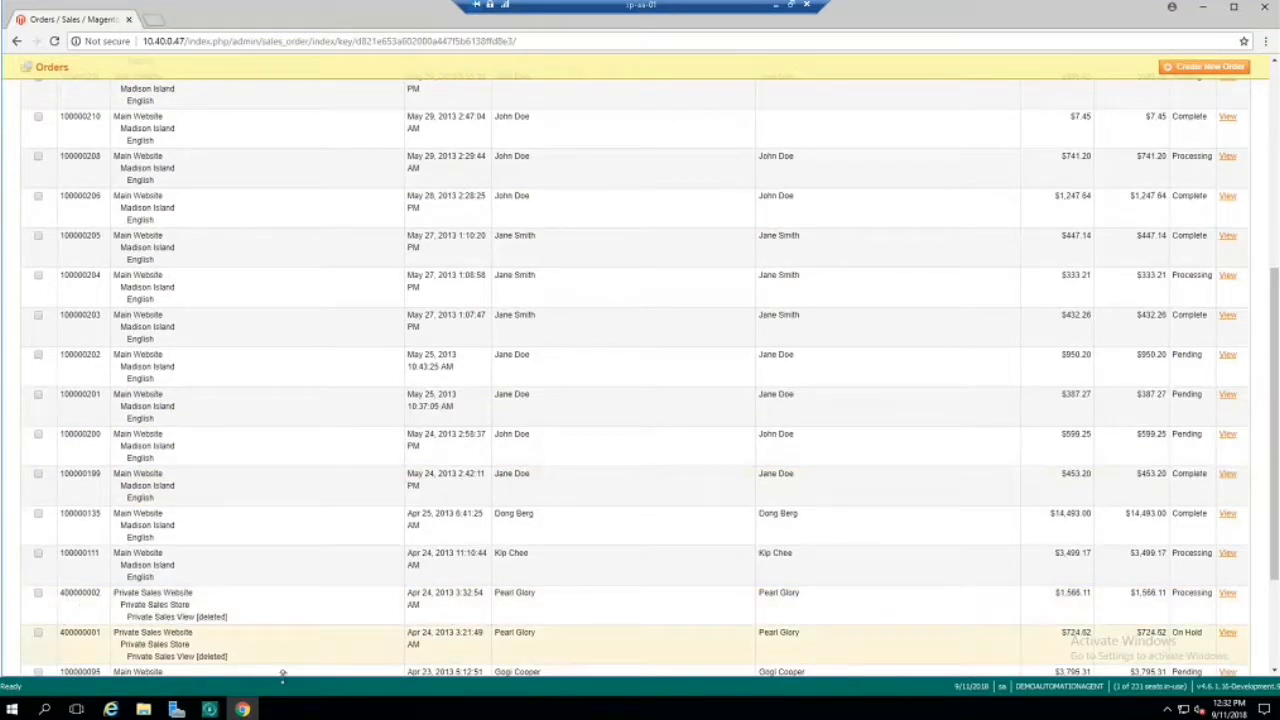
{"action": "left_click", "coordinate": [209, 709]}
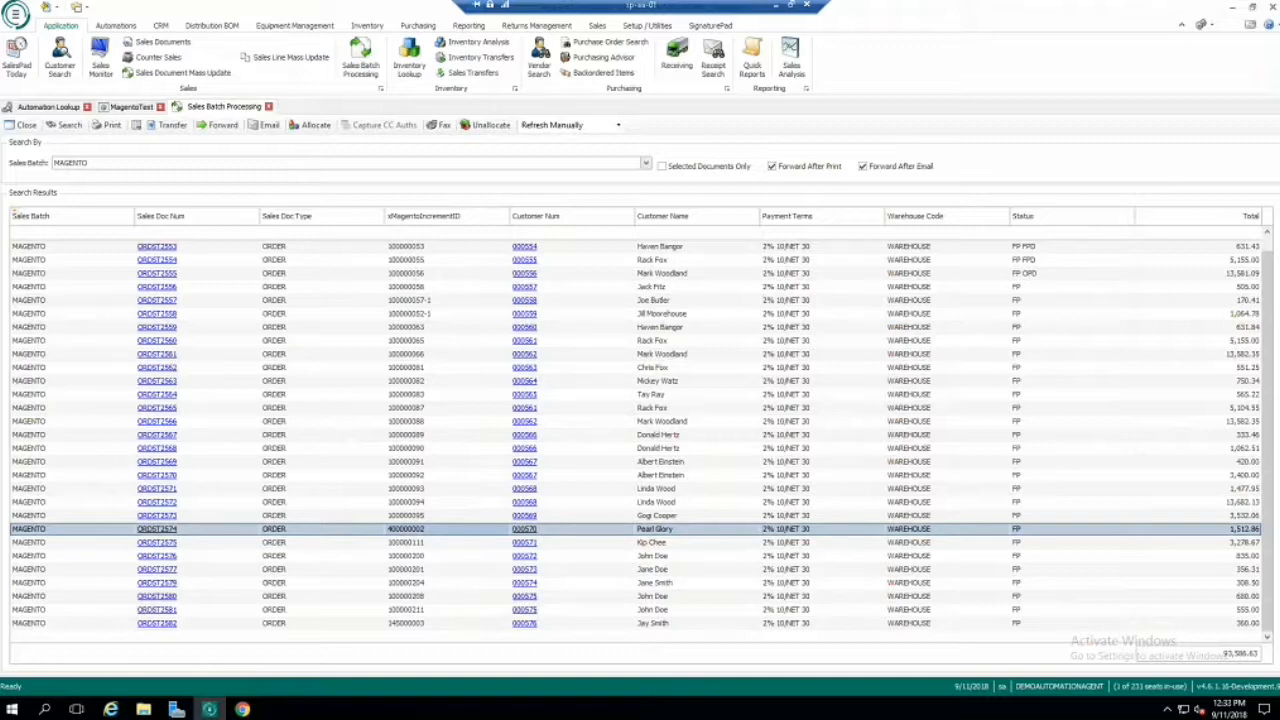
{"action": "left_click", "coordinate": [242, 709]}
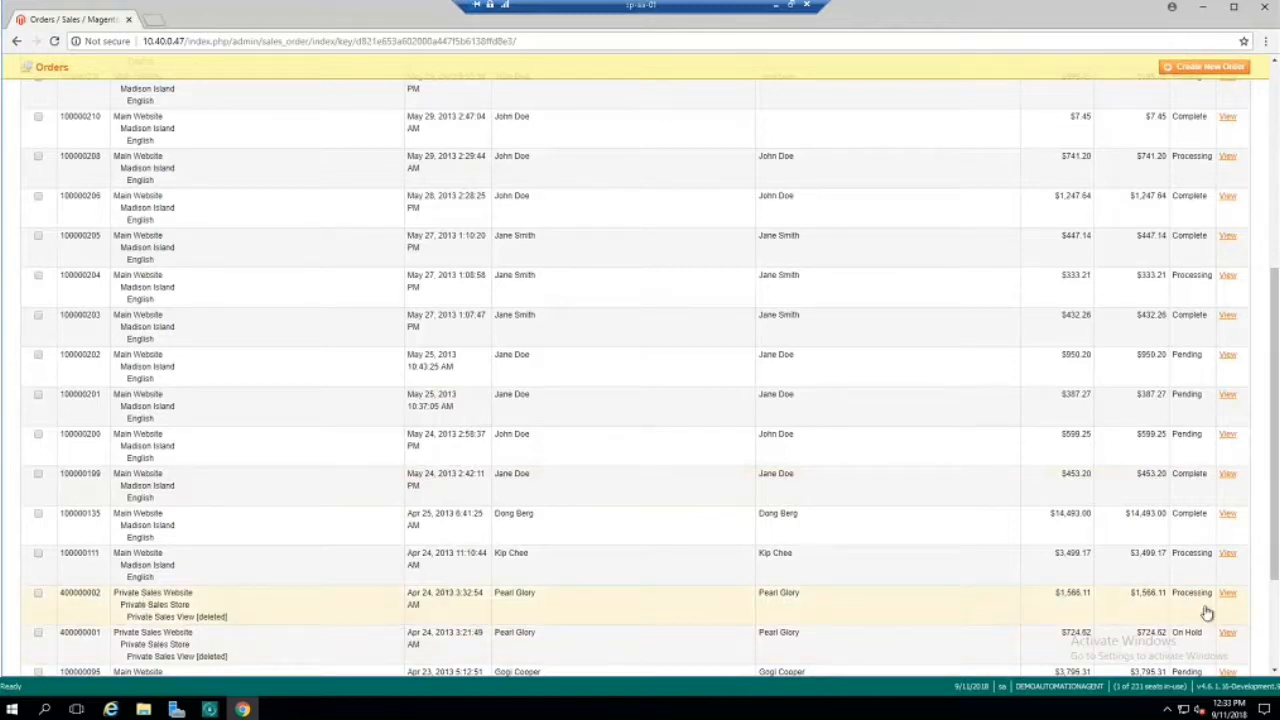
Step: Return to SalesPad, open the selected Private Sales Website order and delete it, choosing to delete it from Magento too
{"action": "left_click", "coordinate": [209, 709]}
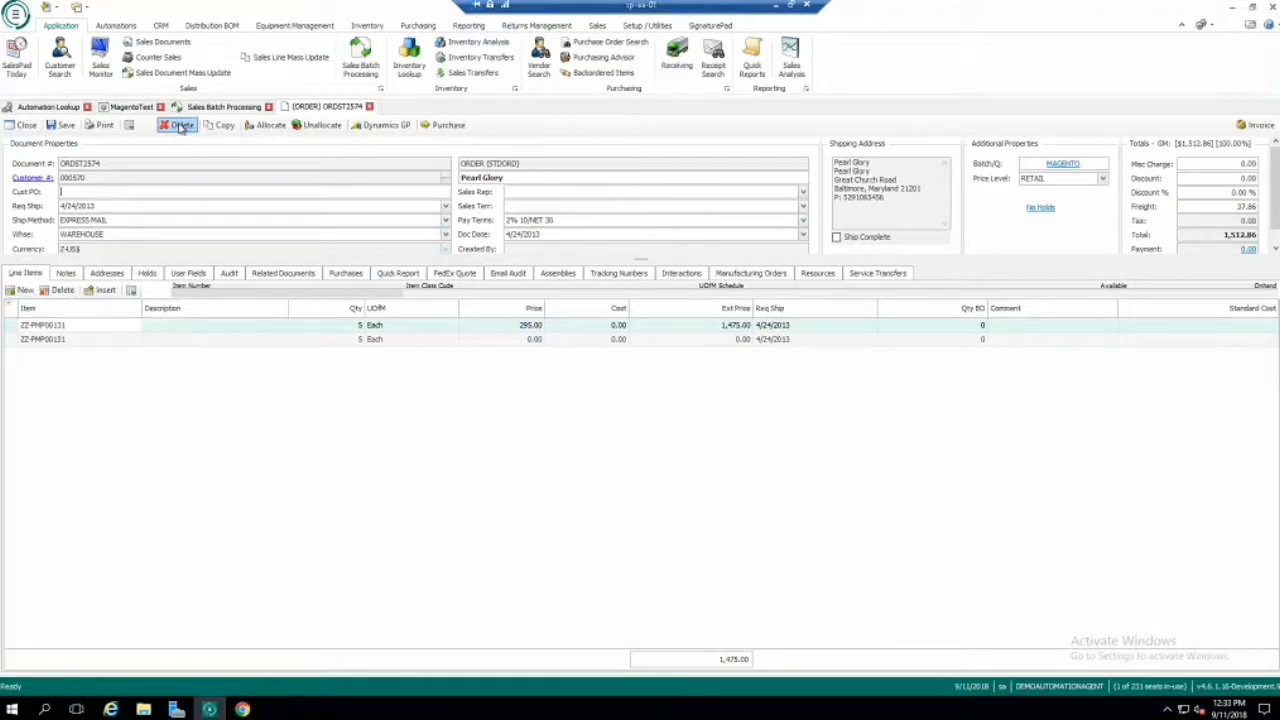
{"action": "left_click", "coordinate": [180, 126]}
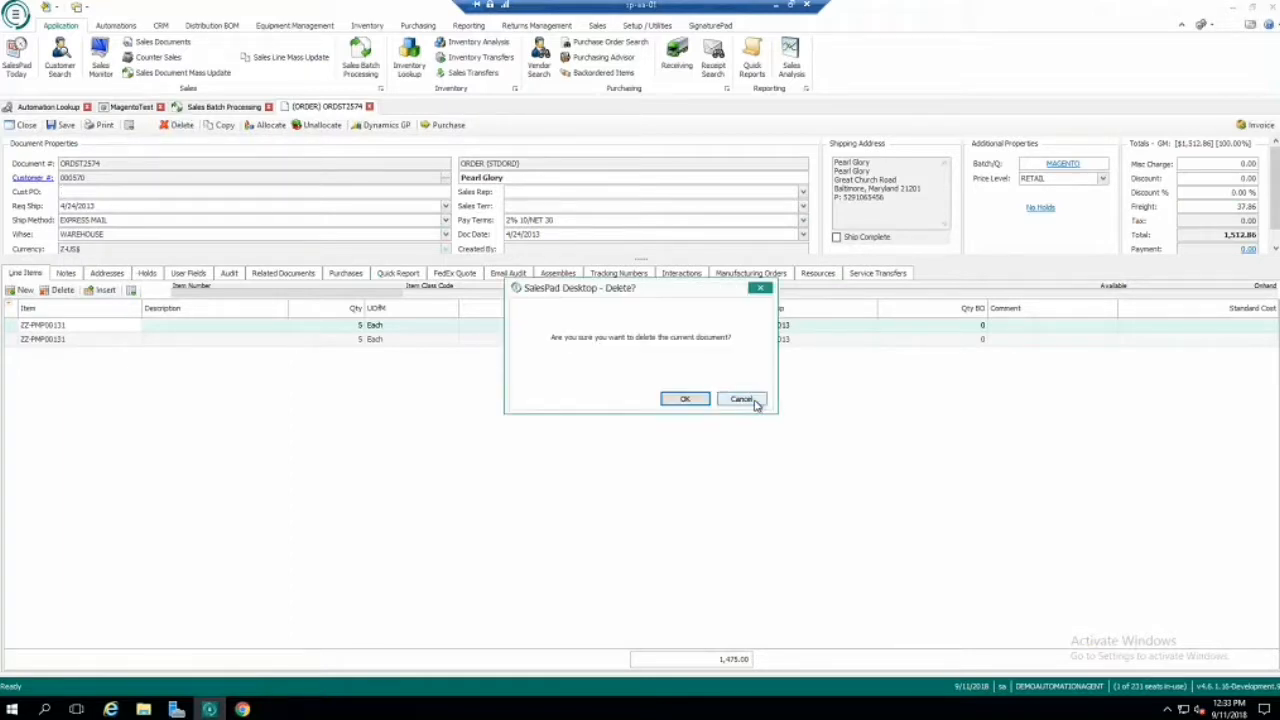
{"action": "left_click", "coordinate": [684, 400]}
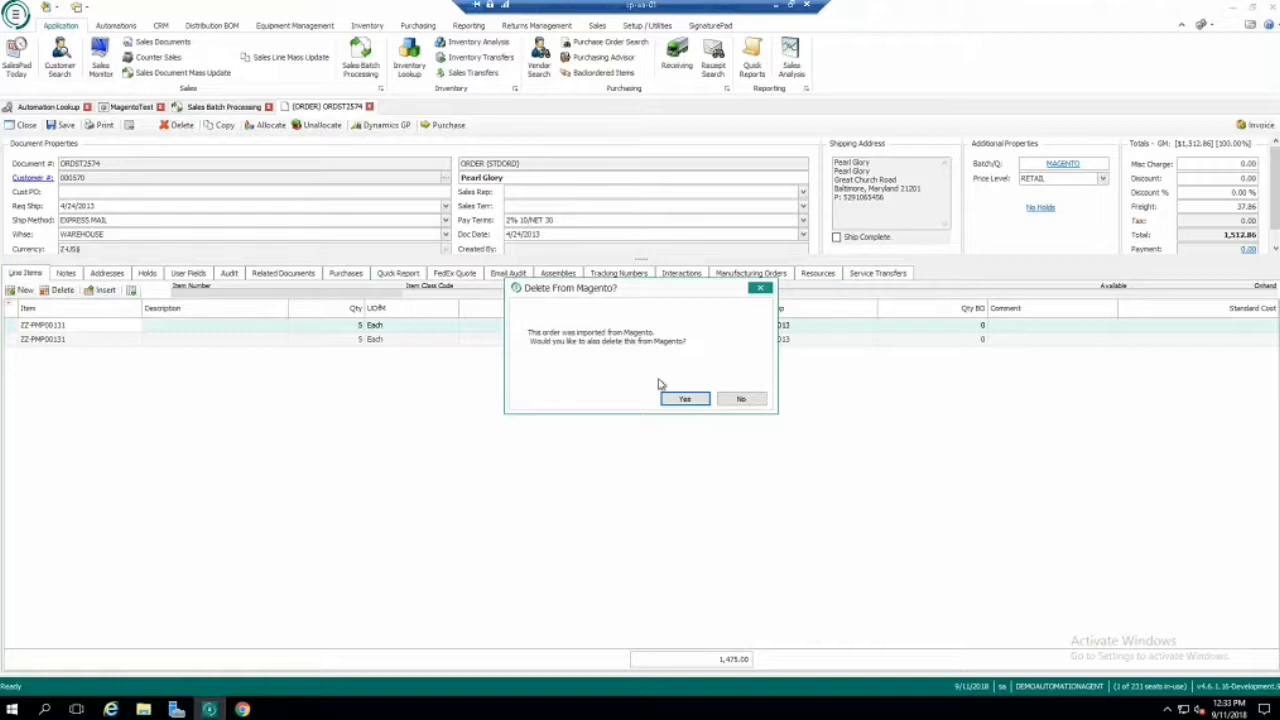
{"action": "left_click", "coordinate": [685, 398]}
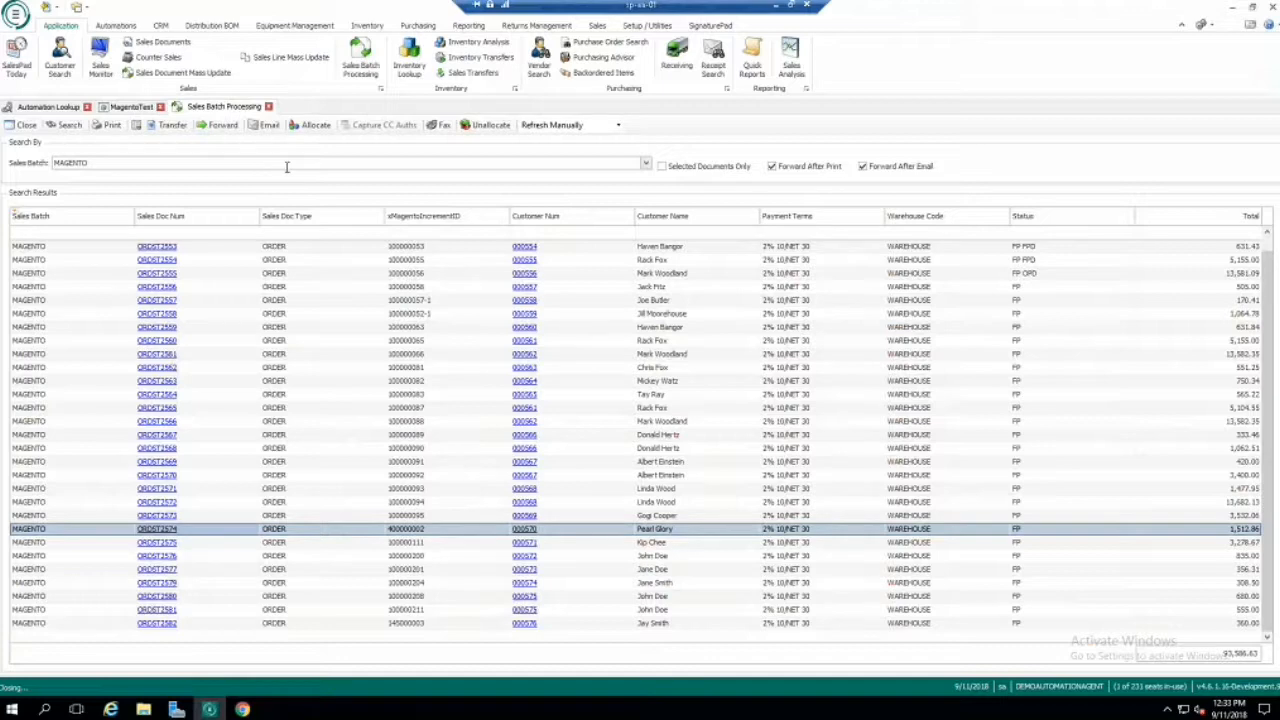
Step: Run the Order Cancel component of the MagentoTest automation and dismiss its run summary
{"action": "left_click", "coordinate": [140, 106]}
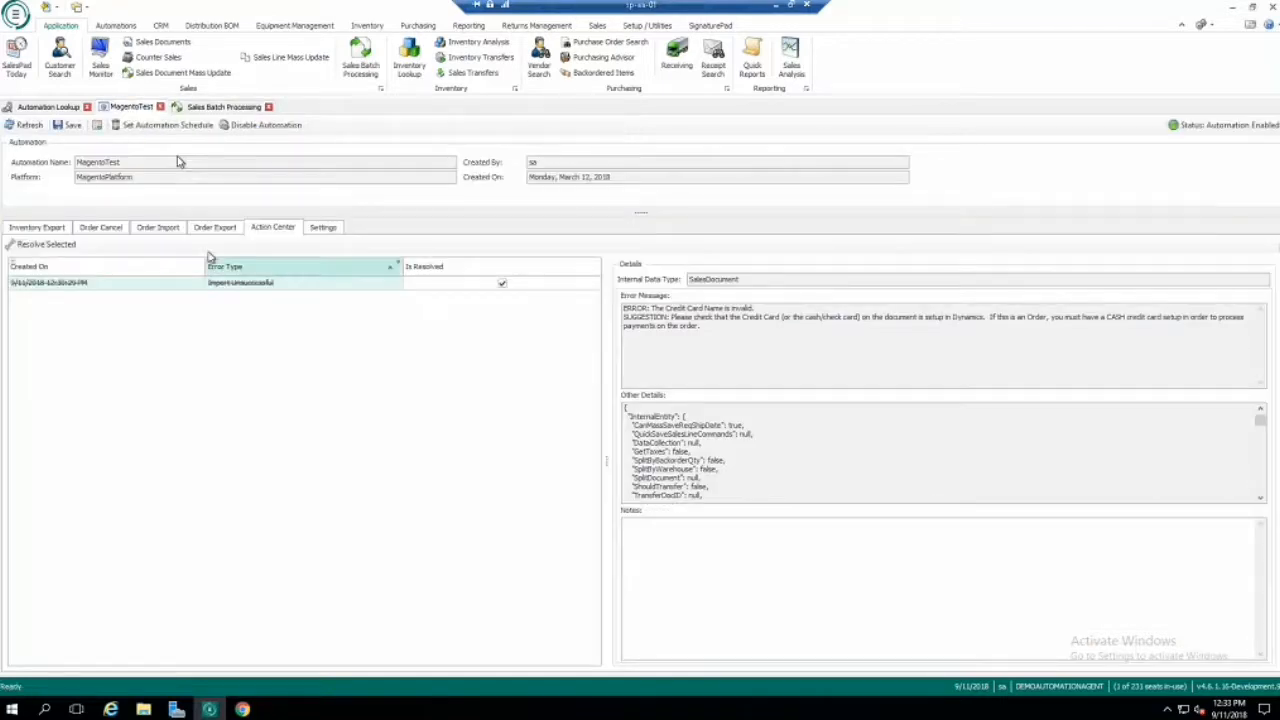
{"action": "left_click", "coordinate": [104, 230]}
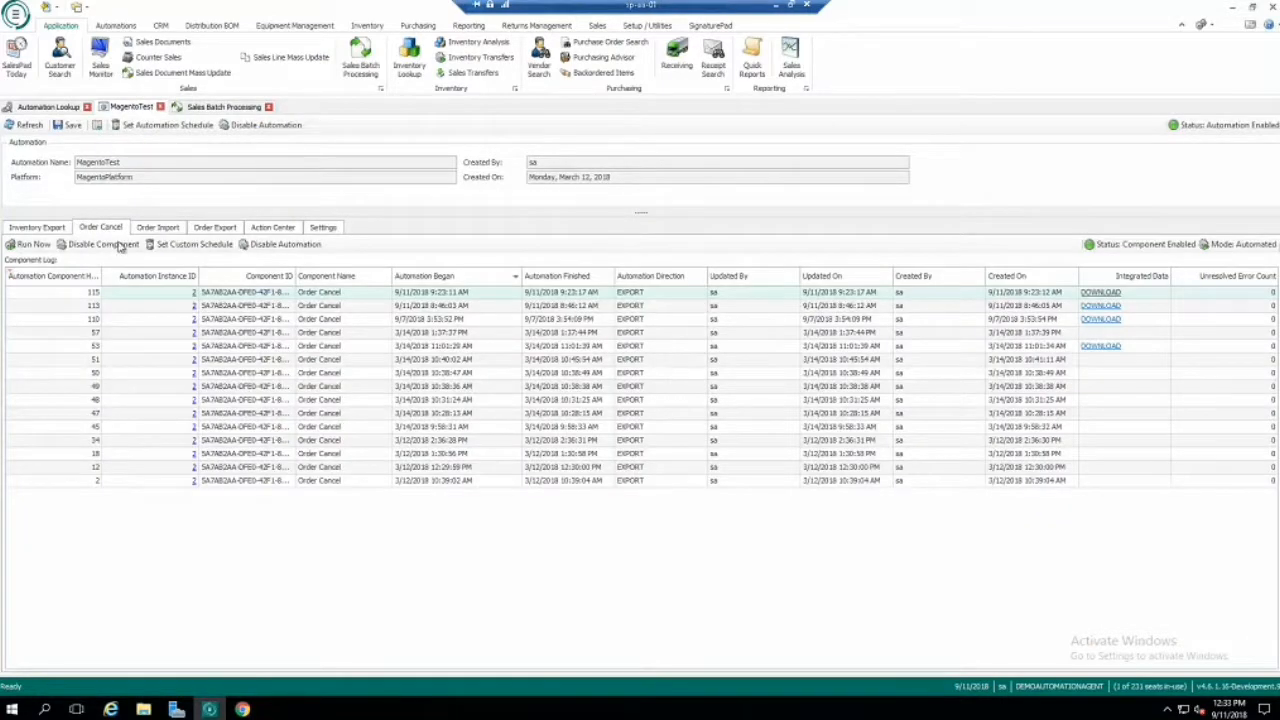
{"action": "left_click", "coordinate": [30, 245]}
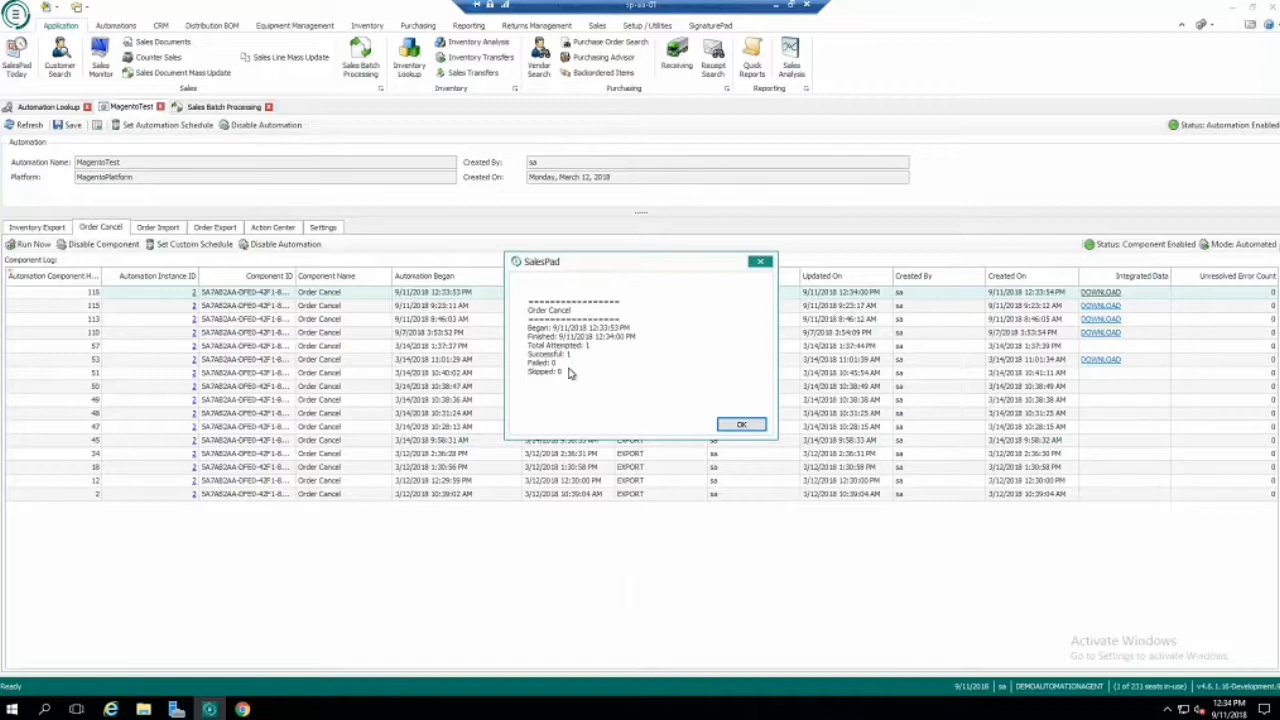
{"action": "left_click", "coordinate": [739, 425]}
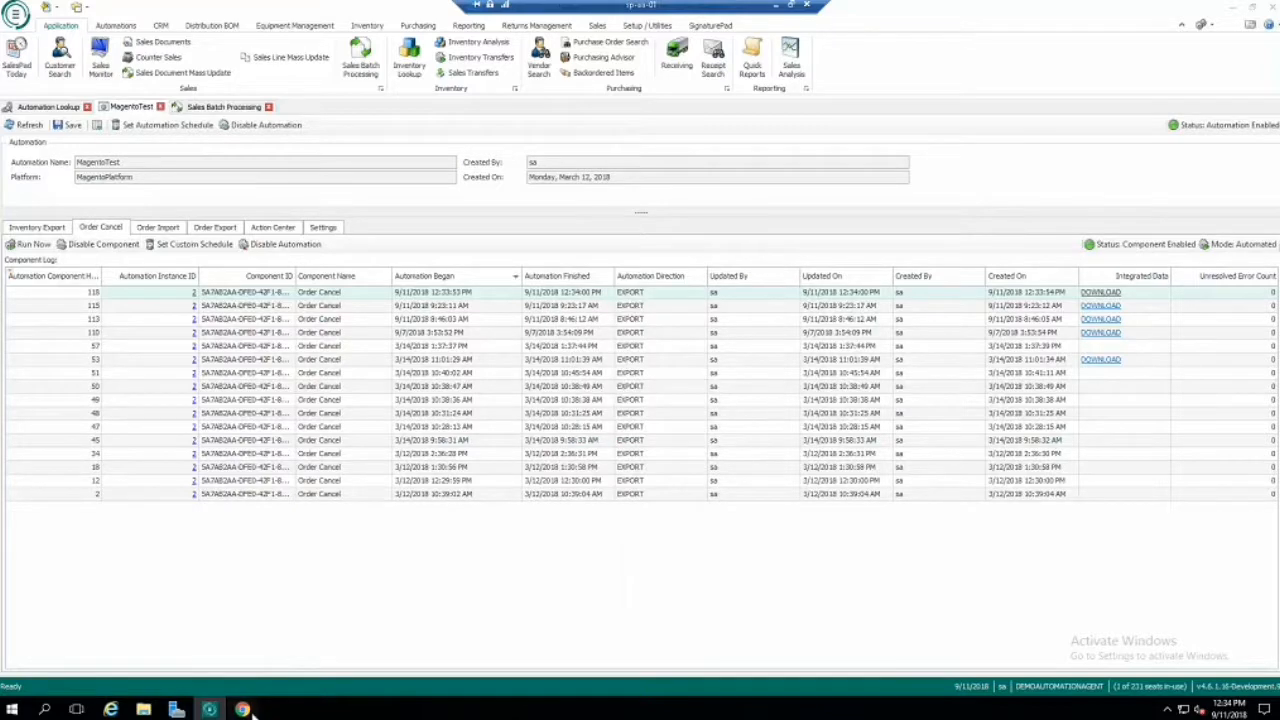
Step: Switch to Magento in Chrome, reload the order list and check the deleted Private Sales Website order's status
{"action": "left_click", "coordinate": [246, 709]}
{"action": "scroll", "coordinate": [134, 640], "scroll_direction": "down", "scroll_amount": 2}
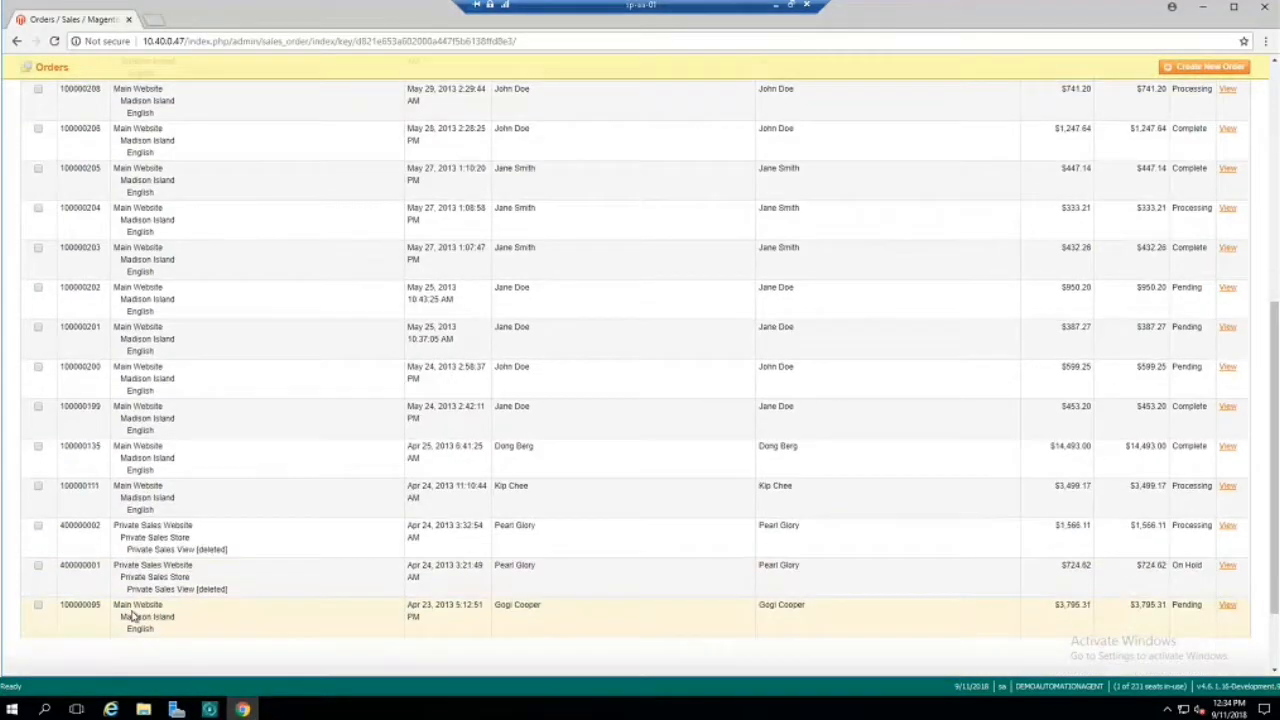
{"action": "scroll", "coordinate": [110, 520], "scroll_direction": "up", "scroll_amount": 1}
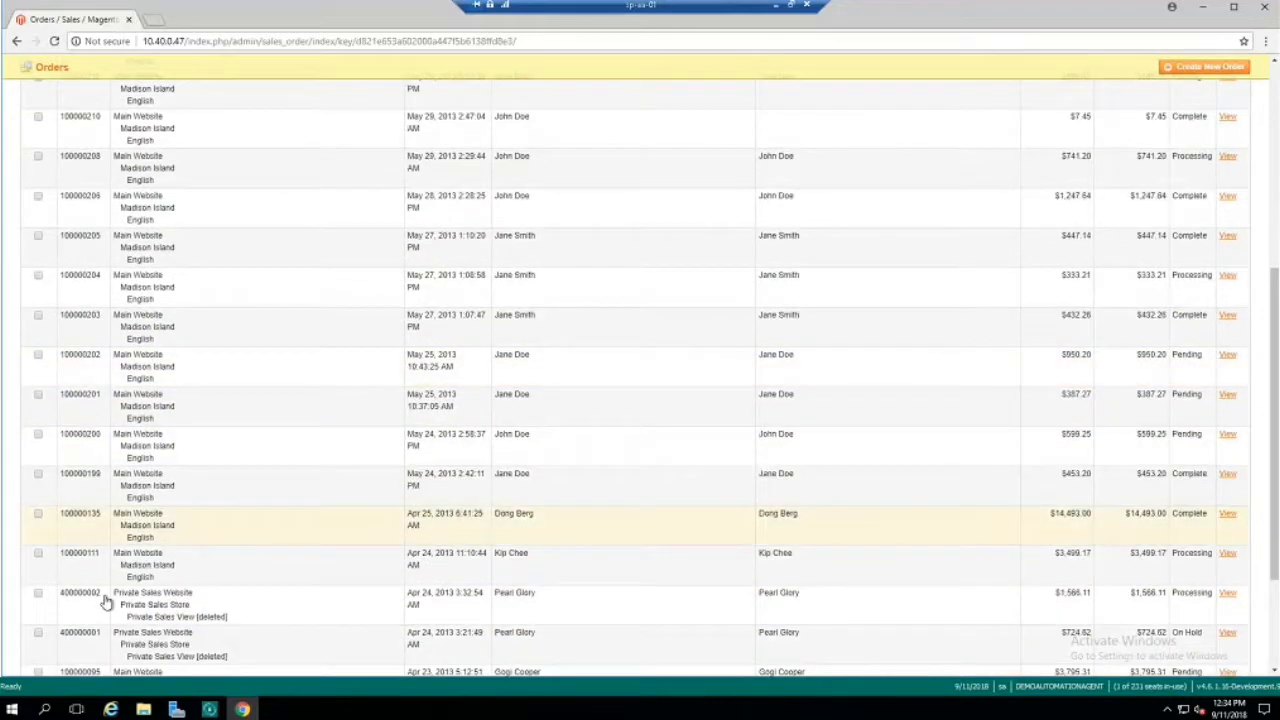
{"action": "left_click", "coordinate": [65, 49]}
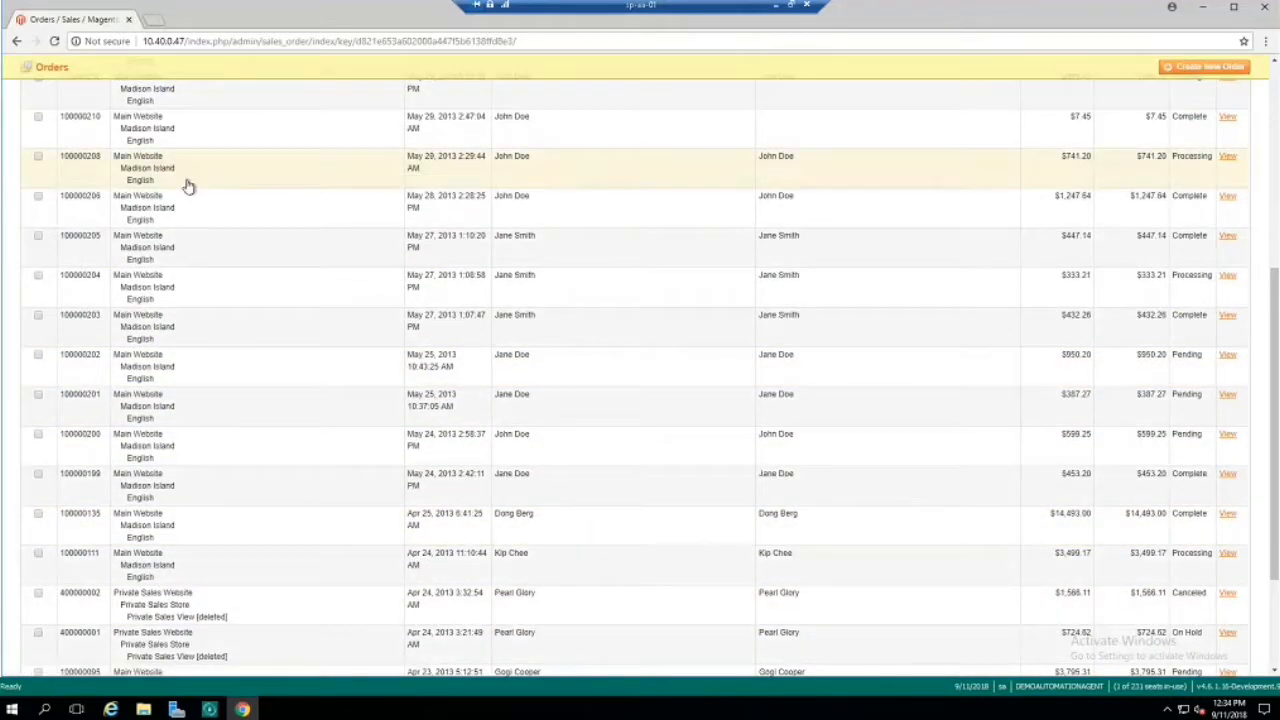
{"action": "scroll", "coordinate": [171, 600], "scroll_direction": "down", "scroll_amount": 1}
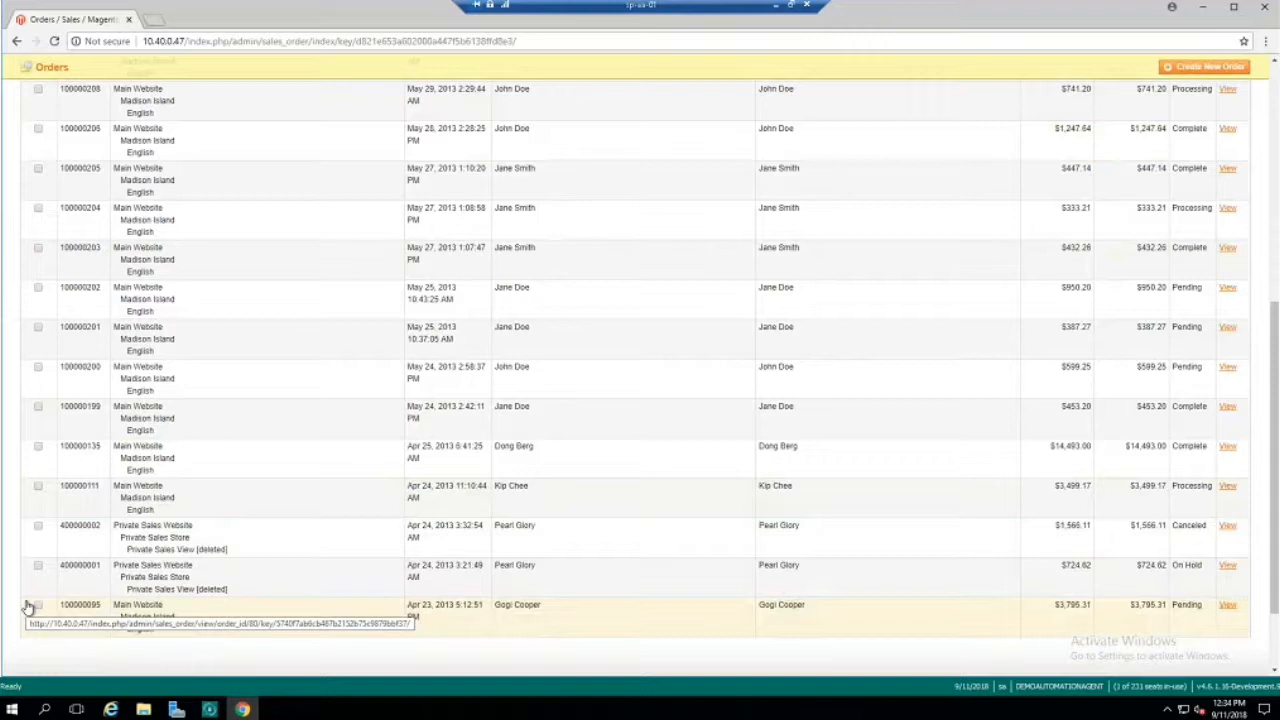
Step: Return to SalesPad, view MagentoTest's automation schedule options without changing them, and show the automation management tools
{"action": "left_click", "coordinate": [218, 710]}
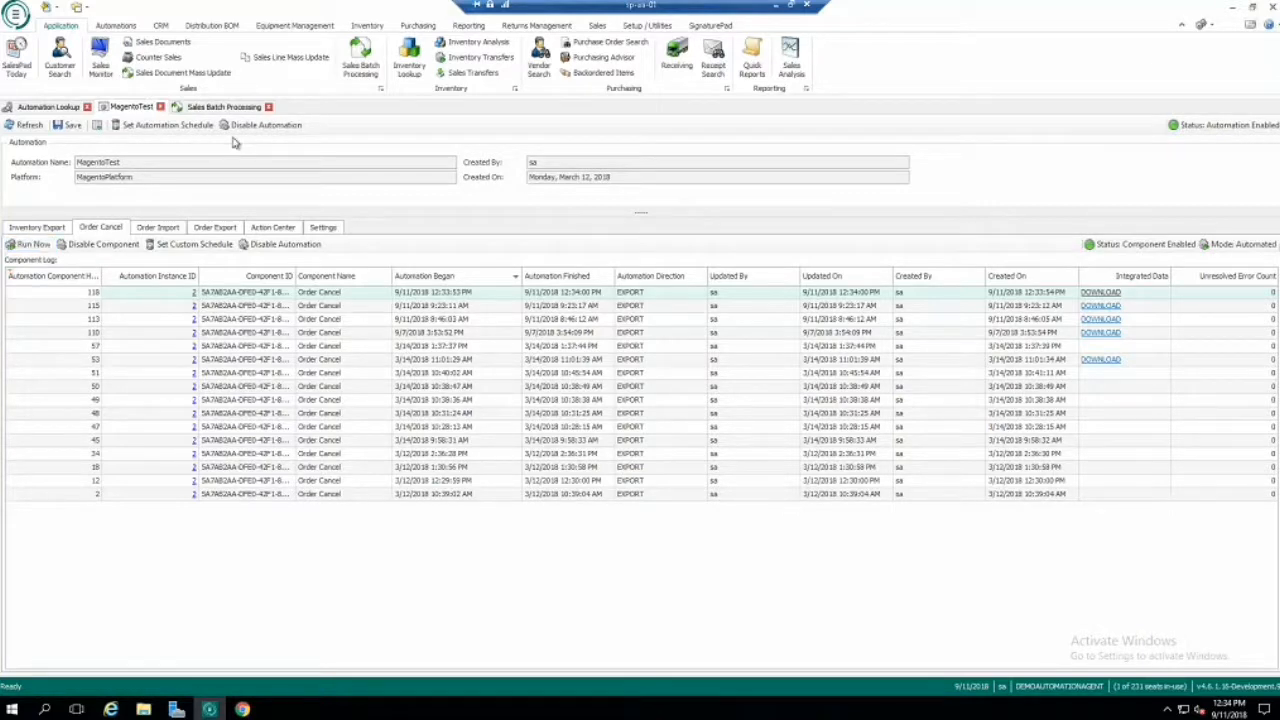
{"action": "left_click", "coordinate": [168, 125]}
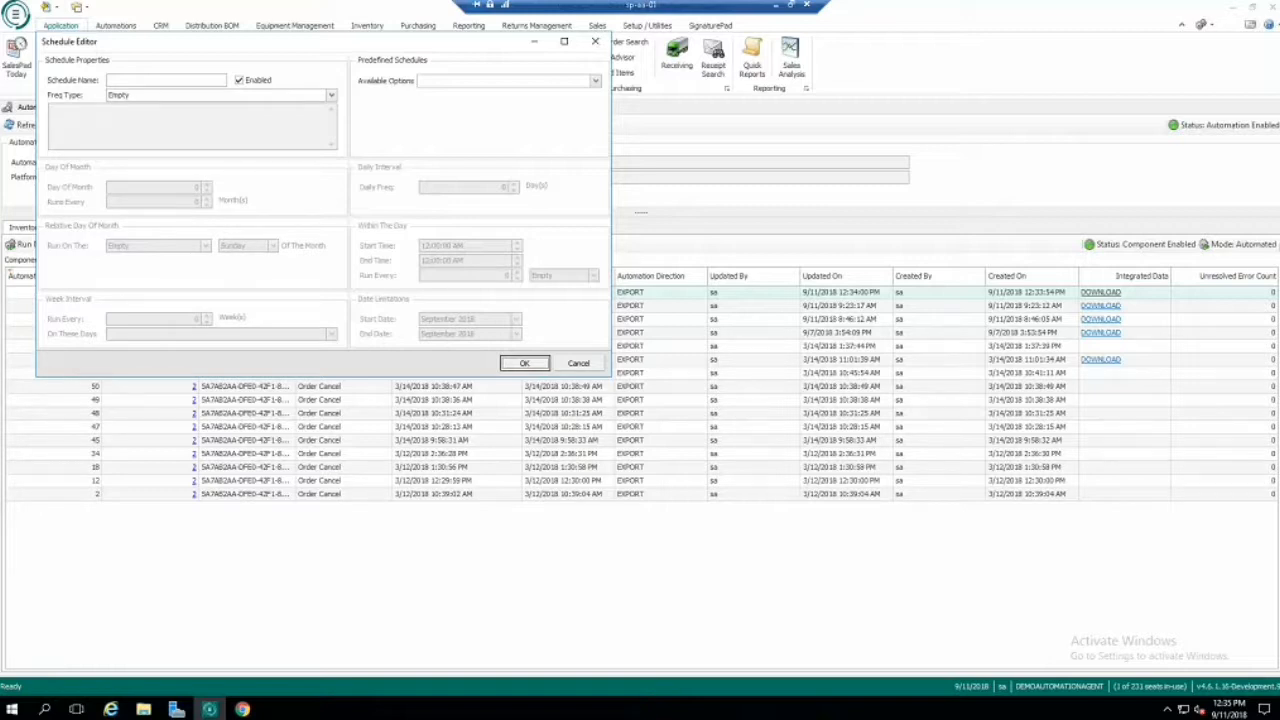
{"action": "left_click", "coordinate": [595, 41]}
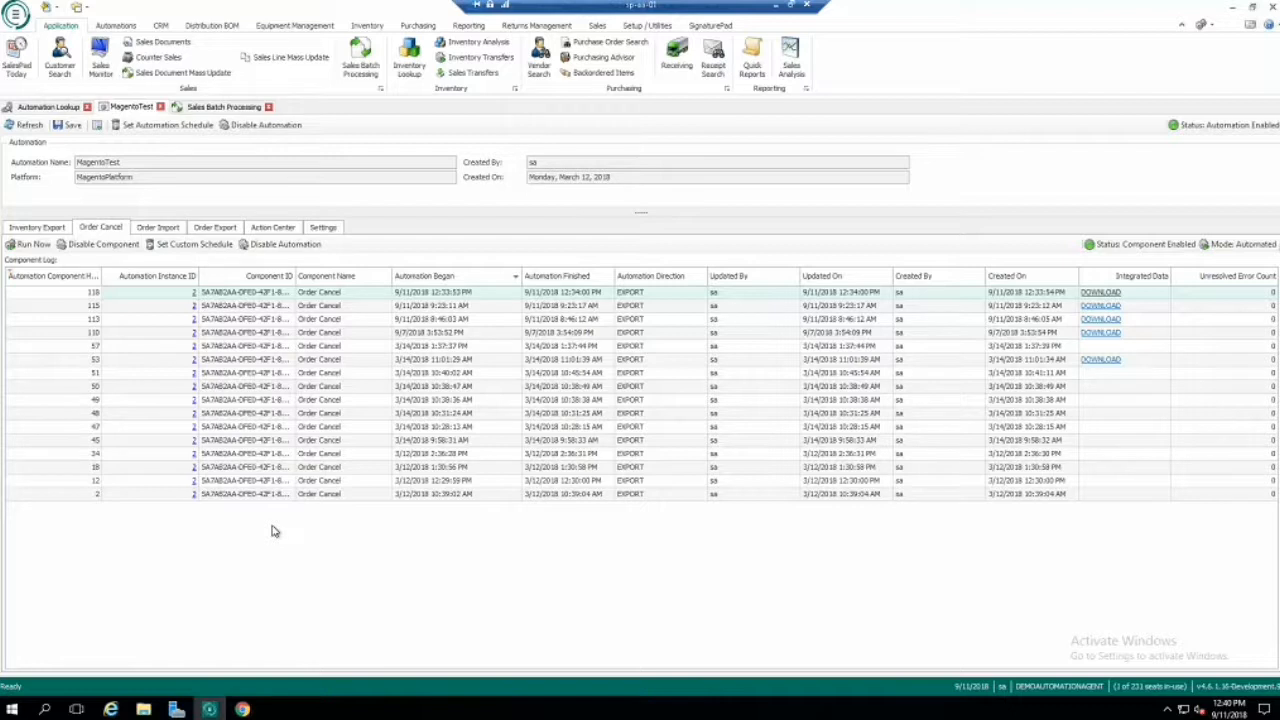
{"action": "left_click", "coordinate": [120, 26]}
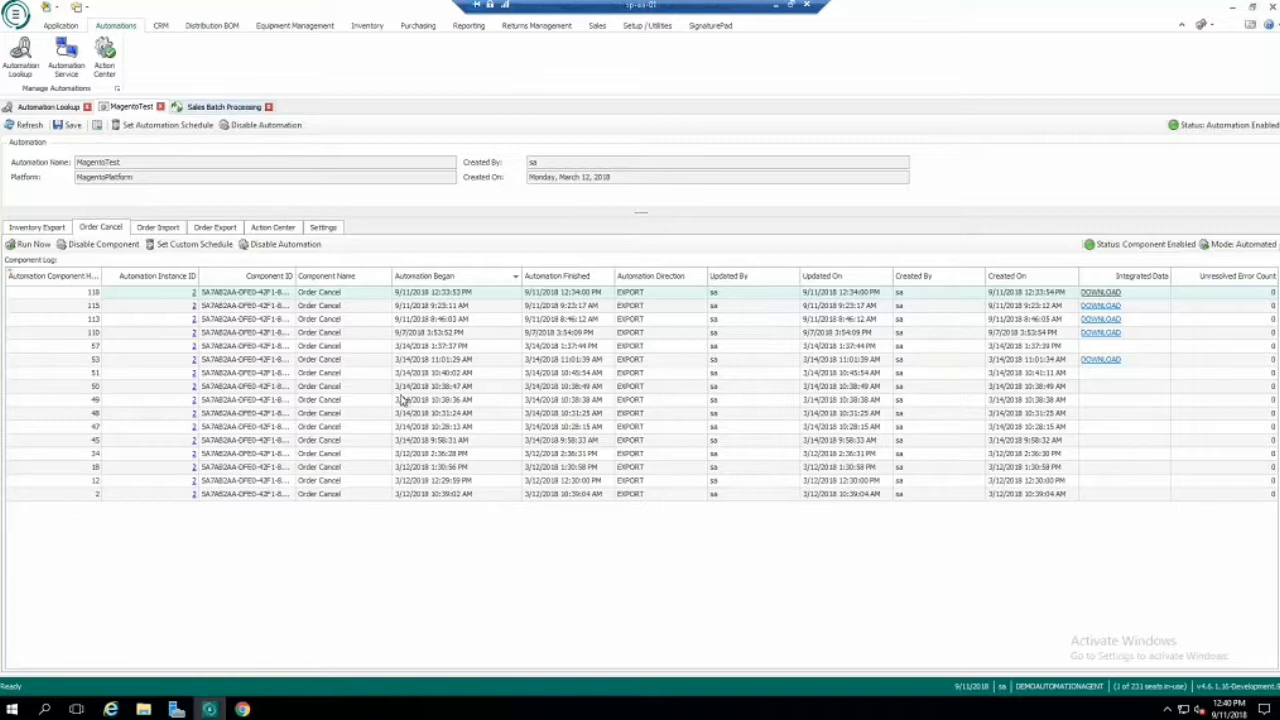